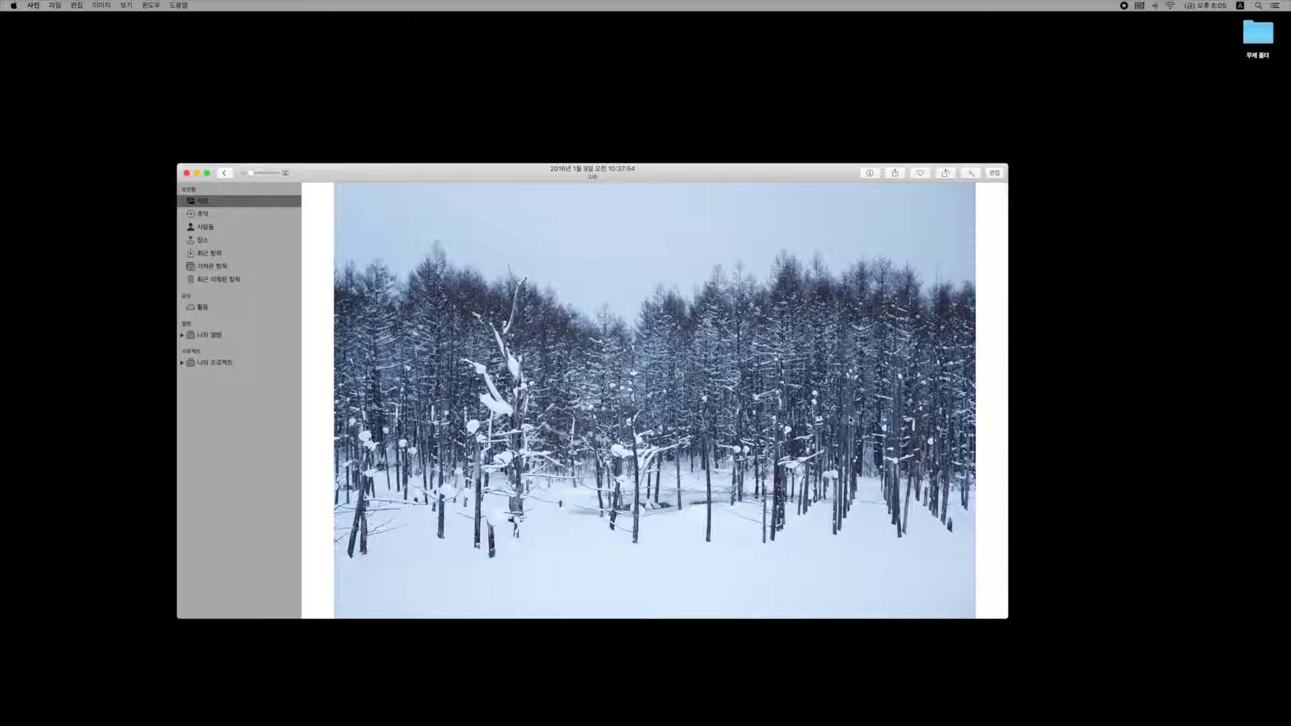
- Open the snowy forest photo from the library for editing and switch the window to full screen
{"action": "left_click", "coordinate": [225, 173]}
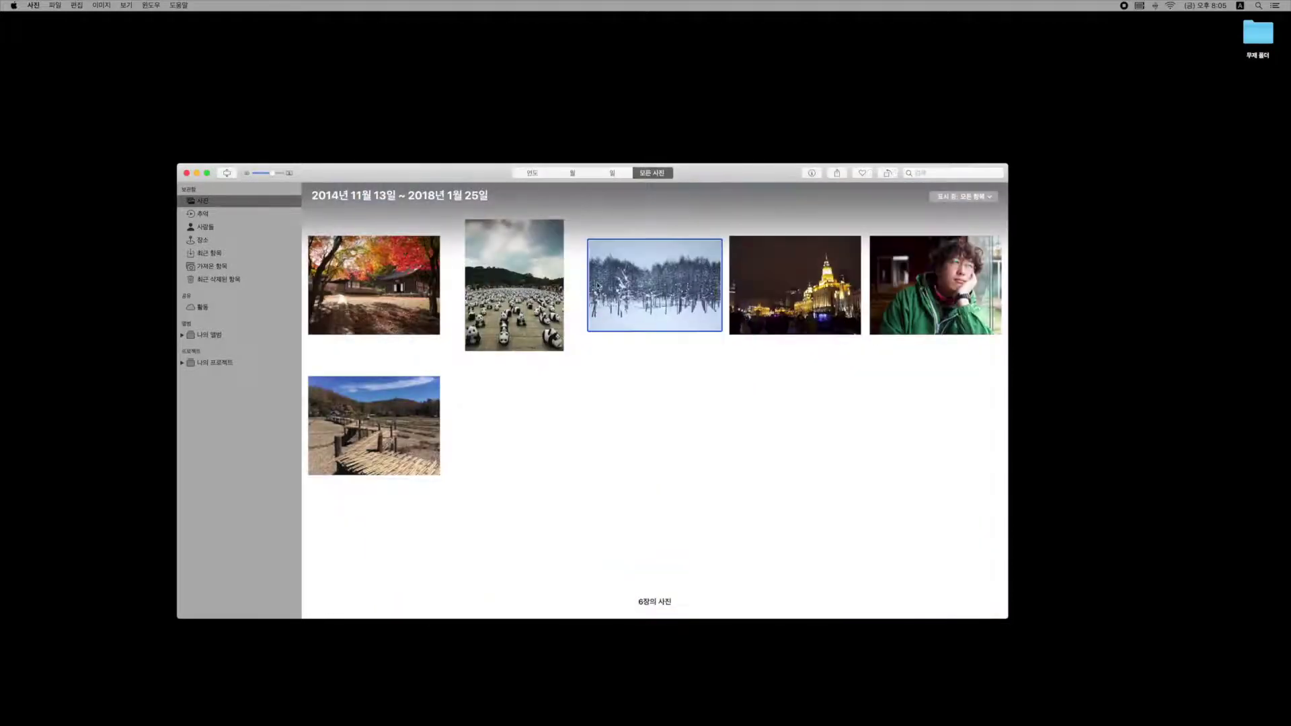
{"action": "double_click", "coordinate": [657, 296]}
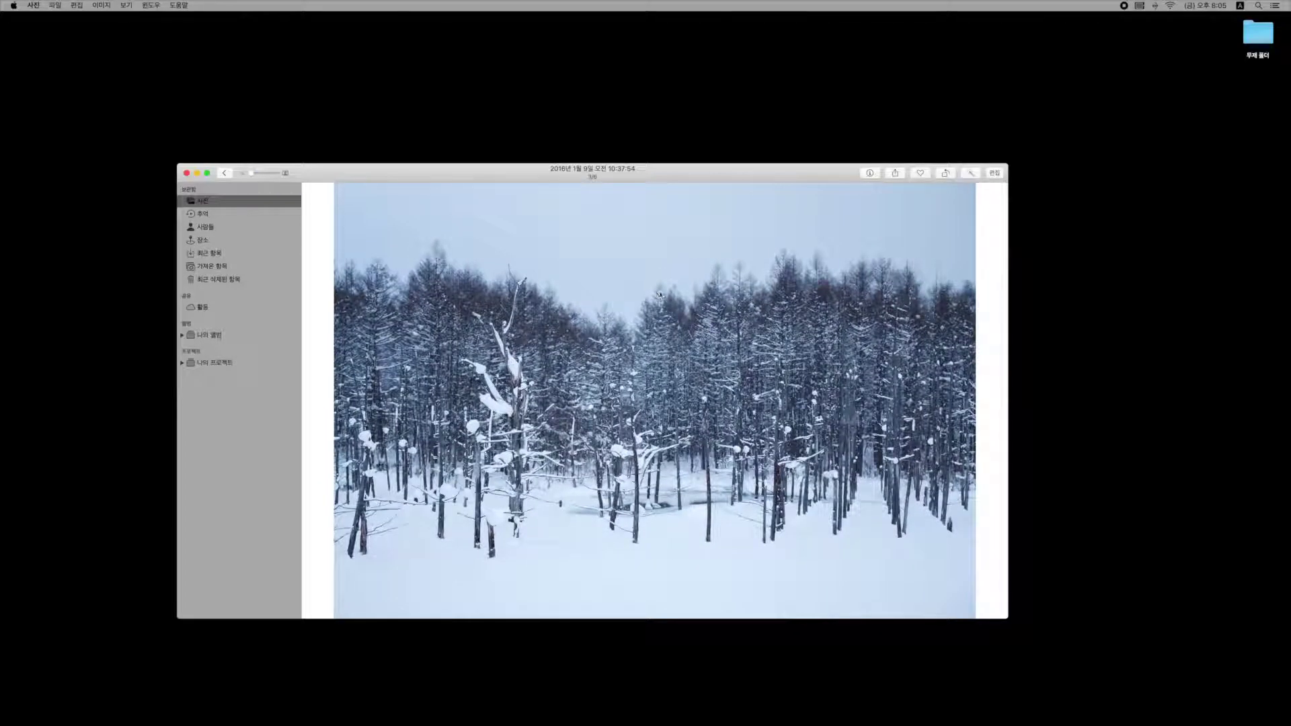
{"action": "left_click", "coordinate": [993, 174]}
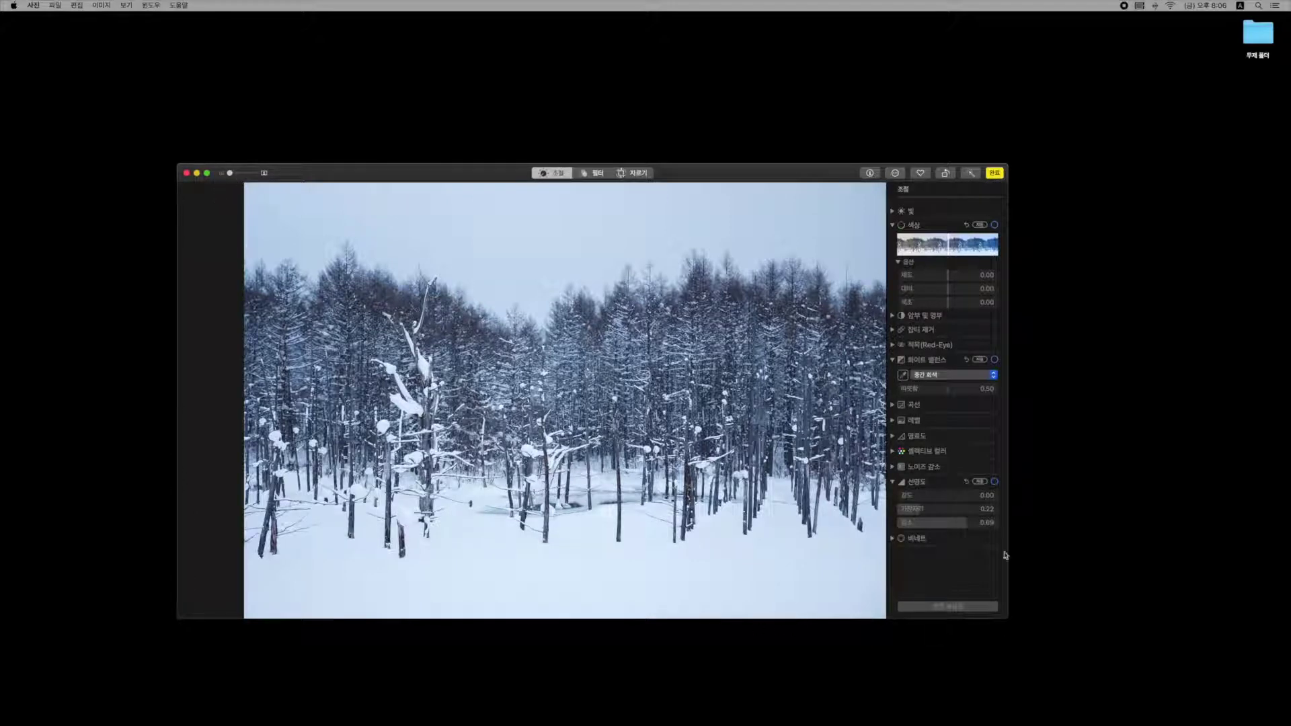
{"action": "left_click", "coordinate": [208, 174]}
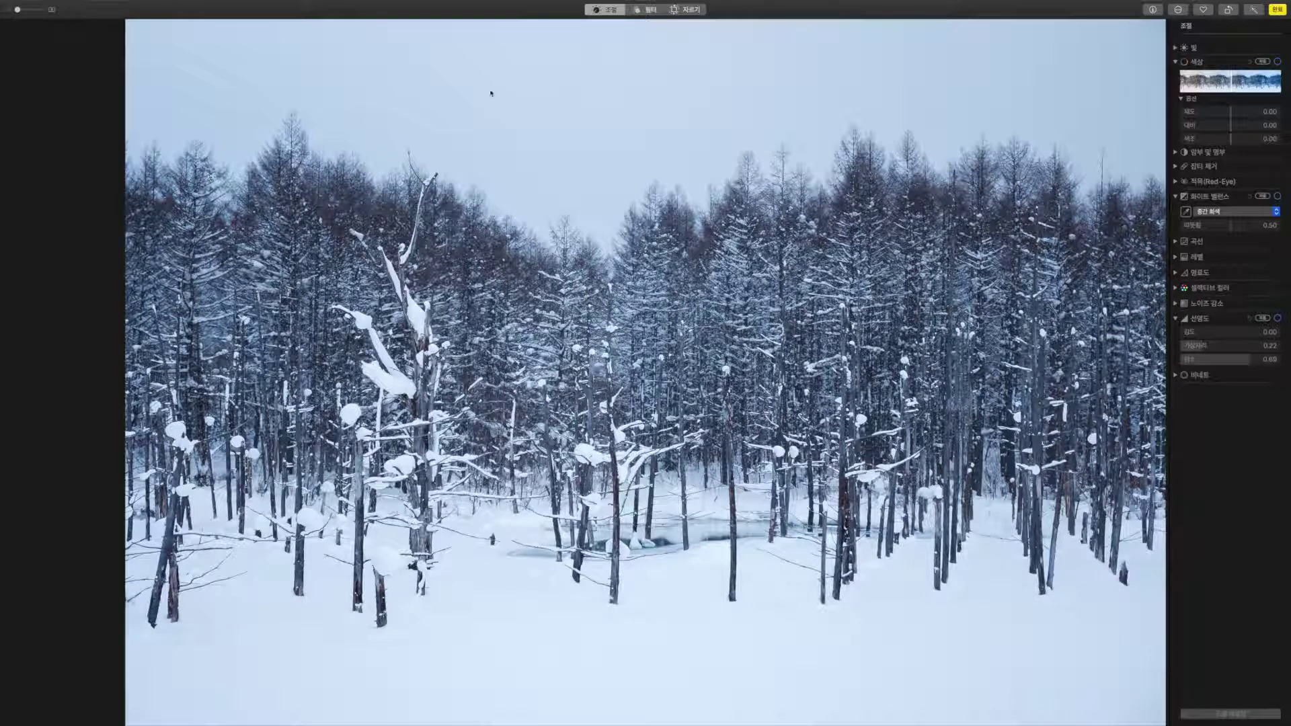
- Look through the filter and crop editing modes and return to the adjustments
{"action": "left_click", "coordinate": [653, 12]}
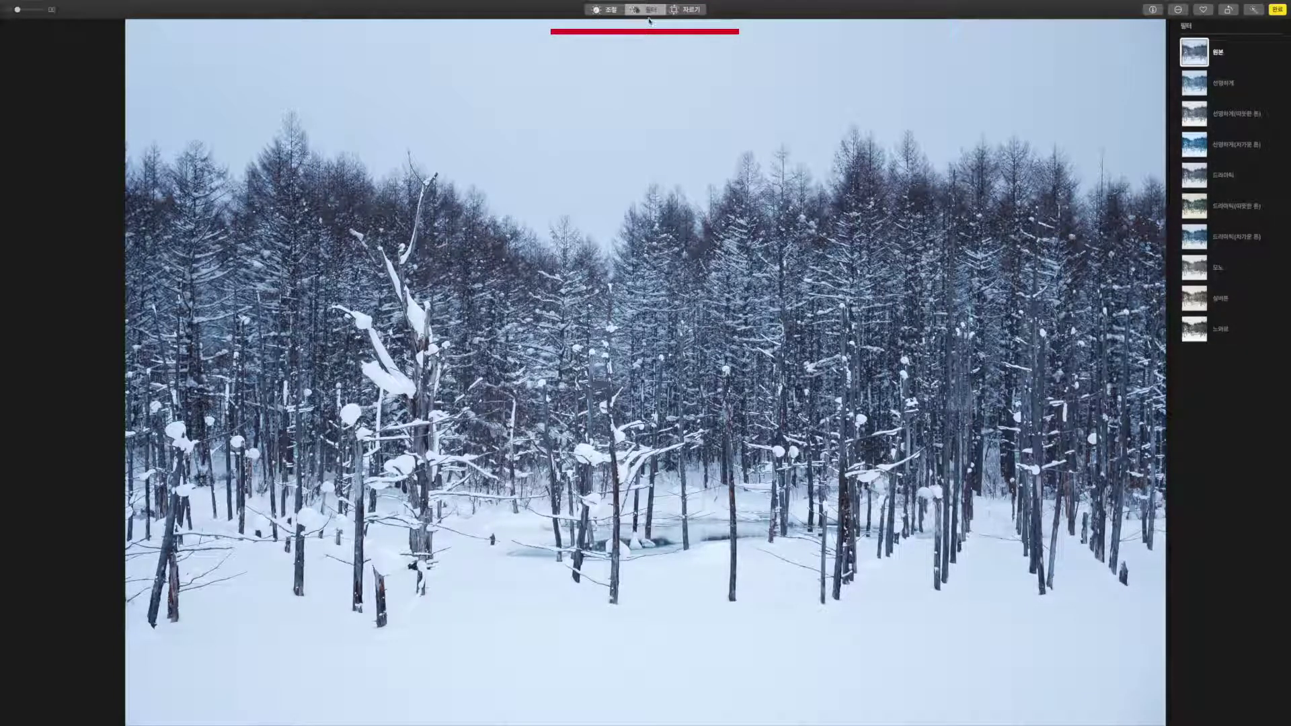
{"action": "left_click", "coordinate": [694, 12]}
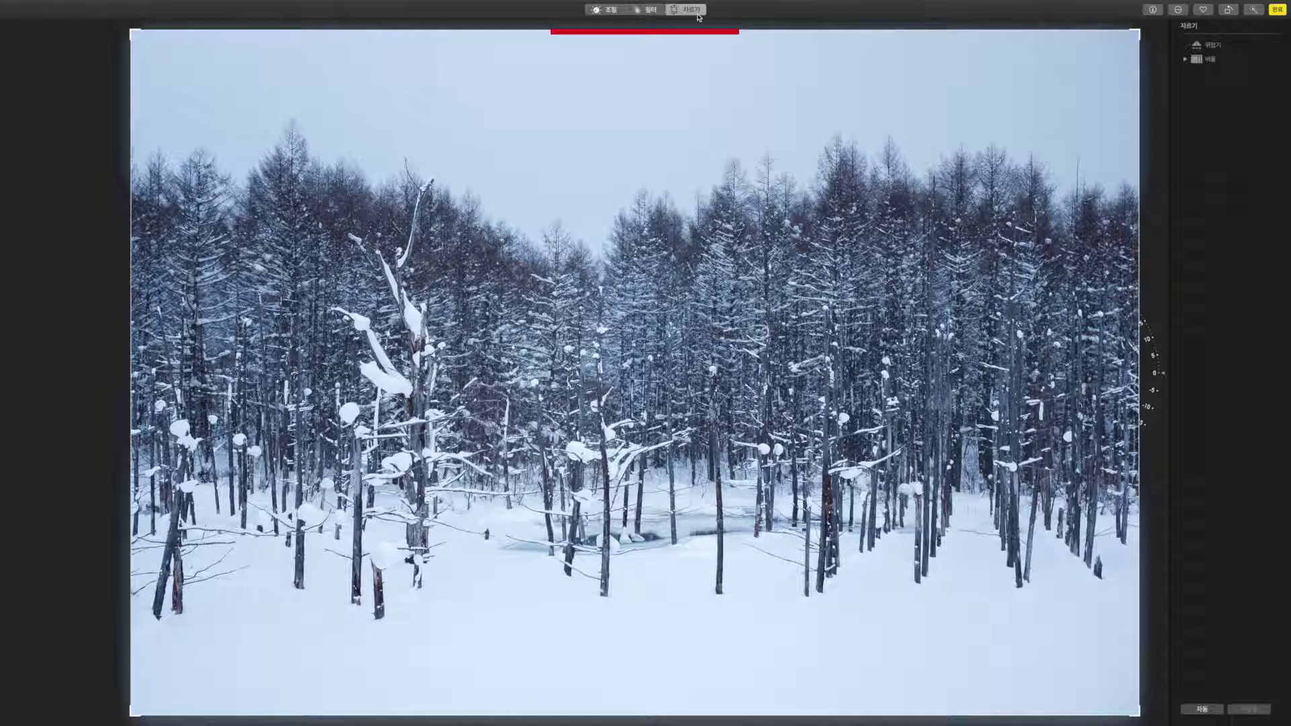
{"action": "left_click", "coordinate": [610, 12]}
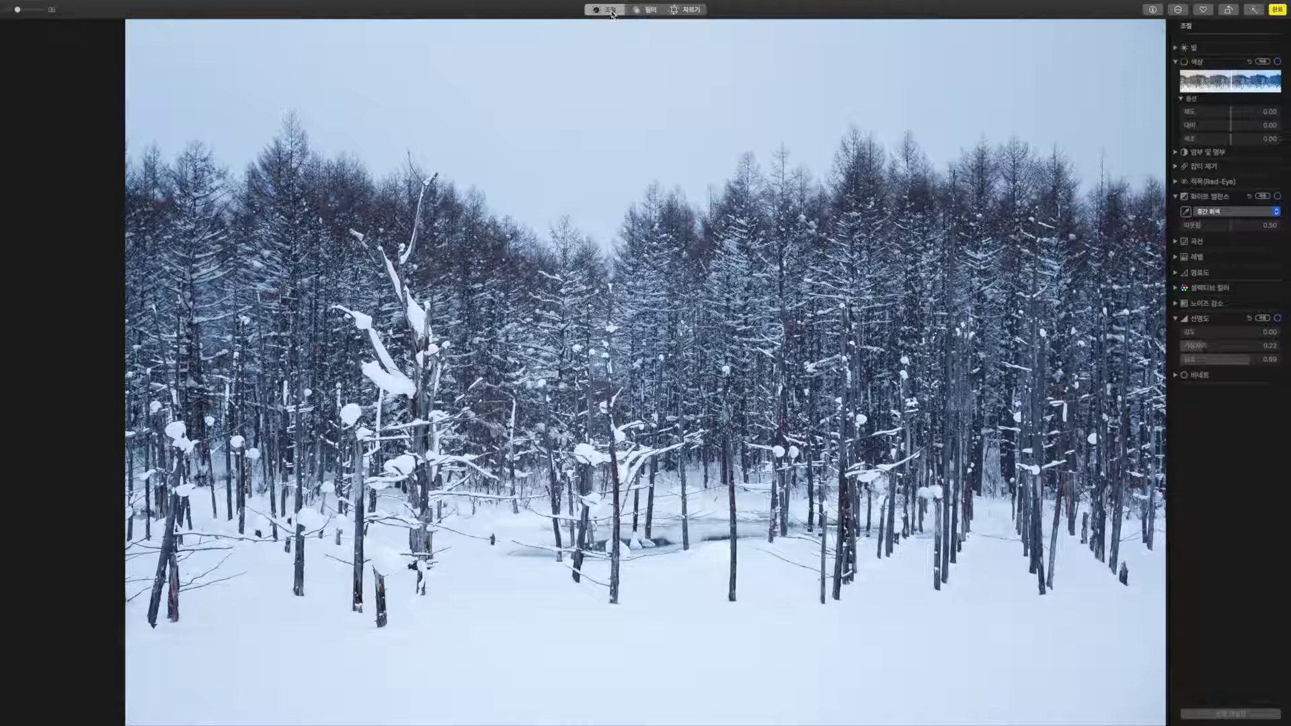
- Try the automatic enhancement on the photo twice, removing it each time
{"action": "left_click", "coordinate": [1255, 13]}
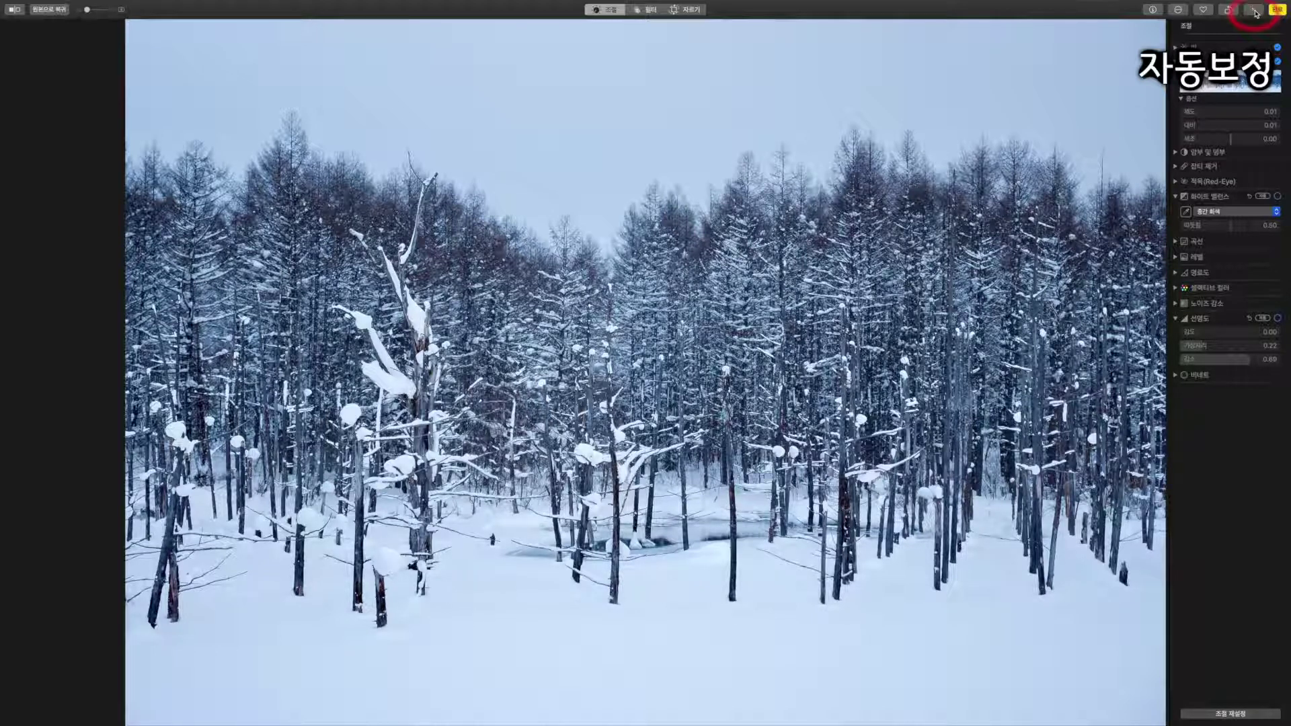
{"action": "left_click", "coordinate": [1254, 12]}
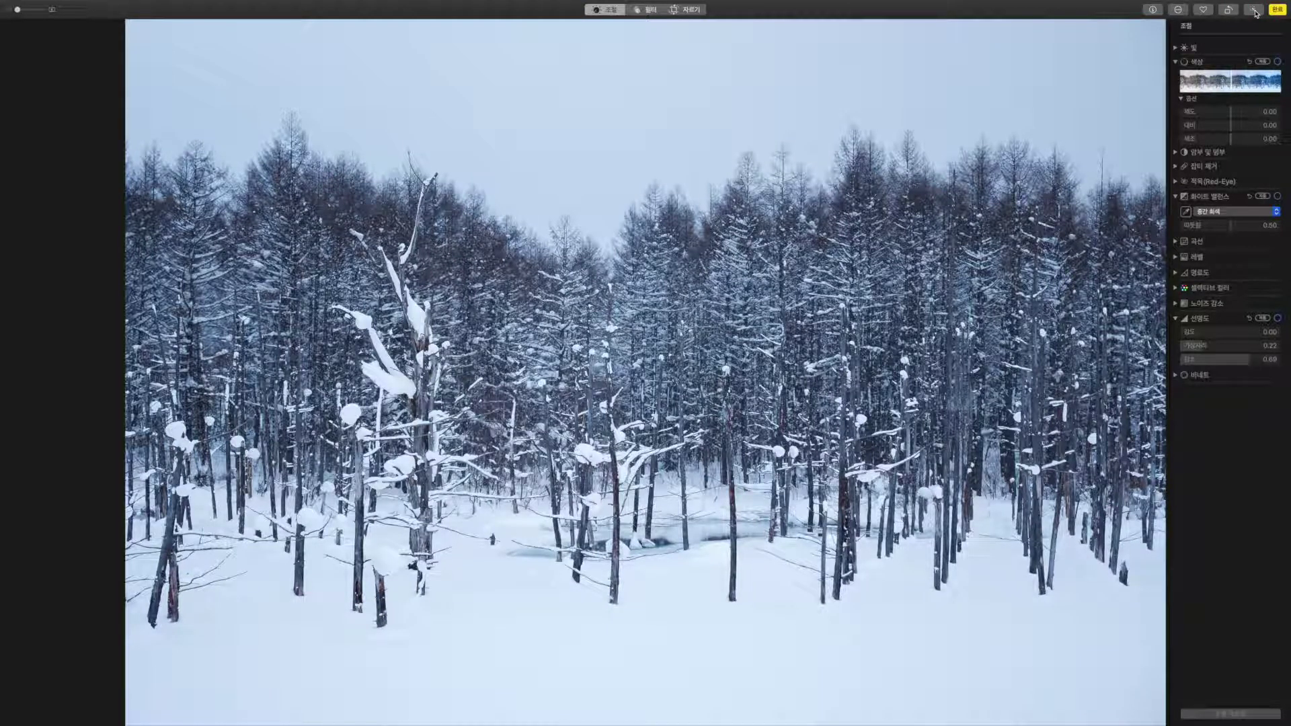
{"action": "left_click", "coordinate": [1255, 12]}
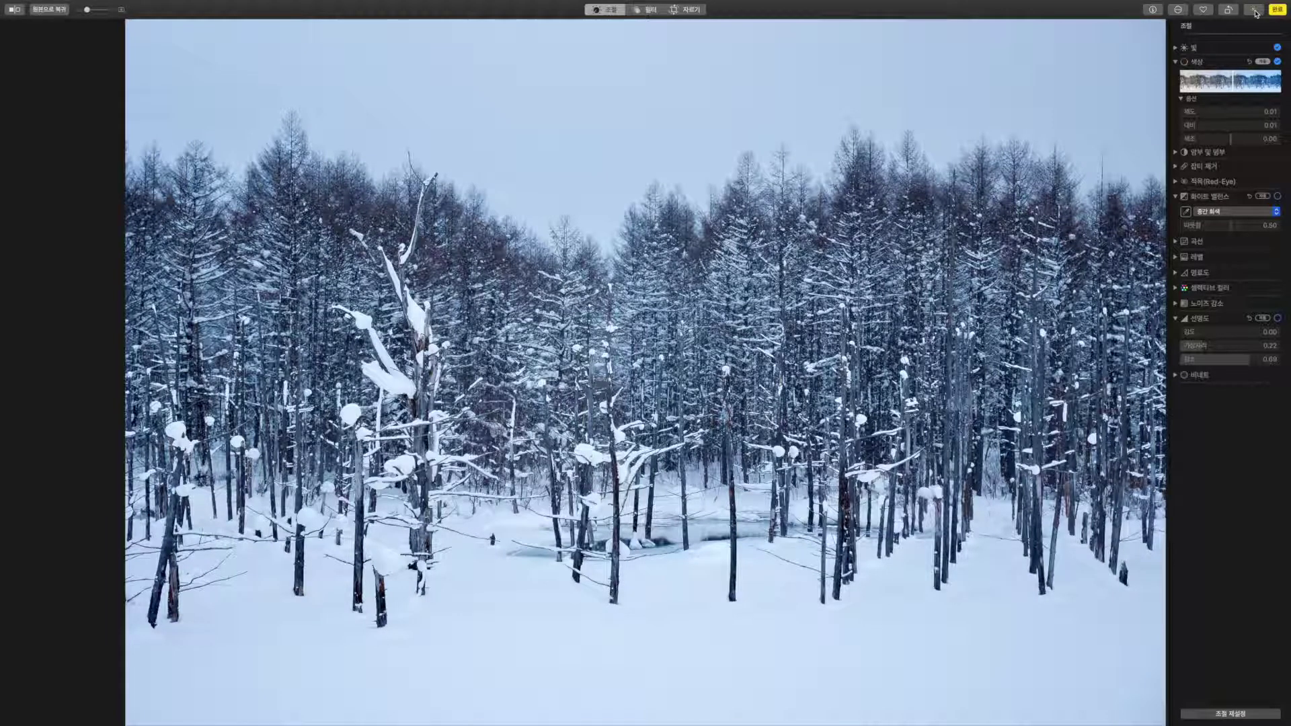
{"action": "left_click", "coordinate": [1254, 12]}
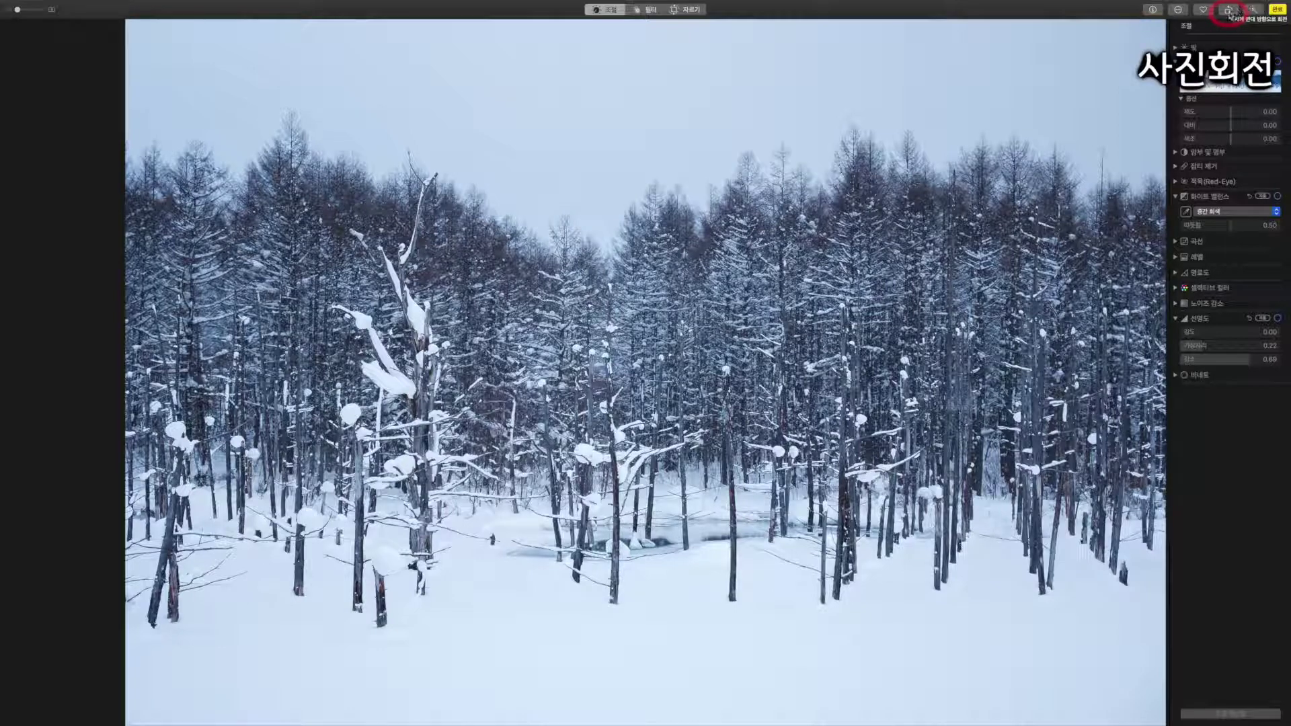
- Rotate the photo counterclockwise through four quarter turns back to its upright orientation
{"action": "left_click", "coordinate": [1229, 11]}
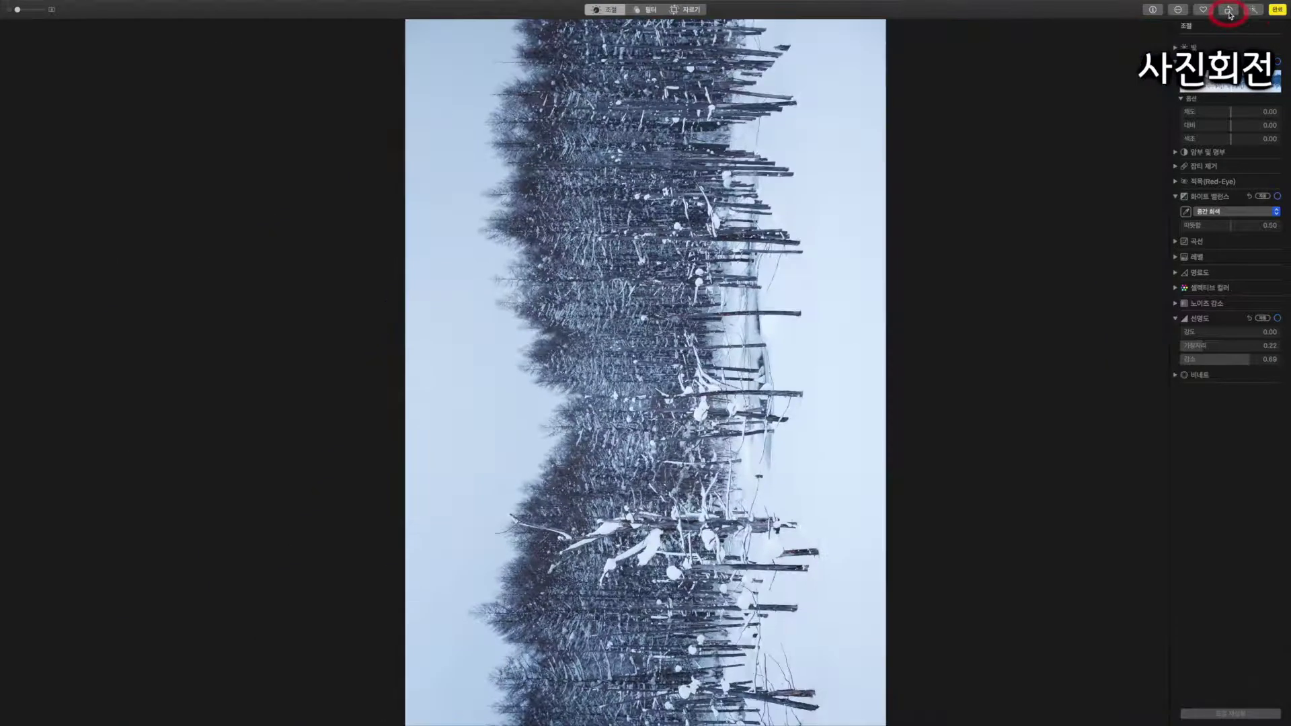
{"action": "left_click", "coordinate": [1230, 12]}
{"action": "left_click", "coordinate": [1229, 12]}
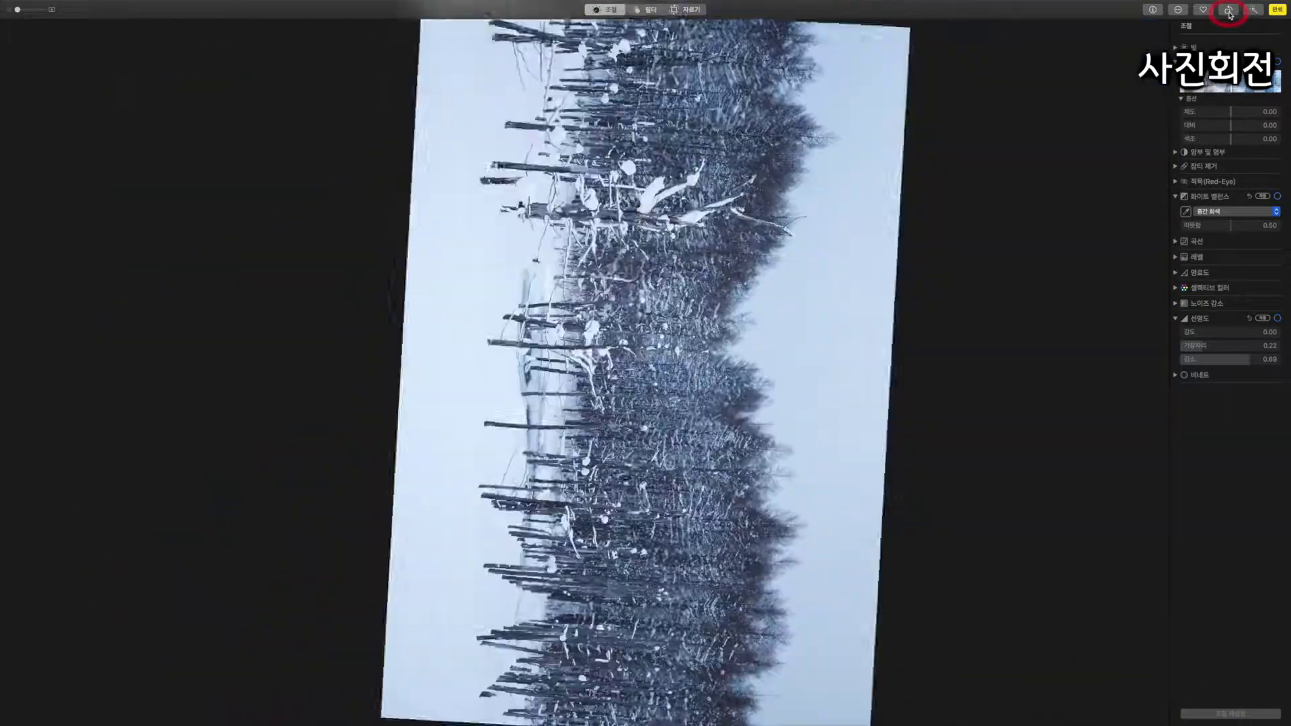
{"action": "left_click", "coordinate": [1230, 12]}
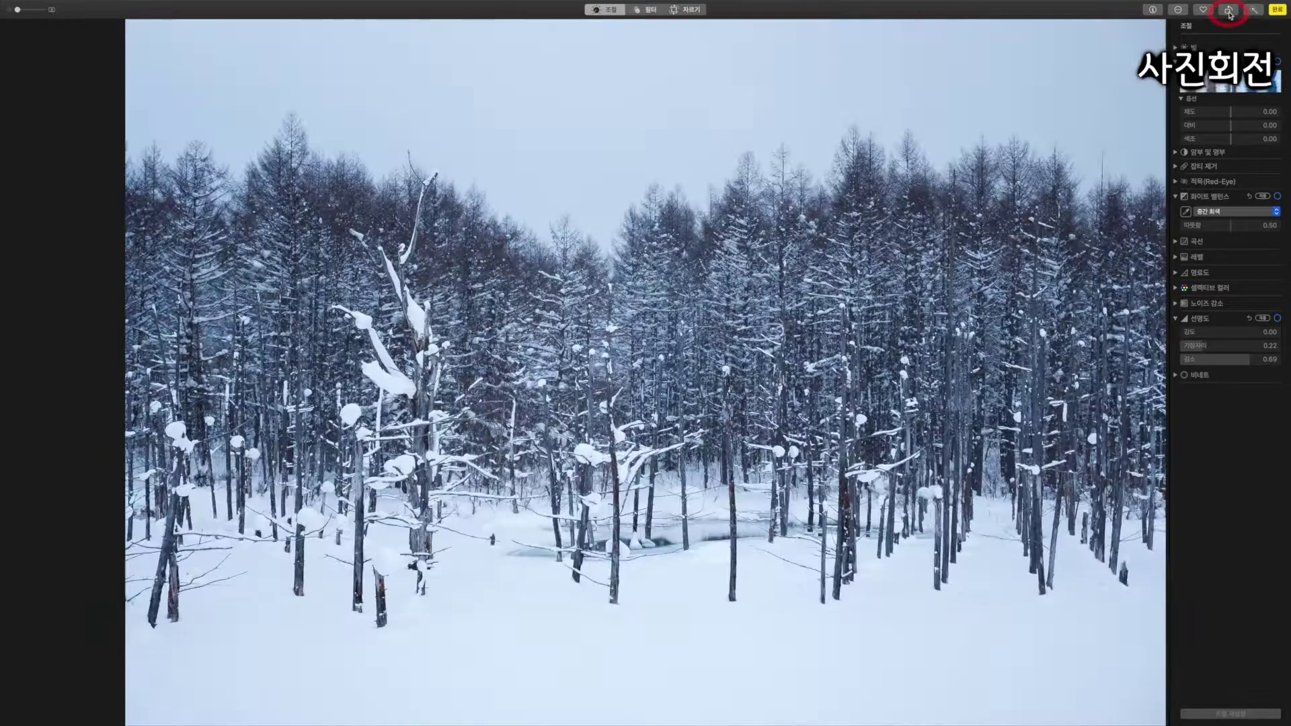
- Try each photo filter in turn from 선명하게 to 느와르, then restore 원본
{"action": "left_click", "coordinate": [651, 11]}
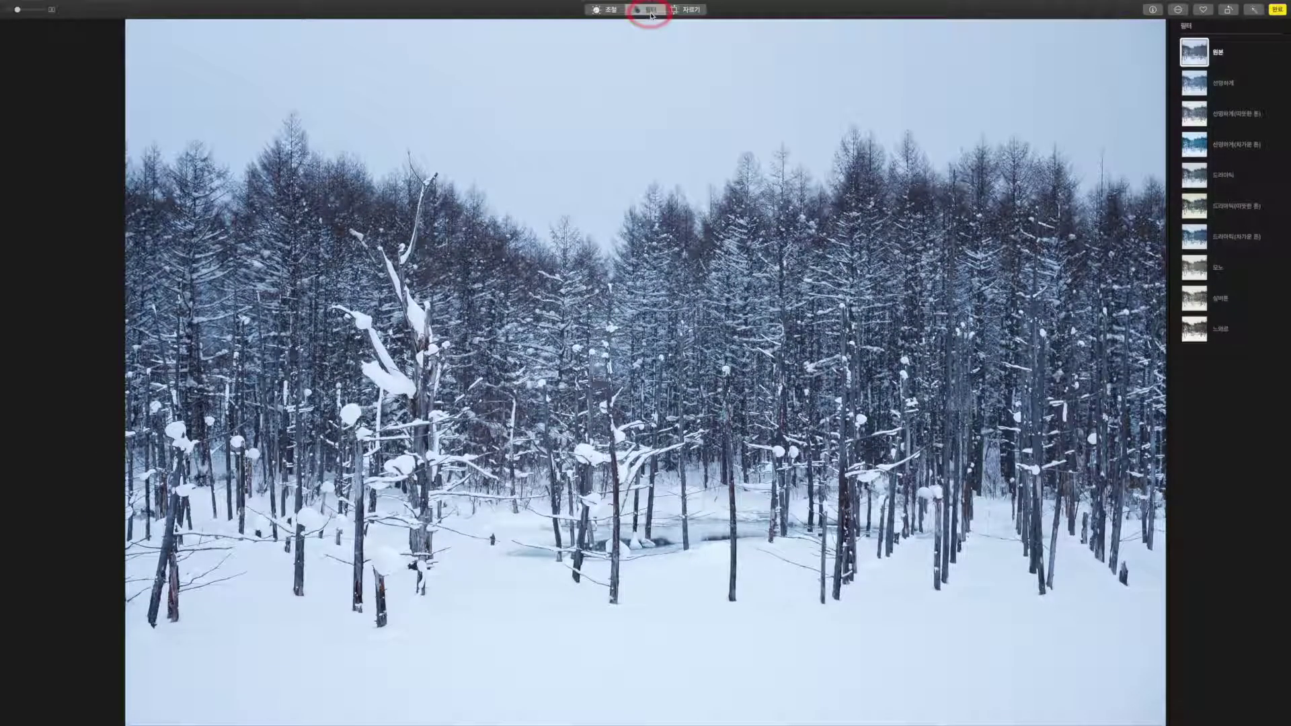
{"action": "left_click", "coordinate": [1193, 82]}
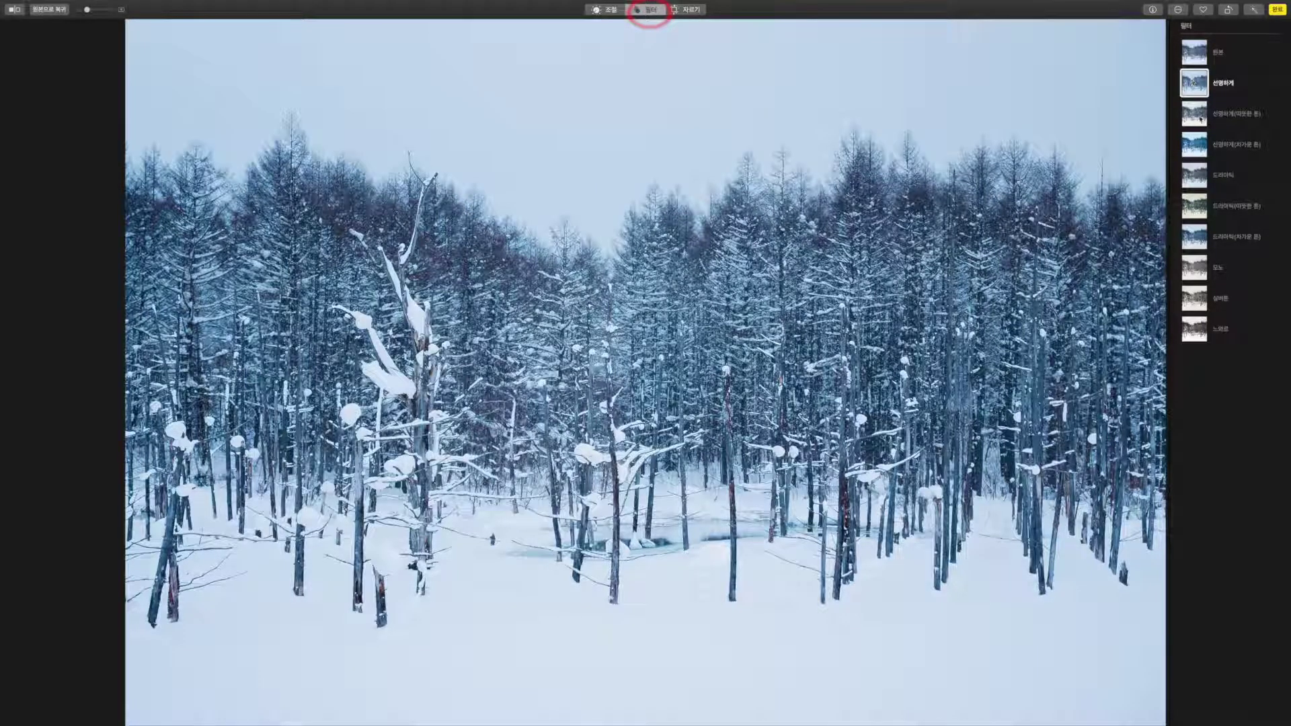
{"action": "left_click", "coordinate": [1182, 118]}
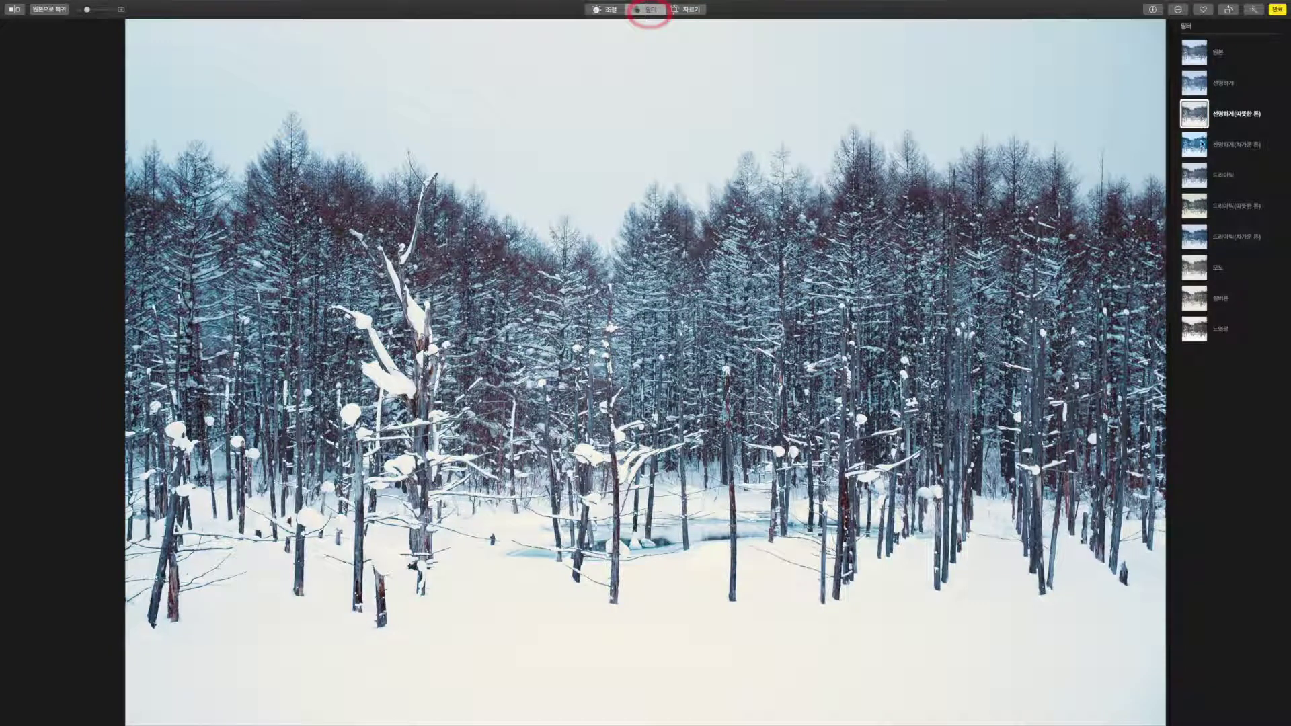
{"action": "left_click", "coordinate": [1198, 145]}
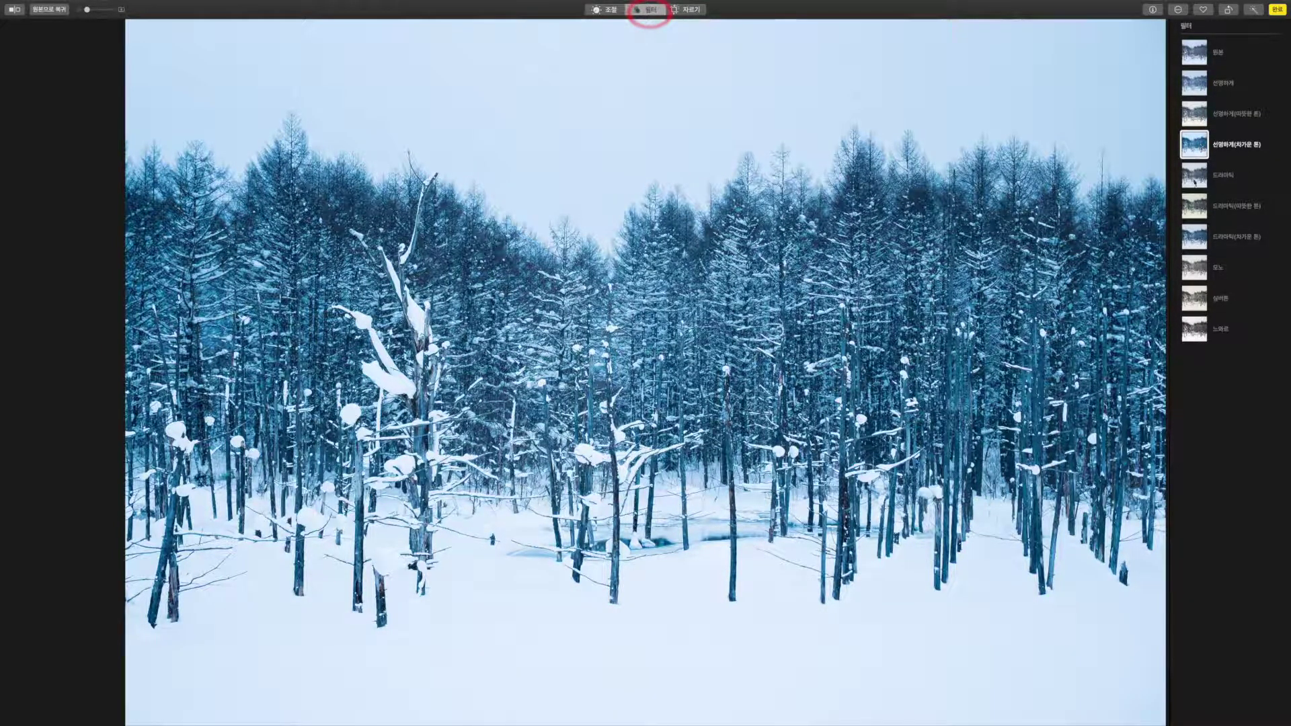
{"action": "left_click", "coordinate": [1195, 181]}
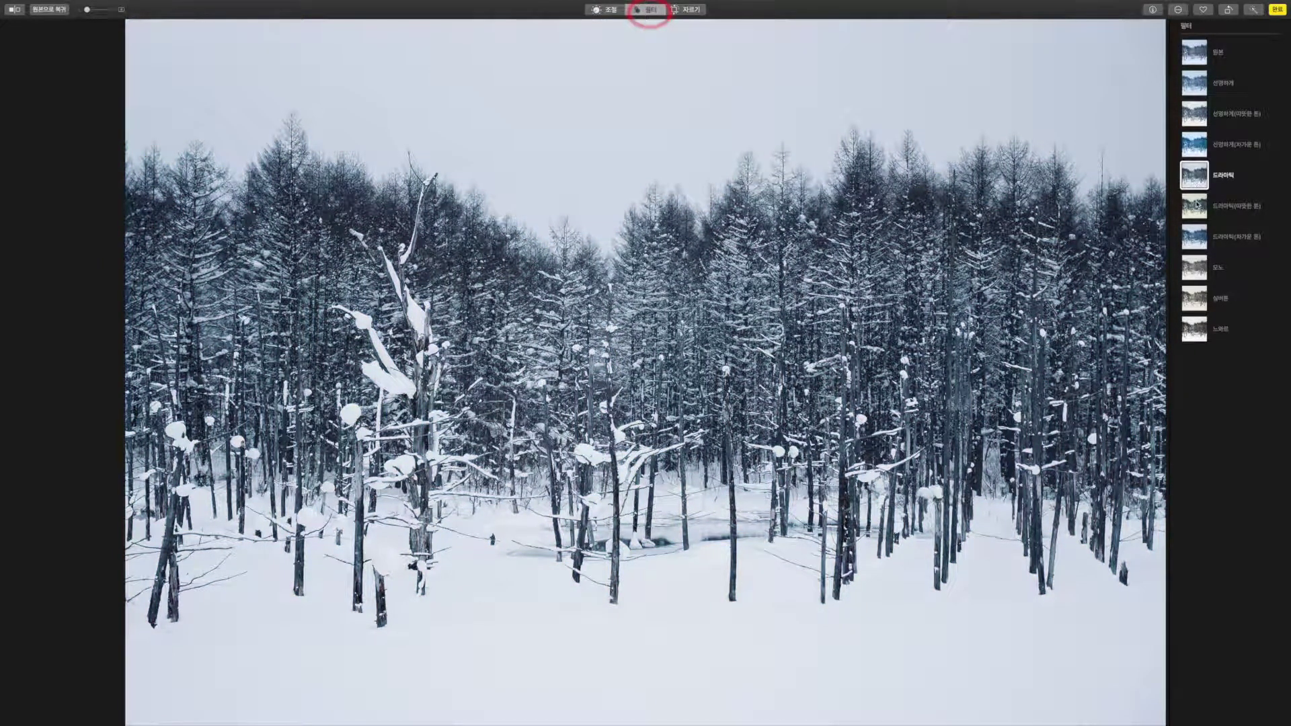
{"action": "left_click", "coordinate": [1197, 205]}
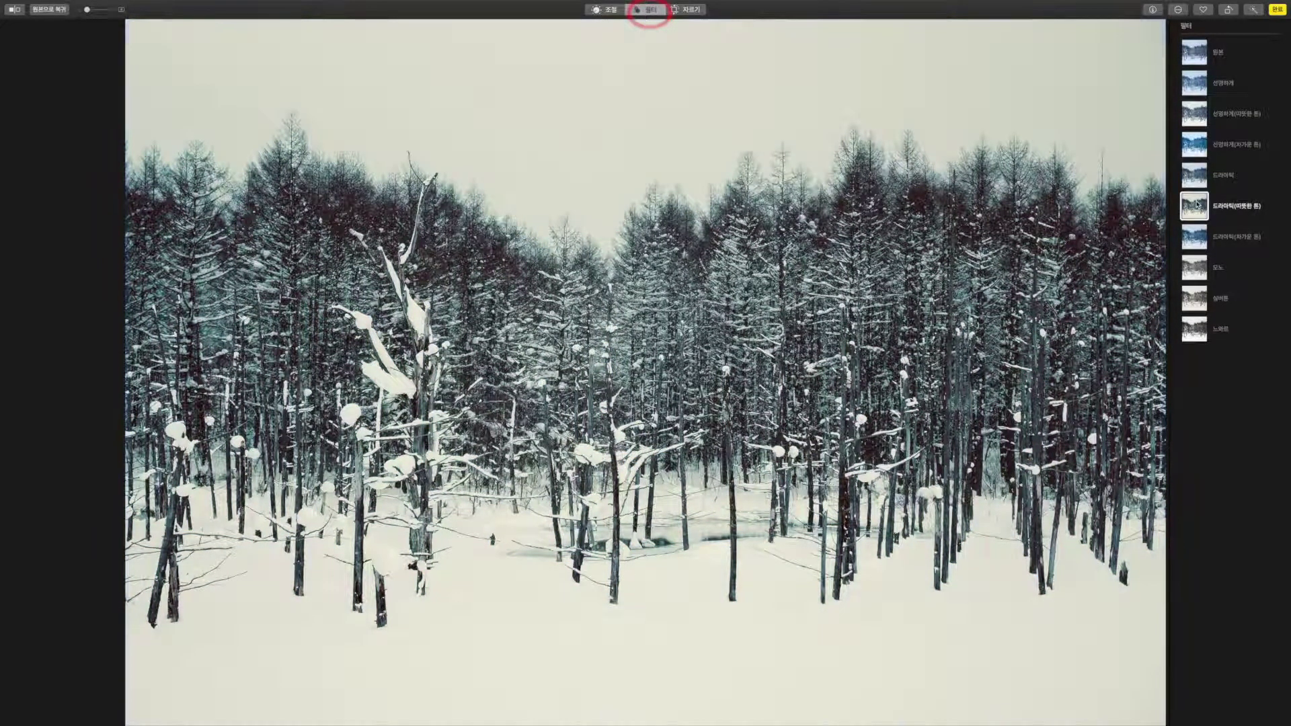
{"action": "left_click", "coordinate": [1201, 239]}
{"action": "left_click", "coordinate": [1183, 268]}
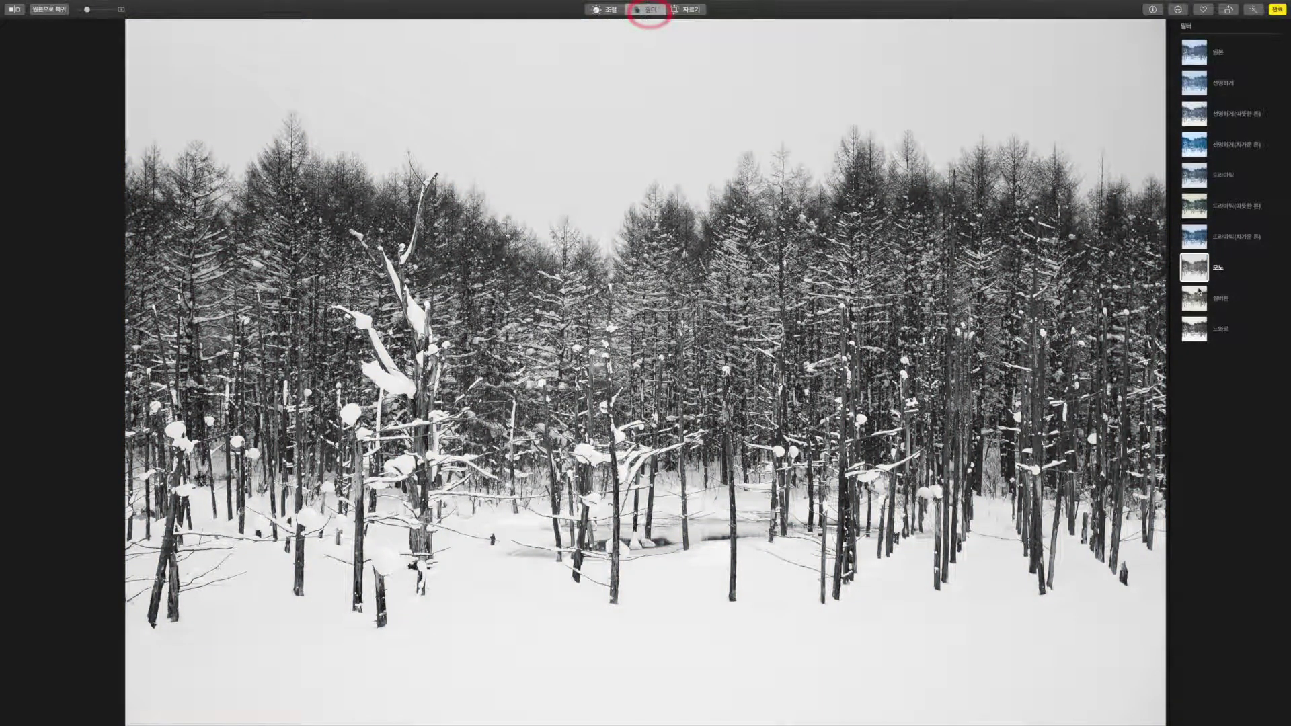
{"action": "left_click", "coordinate": [1197, 296]}
{"action": "left_click", "coordinate": [1200, 332]}
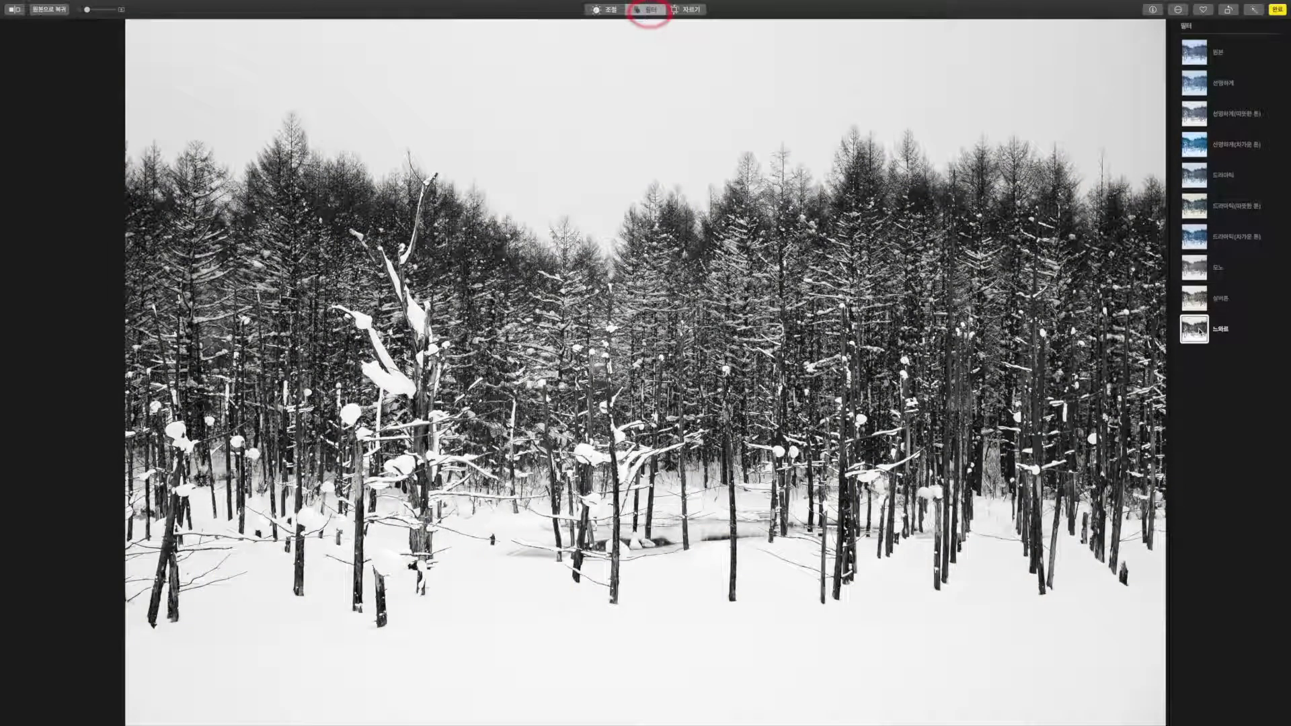
{"action": "left_click", "coordinate": [1189, 54]}
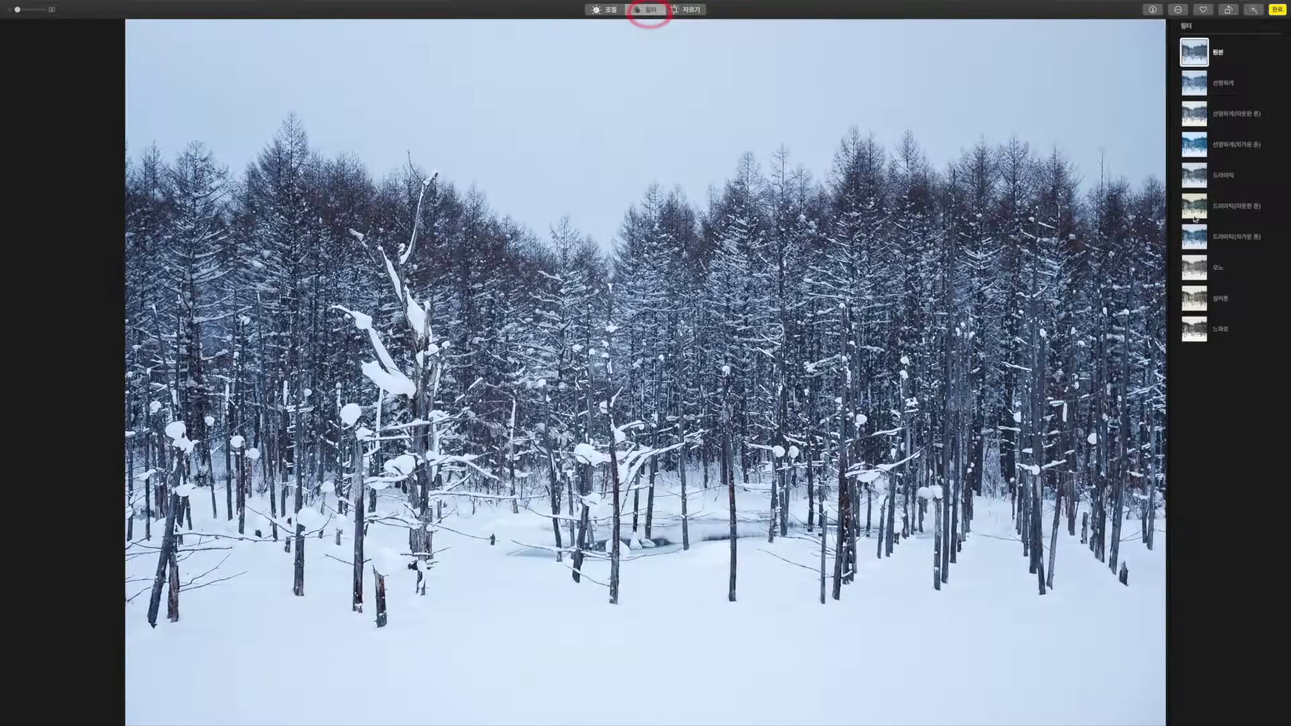
- Apply the 드라마틱(차가운 톤) filter to the photo and finish editing
{"action": "left_click", "coordinate": [1193, 246]}
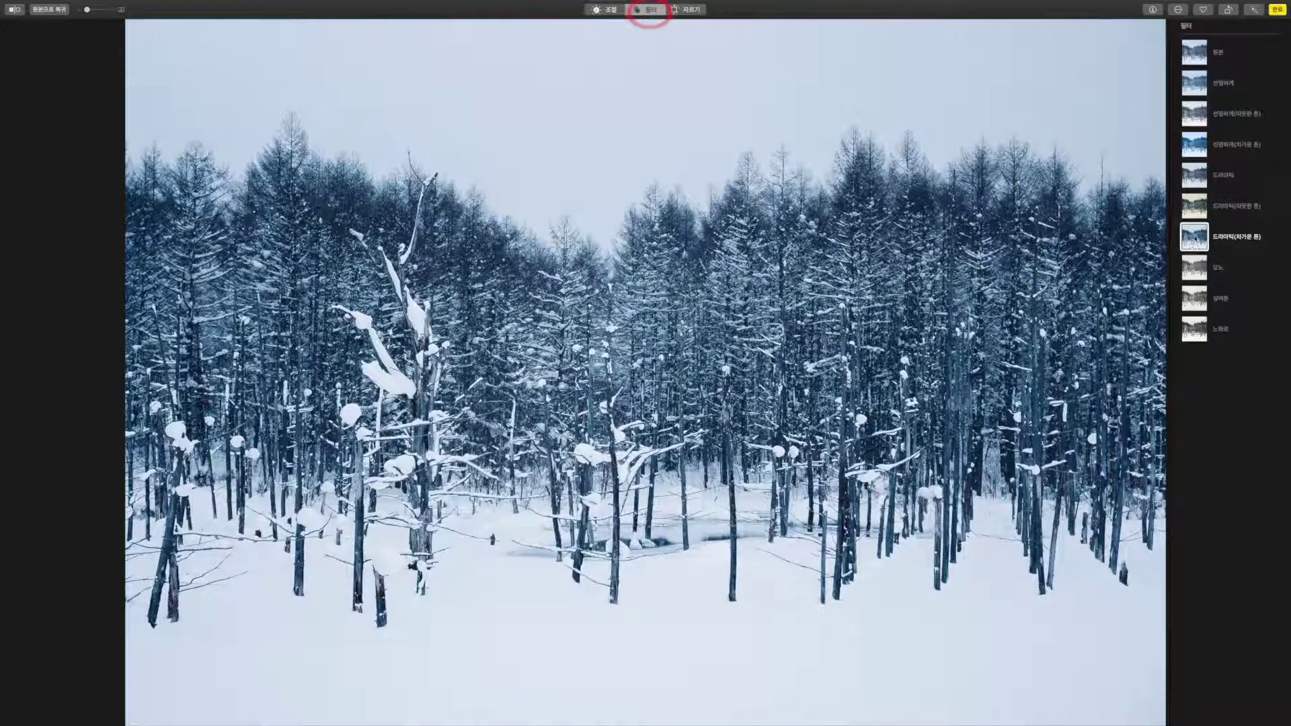
{"action": "left_click", "coordinate": [1279, 10]}
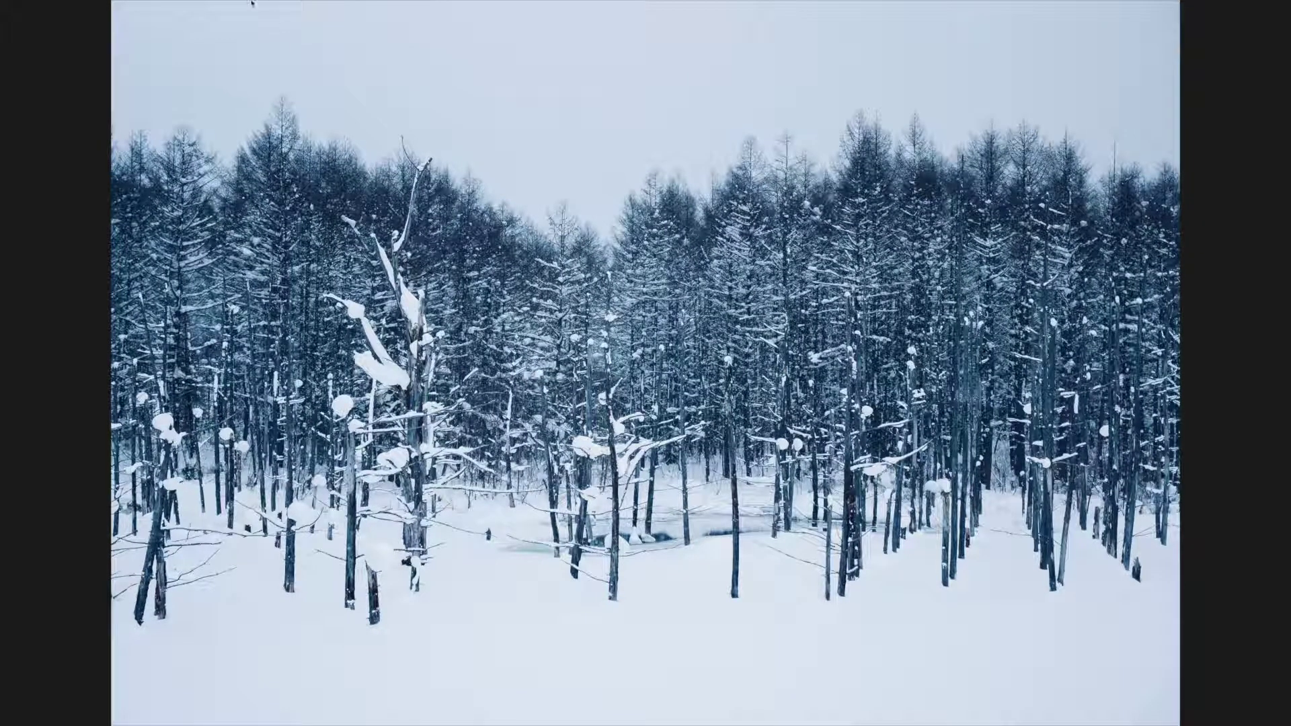
- Reopen the photo for editing, set its filter back to 원본, and return to the adjustments
{"action": "mouse_move", "coordinate": [79, 6]}
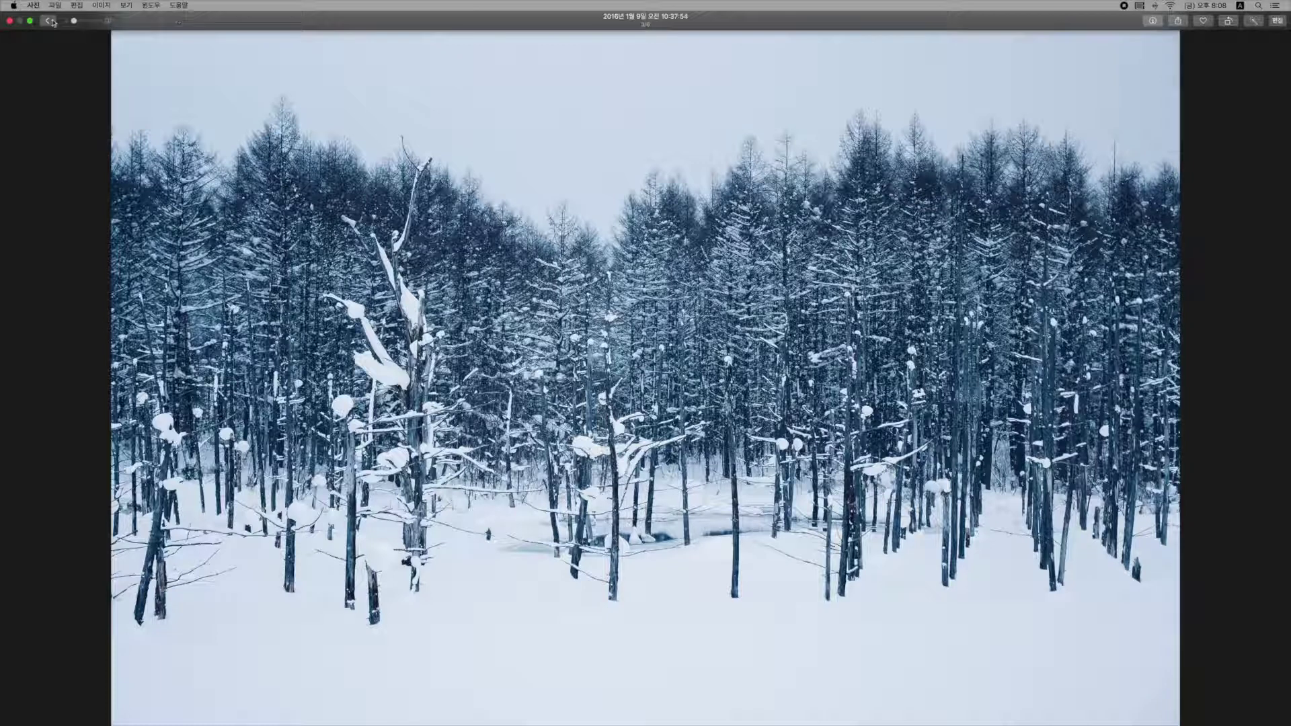
{"action": "left_click", "coordinate": [1277, 21]}
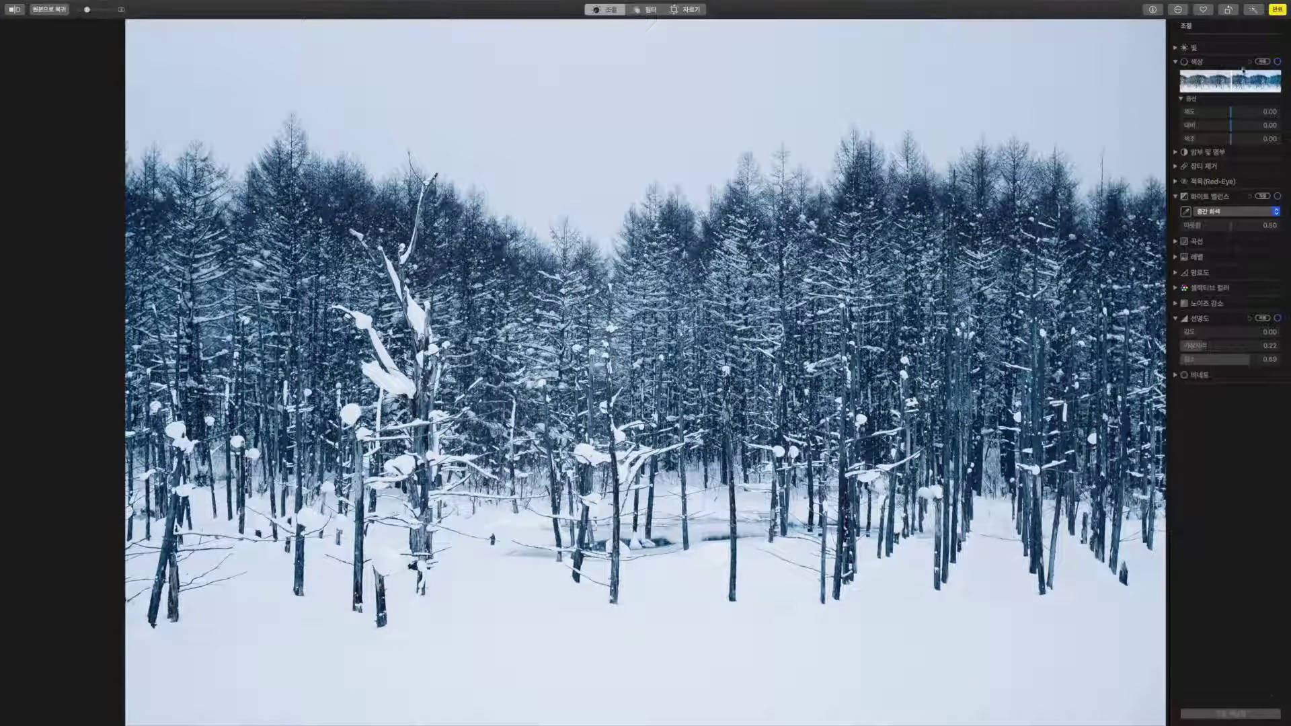
{"action": "left_click", "coordinate": [663, 11]}
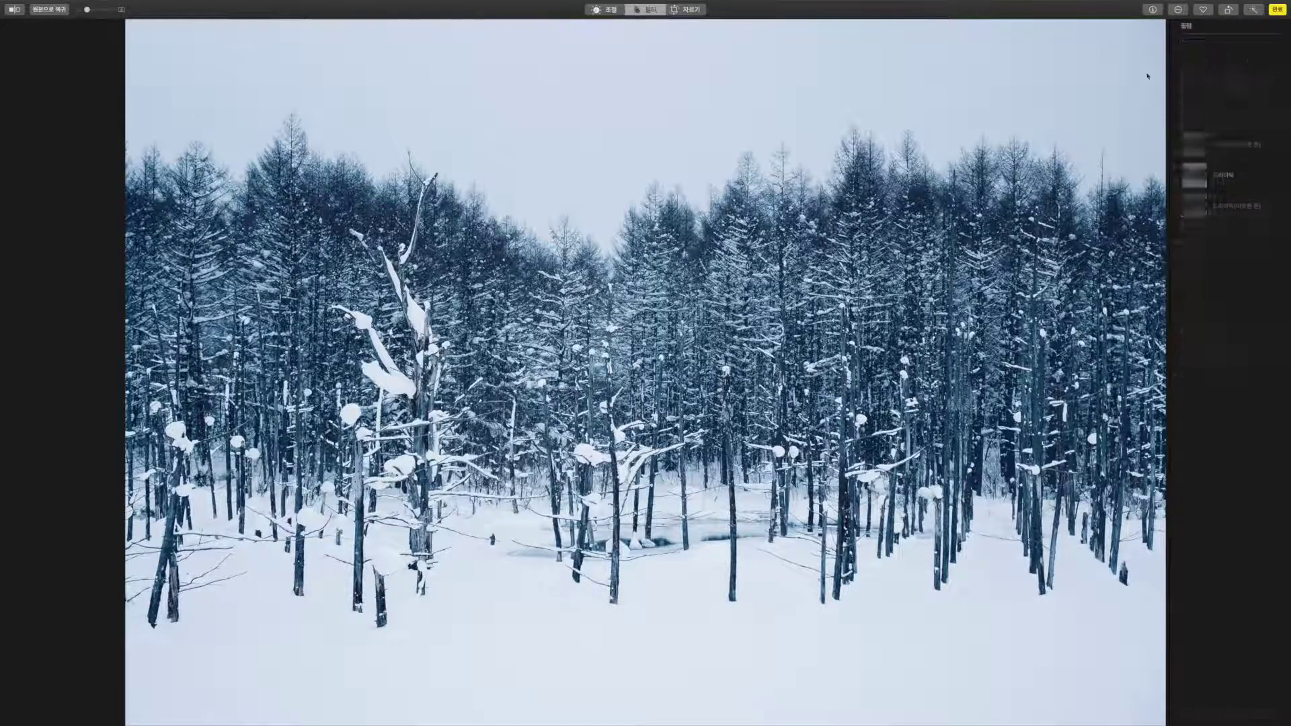
{"action": "left_click", "coordinate": [1197, 59]}
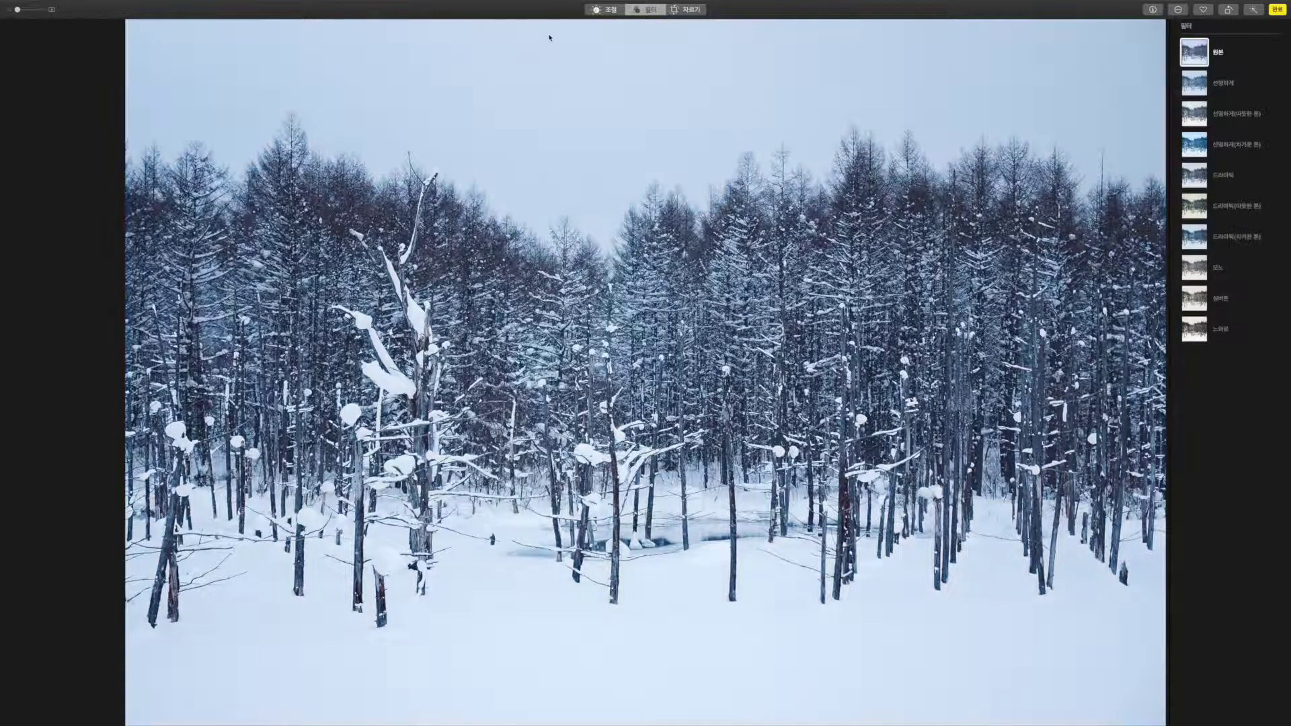
{"action": "left_click", "coordinate": [618, 15]}
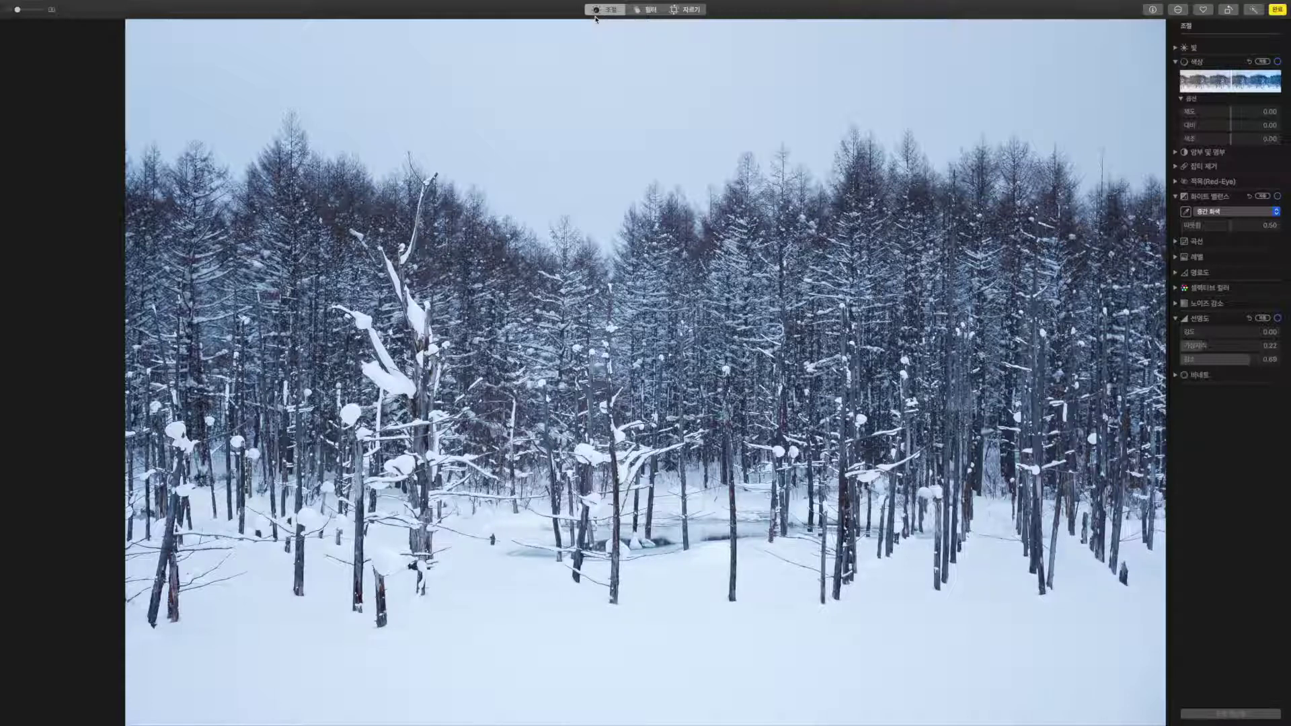
- In crop mode, flip the photo horizontally and back again twice
{"action": "left_click", "coordinate": [684, 13]}
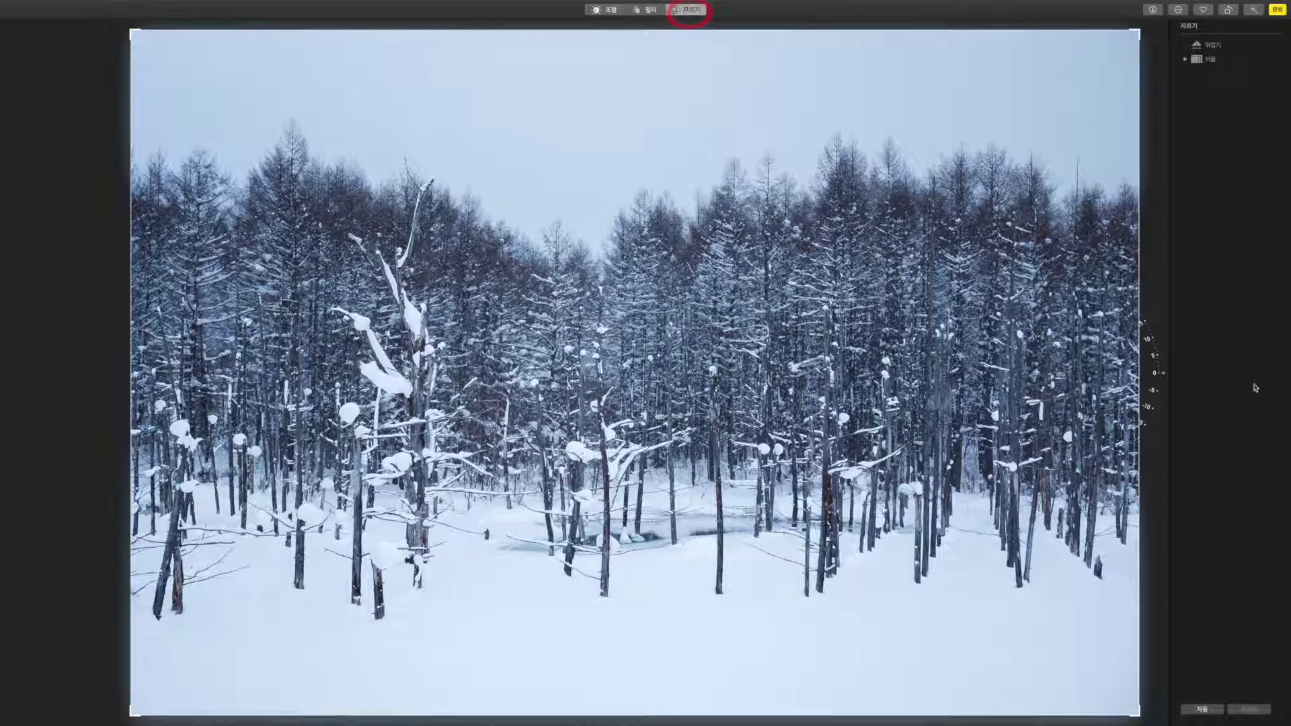
{"action": "left_click", "coordinate": [1199, 48]}
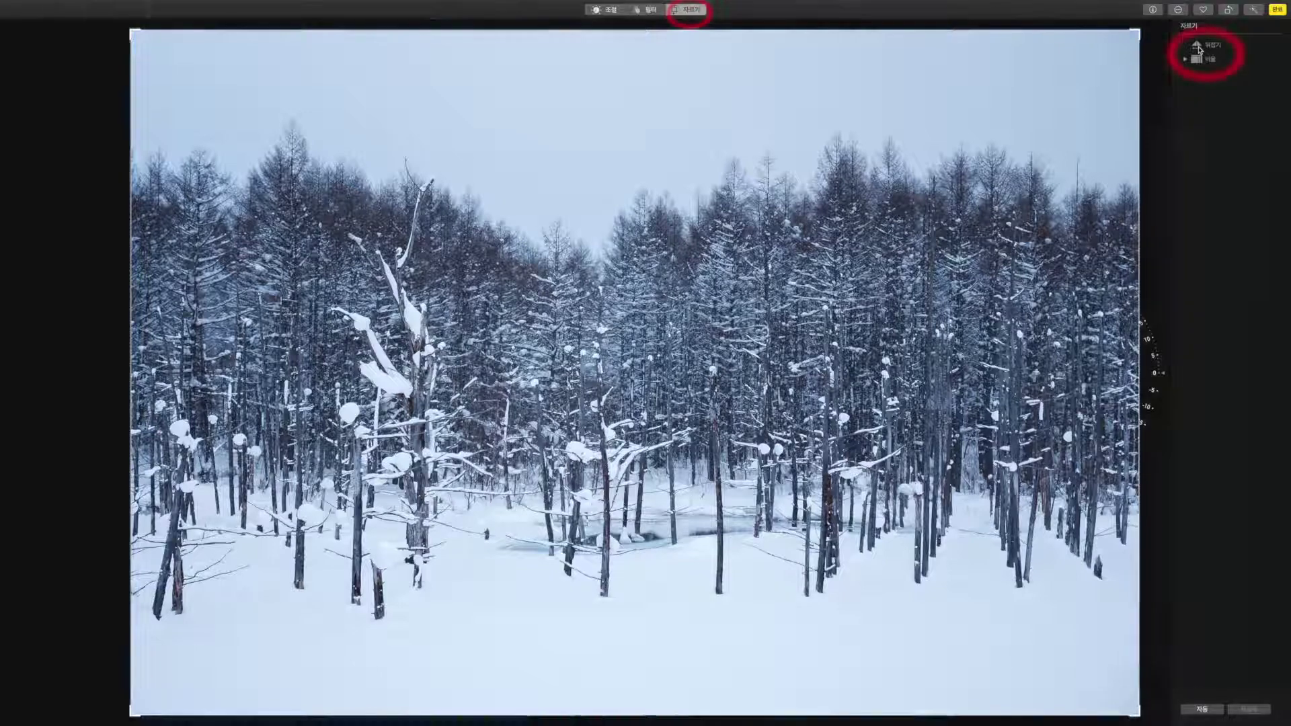
{"action": "left_click", "coordinate": [1199, 48]}
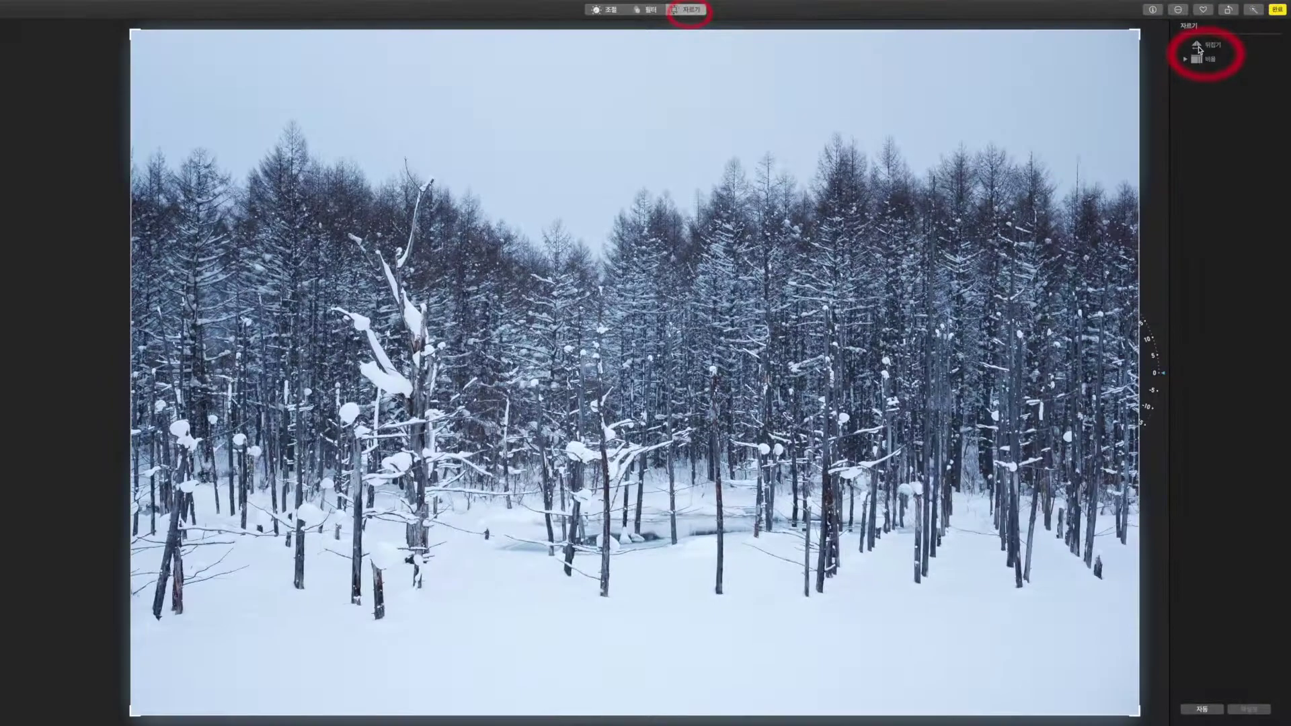
{"action": "left_click", "coordinate": [1199, 48]}
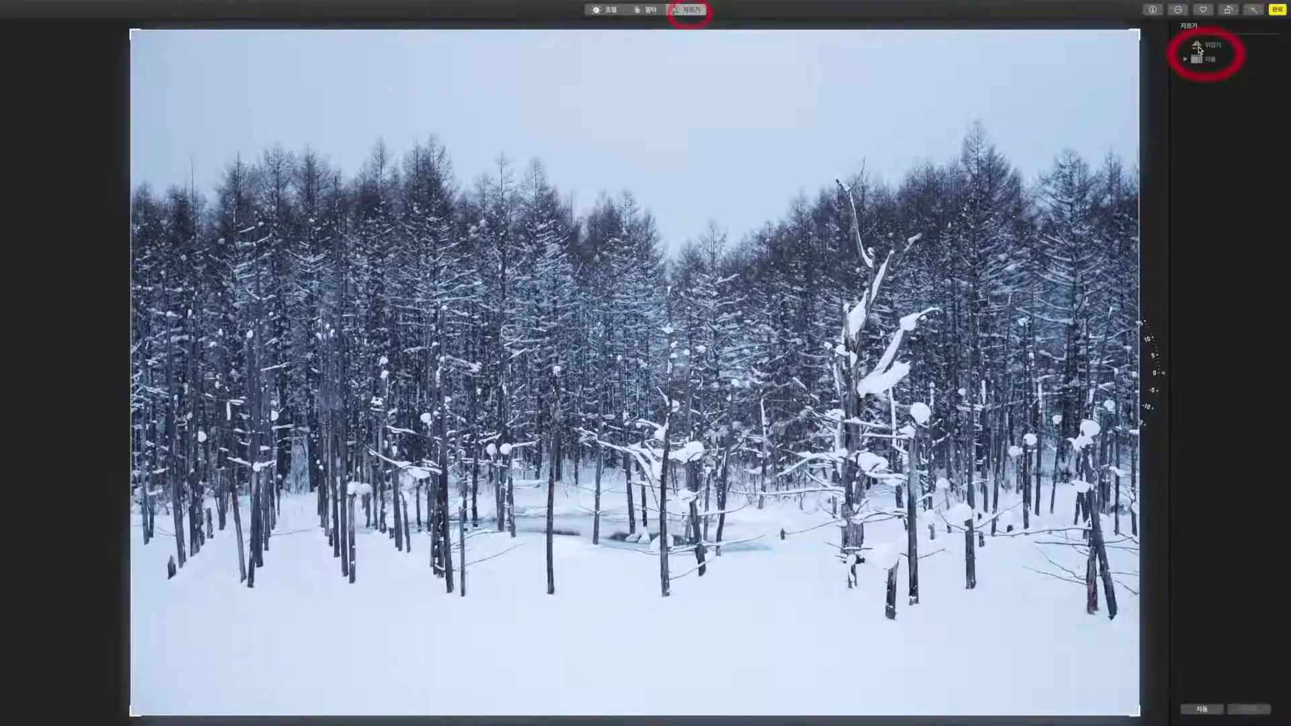
{"action": "left_click", "coordinate": [1199, 48]}
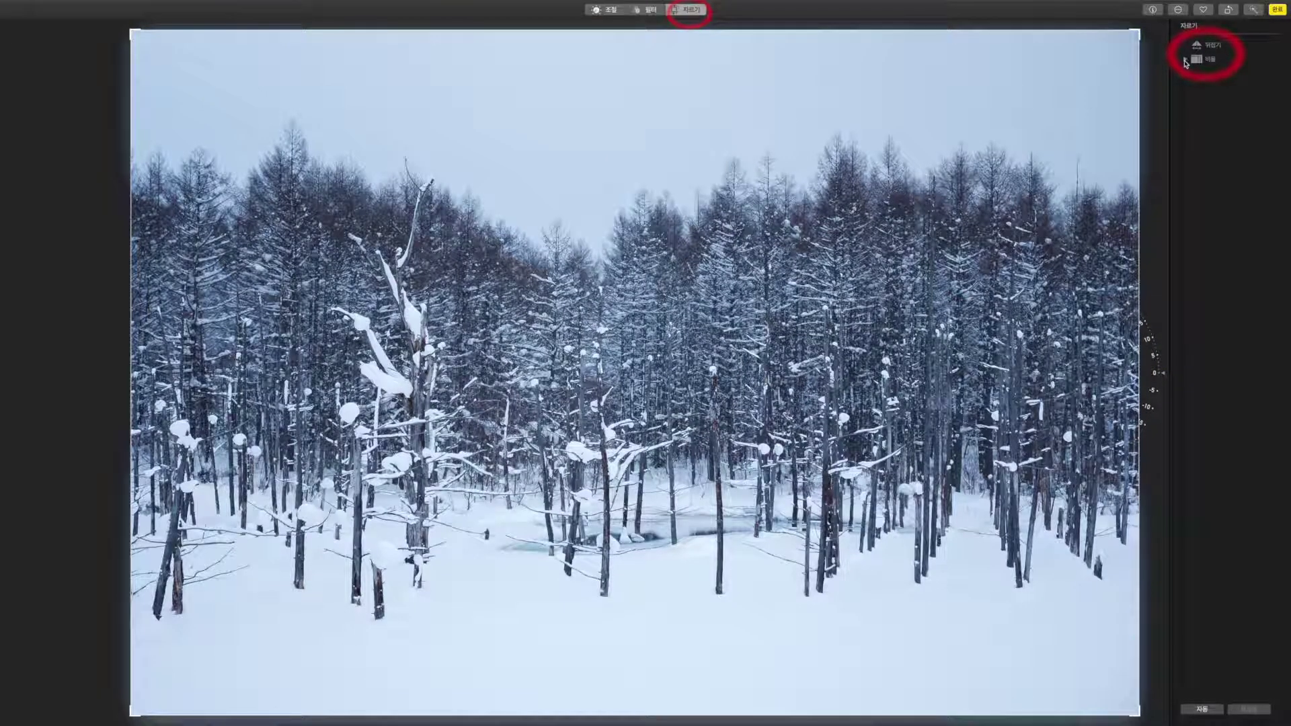
- Try the 정방형, 16:9 and 3:2 crop ratios in turn, then restore the 원본 ratio
{"action": "left_click", "coordinate": [1186, 60]}
{"action": "left_click", "coordinate": [1211, 90]}
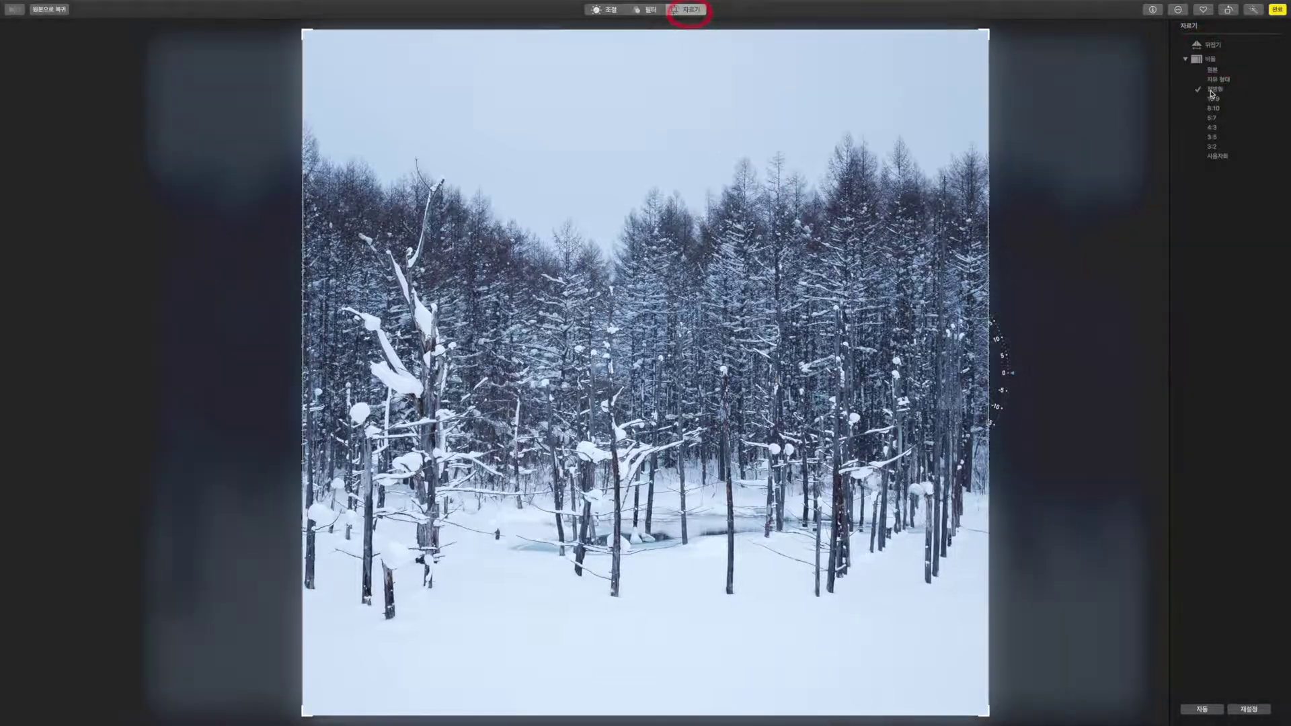
{"action": "left_click", "coordinate": [1215, 100]}
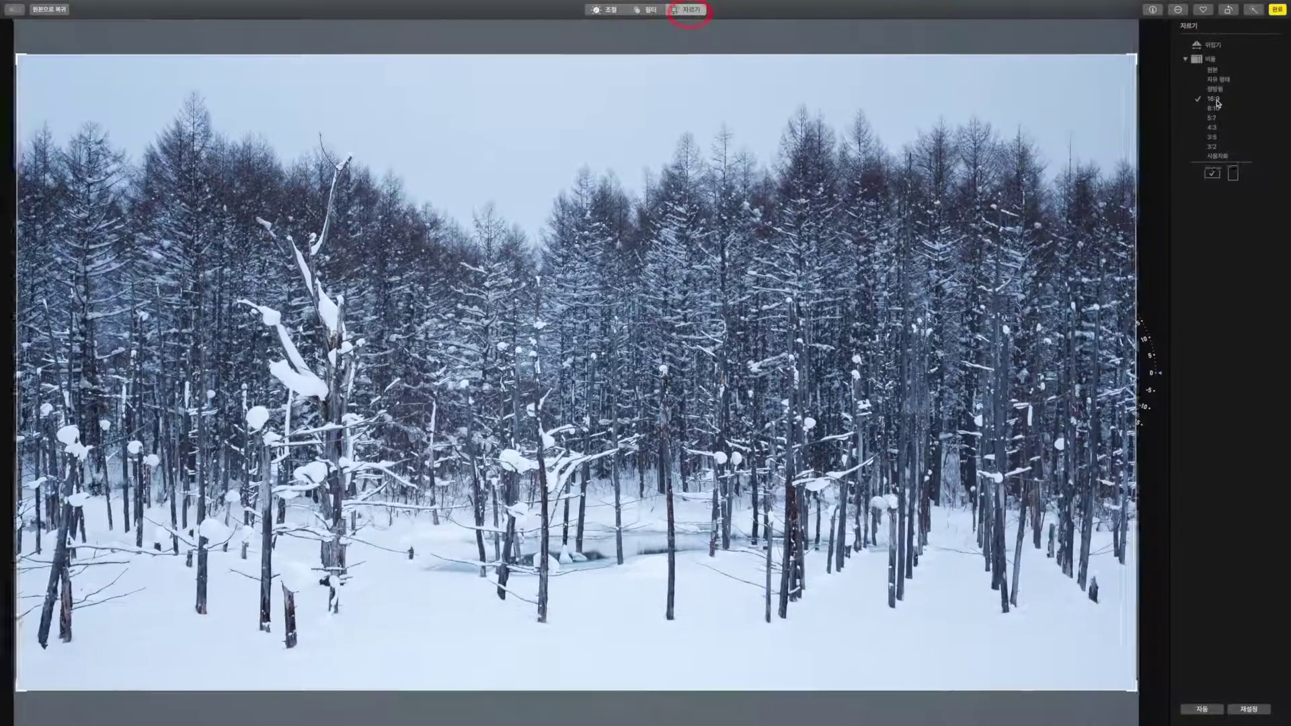
{"action": "left_click", "coordinate": [1213, 148]}
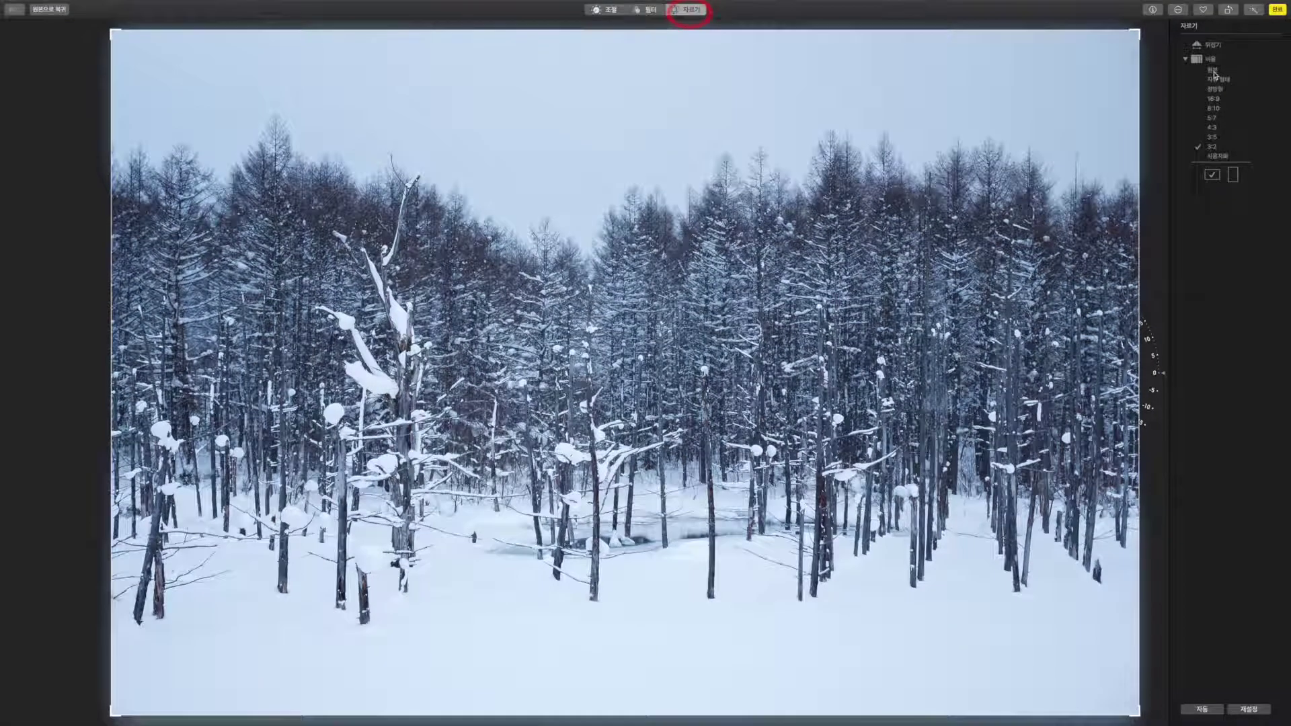
{"action": "left_click", "coordinate": [1213, 71]}
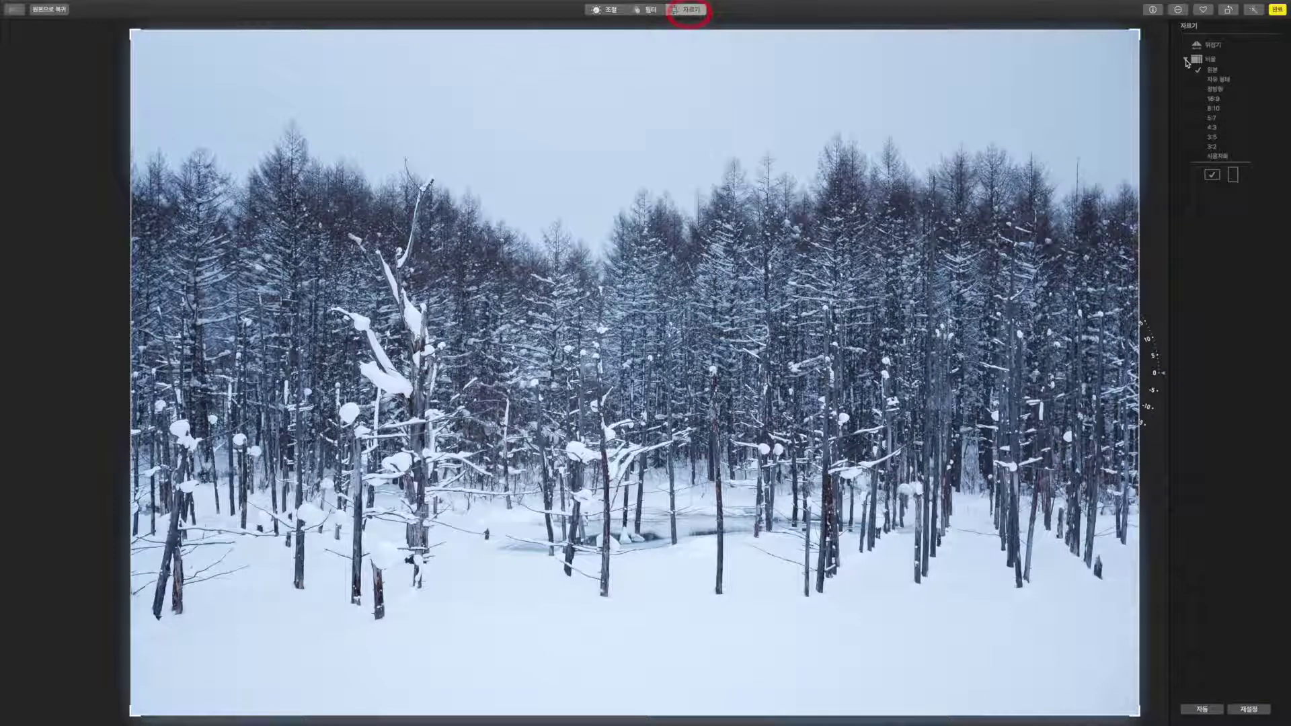
{"action": "left_click", "coordinate": [1186, 60]}
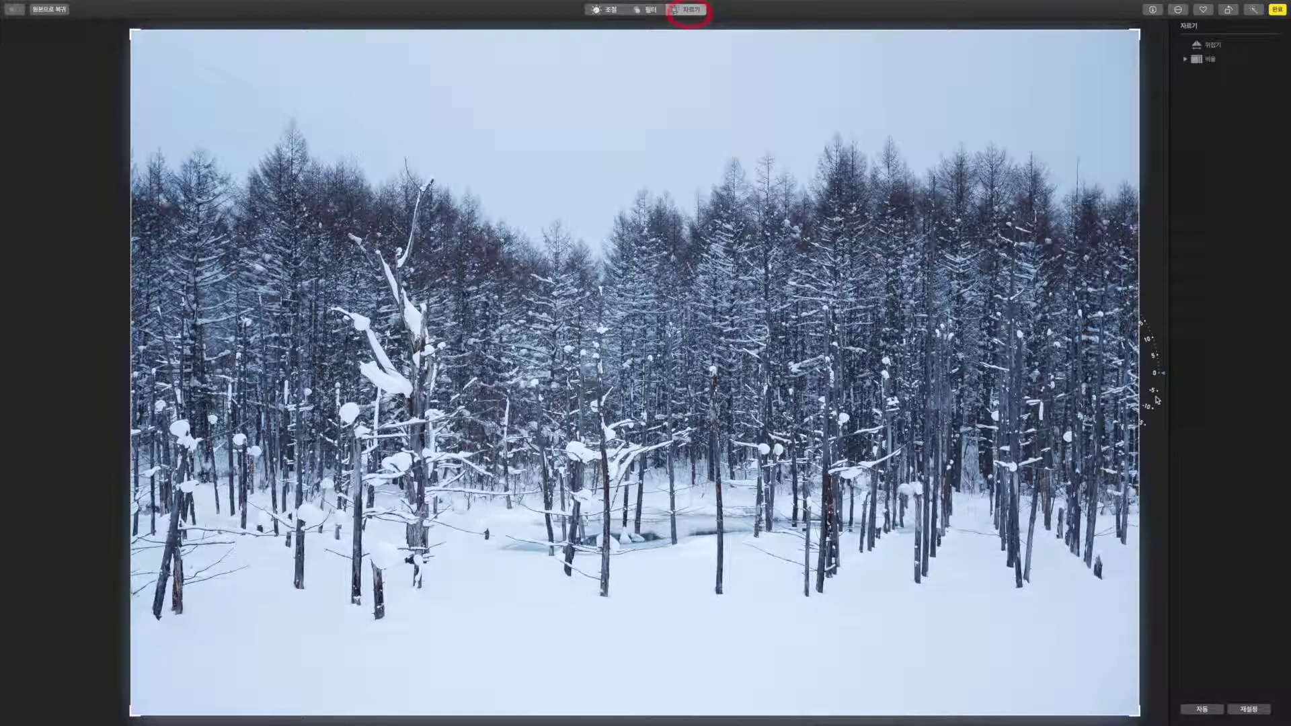
- Try the straightening dial and a tighter, repositioned crop of the photo, then expand the crop back to the full frame
{"action": "mouse_move", "coordinate": [1154, 380]}
{"action": "left_mouse_down"}
{"action": "mouse_move", "coordinate": [1160, 420]}
{"action": "mouse_move", "coordinate": [1160, 396]}
{"action": "left_mouse_up"}
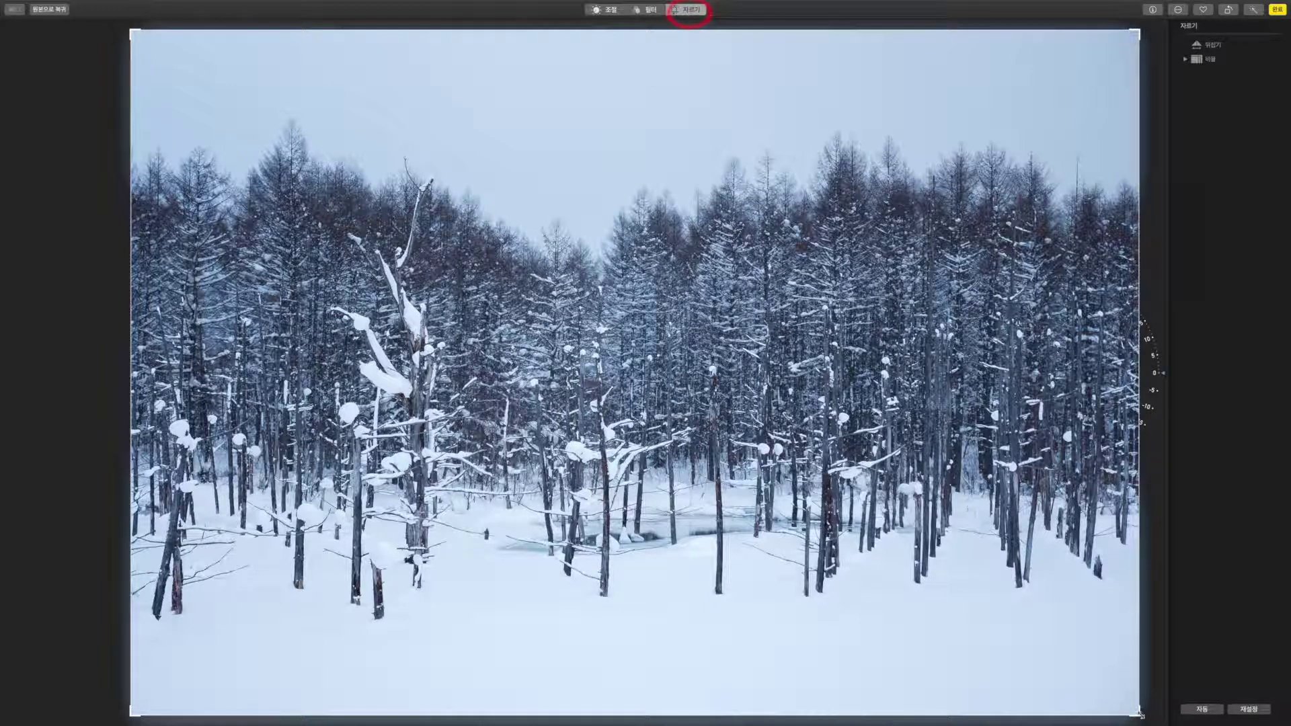
{"action": "left_click_drag", "start_coordinate": [1140, 715], "coordinate": [986, 611]}
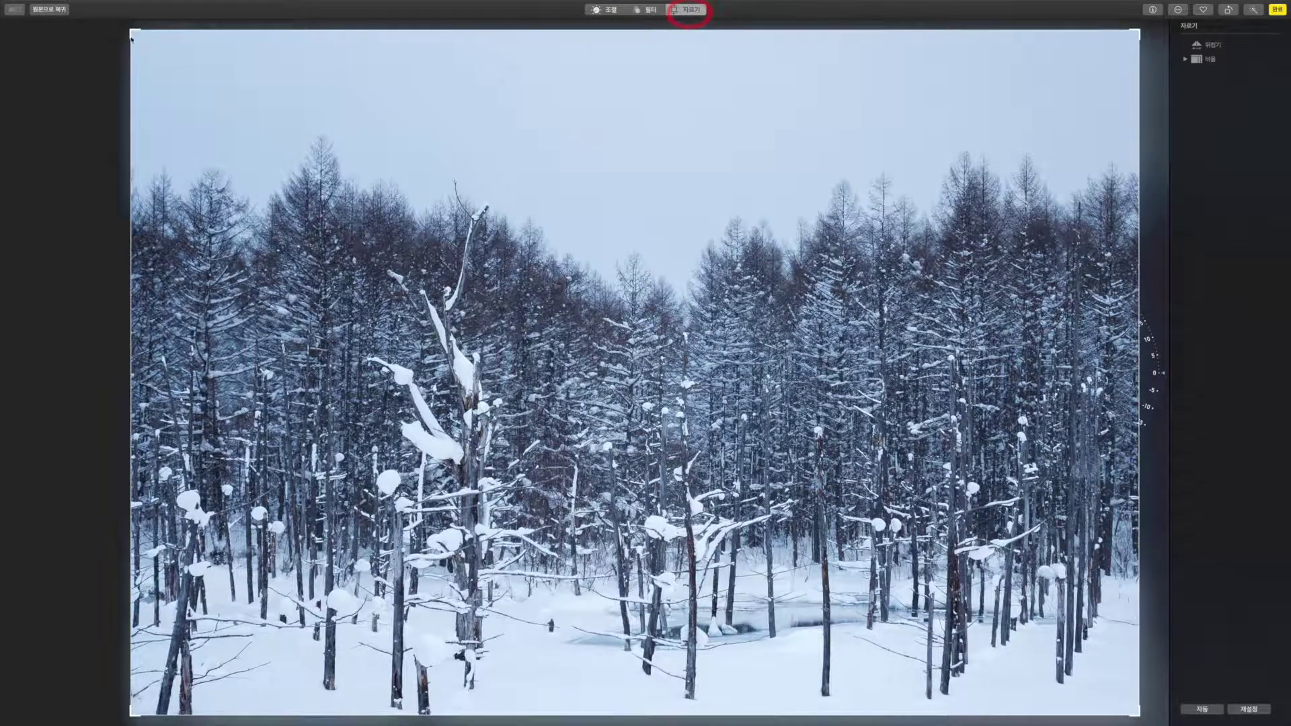
{"action": "left_click_drag", "start_coordinate": [132, 39], "coordinate": [480, 148]}
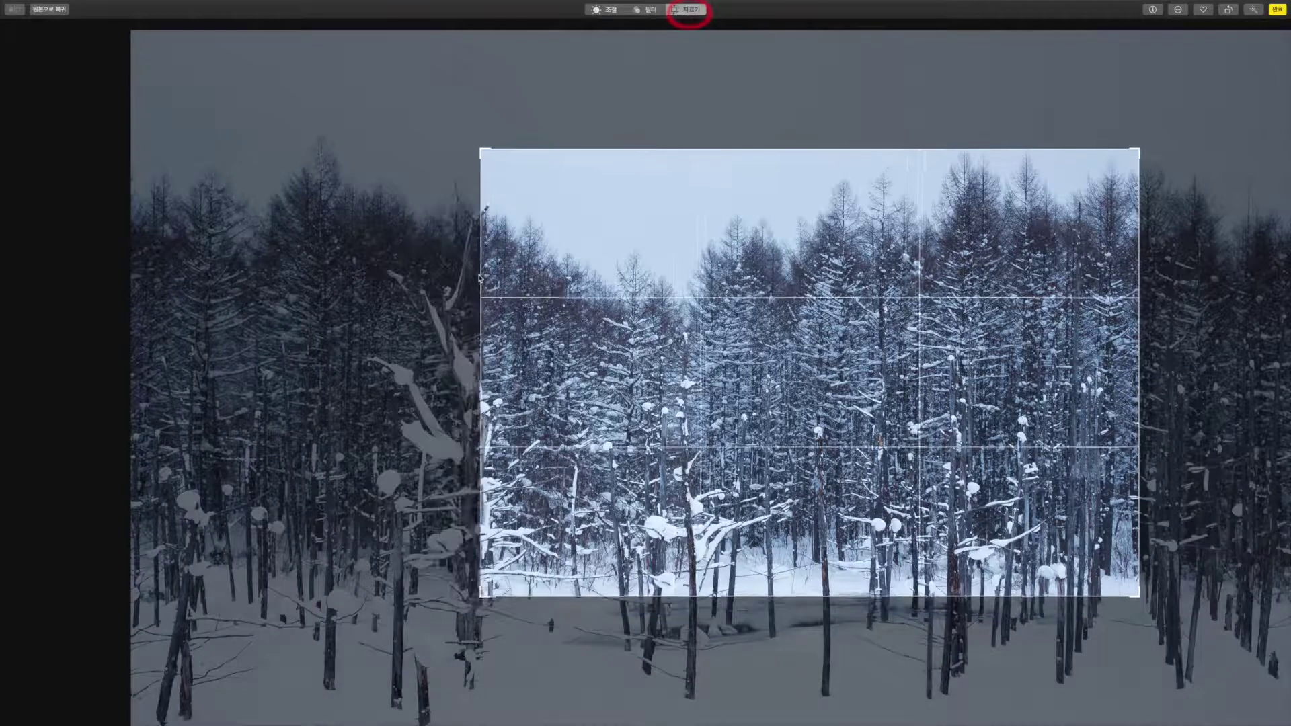
{"action": "left_click_drag", "start_coordinate": [480, 277], "coordinate": [476, 277]}
{"action": "left_click_drag", "start_coordinate": [724, 146], "coordinate": [725, 107]}
{"action": "left_click_drag", "start_coordinate": [854, 439], "coordinate": [716, 198]}
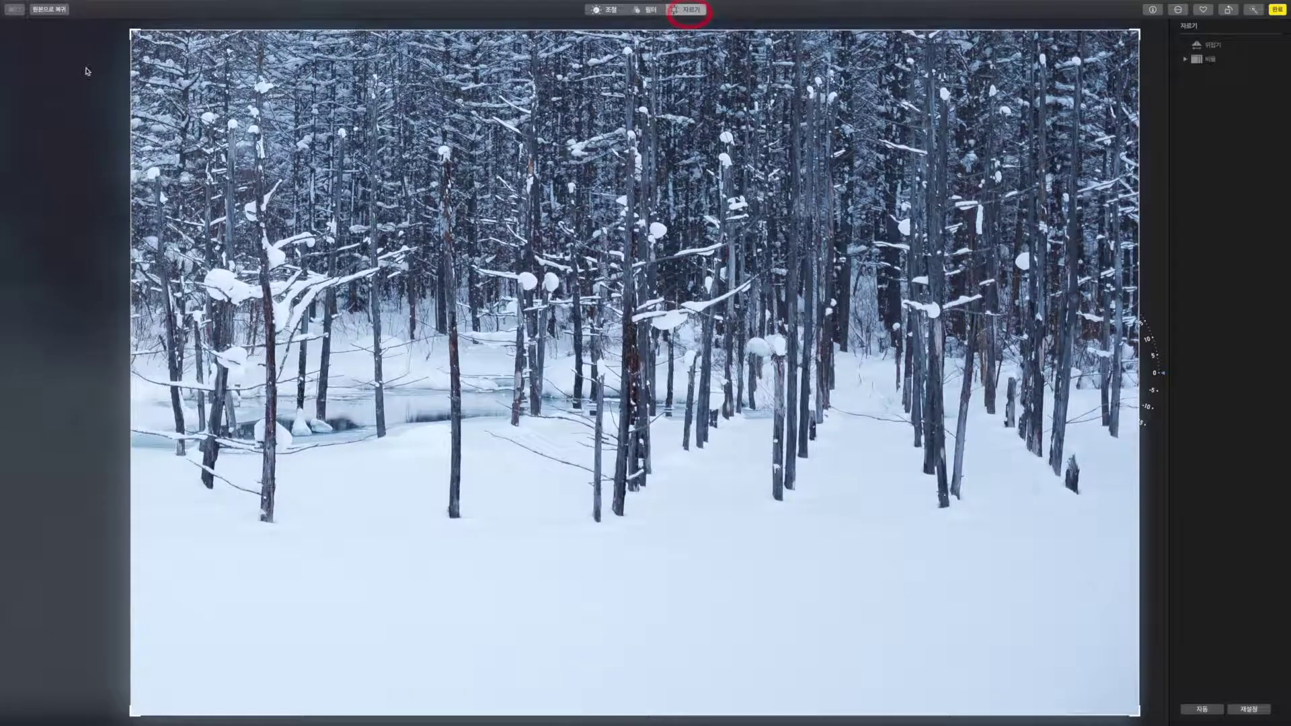
{"action": "left_click_drag", "start_coordinate": [132, 32], "coordinate": [6, 4]}
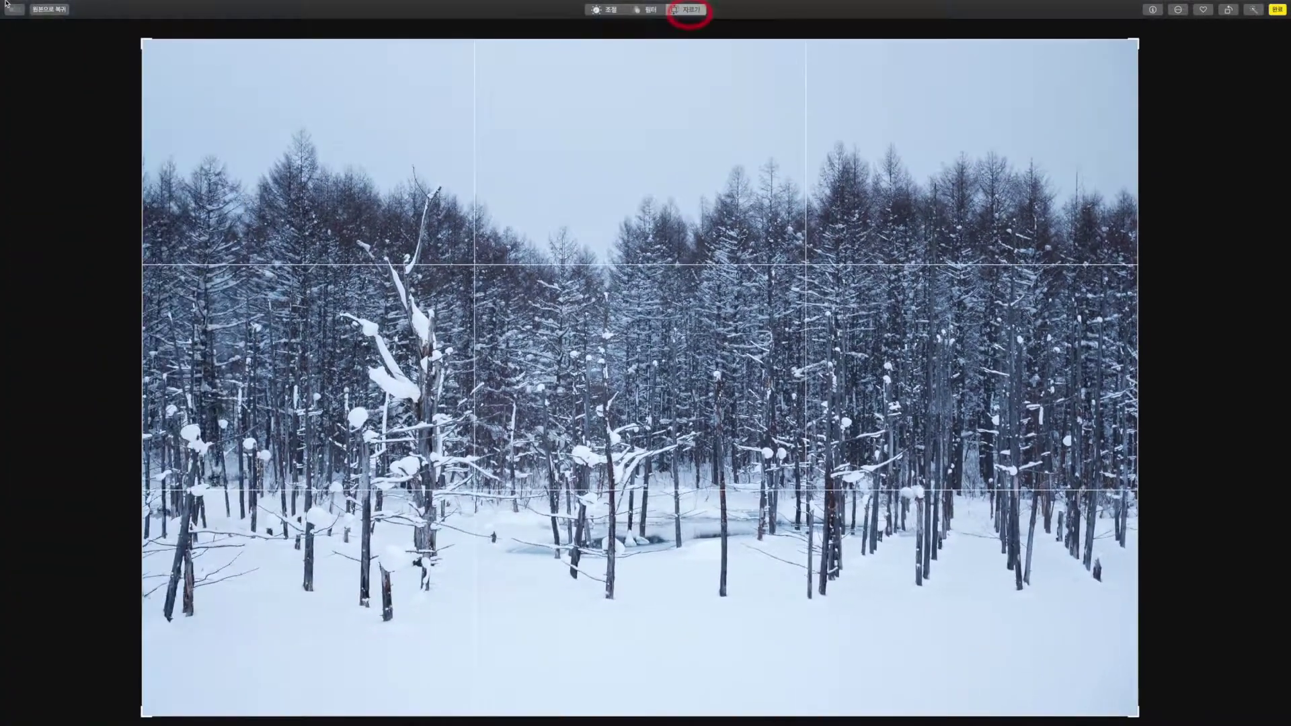
- Return to the photo adjustments and collapse all of their sections
{"action": "mouse_move", "coordinate": [1175, 451]}
{"action": "left_click", "coordinate": [592, 11]}
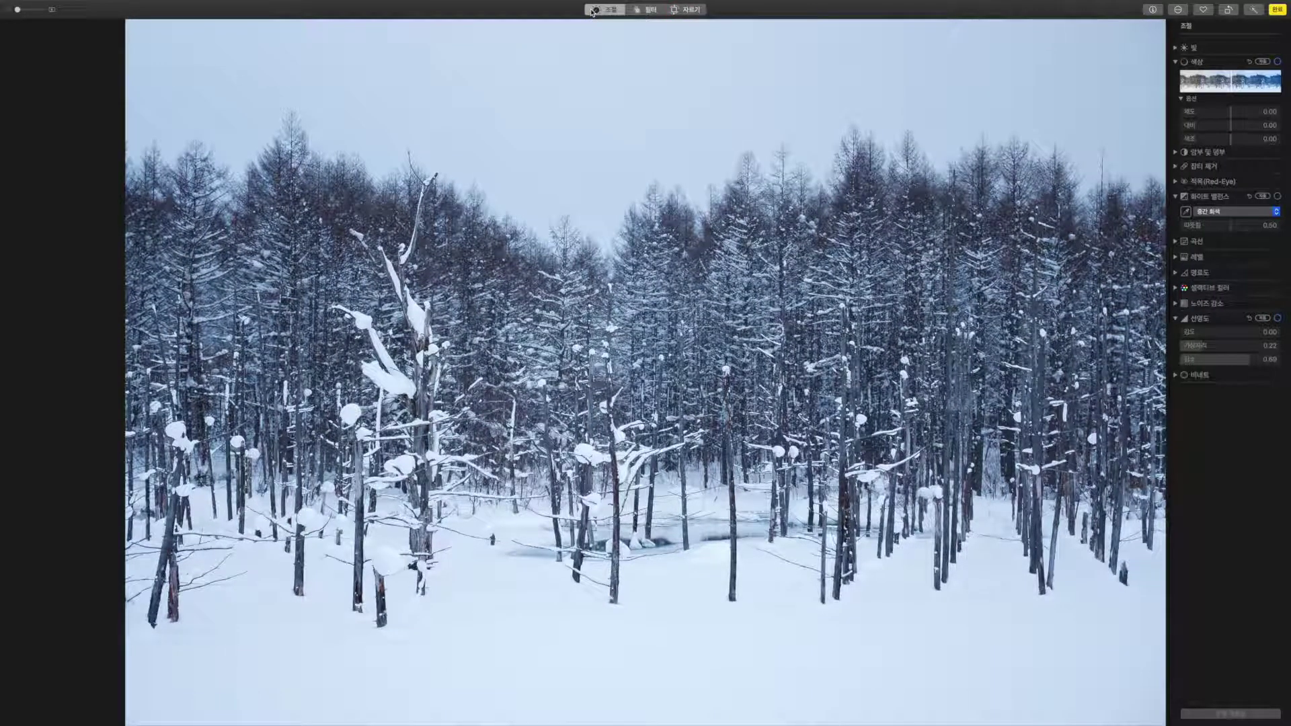
{"action": "left_click", "coordinate": [1176, 62], "text": "alt"}
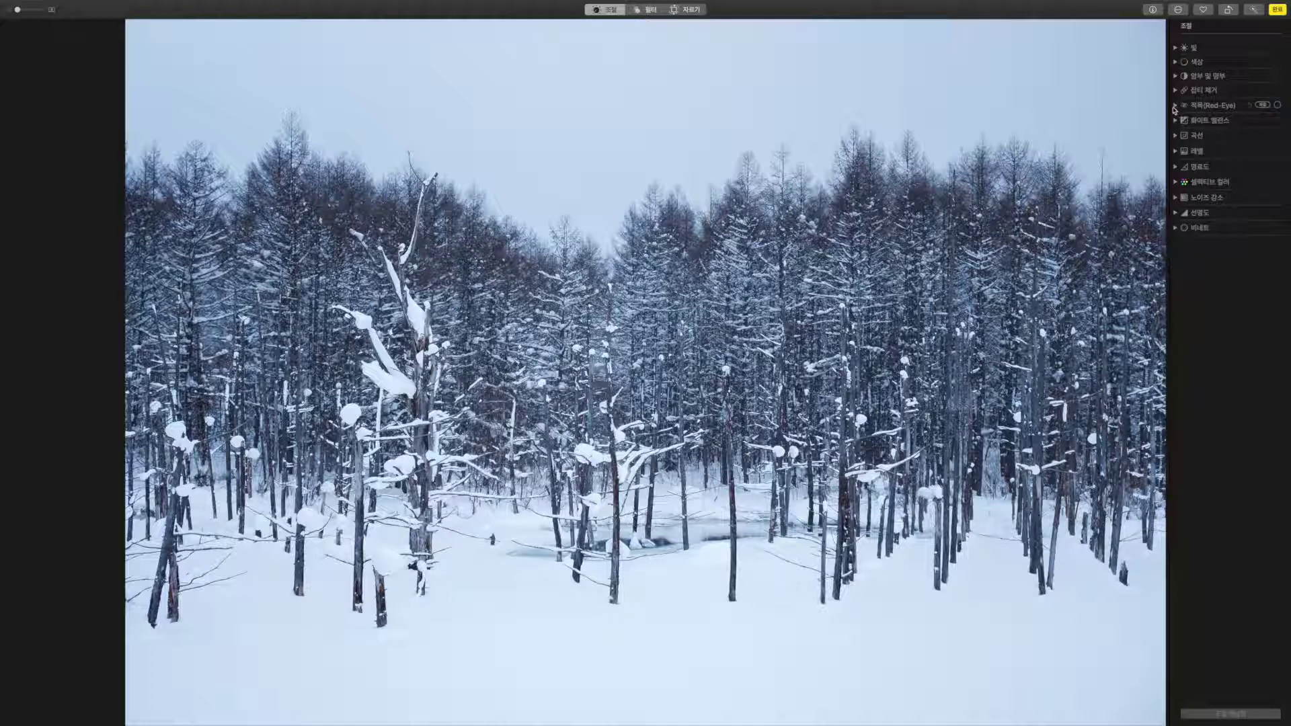
- Try the 빛 and 색상 adjustment sliders, then return their values to 0.00
{"action": "left_click", "coordinate": [1175, 49]}
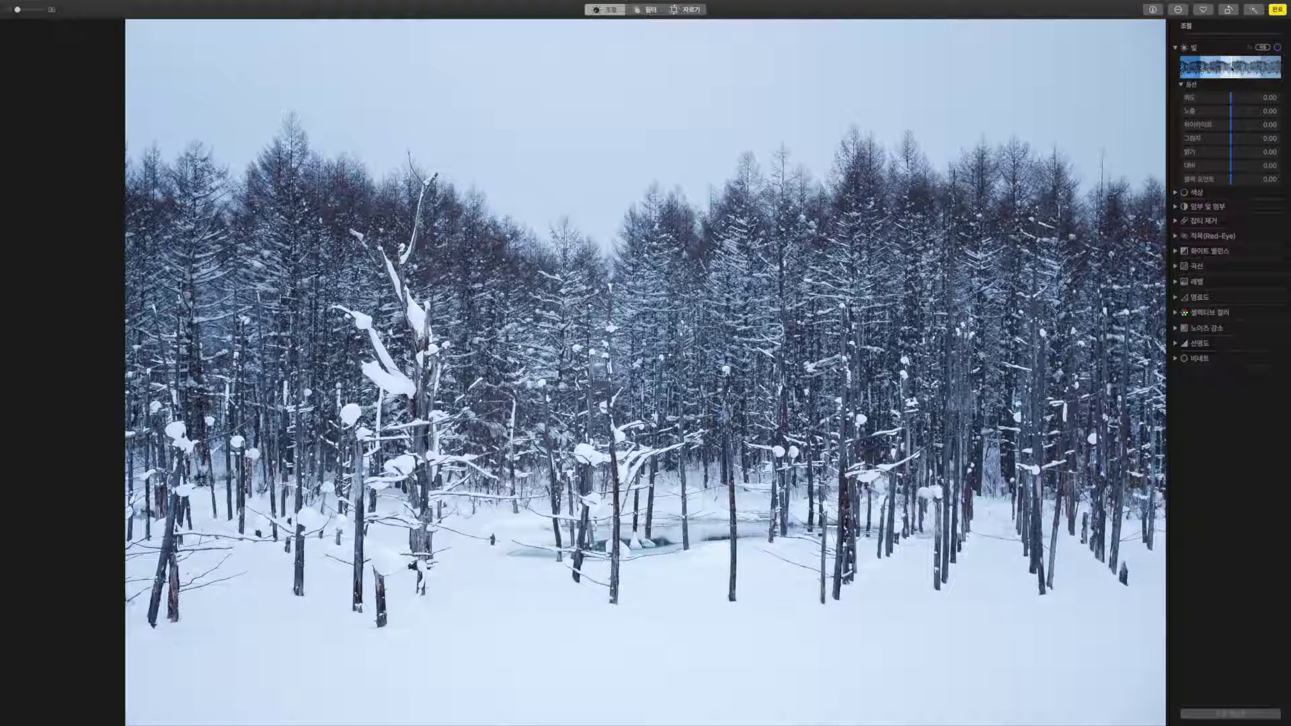
{"action": "mouse_move", "coordinate": [1232, 67]}
{"action": "left_mouse_down"}
{"action": "mouse_move", "coordinate": [1198, 67]}
{"action": "mouse_move", "coordinate": [1276, 69]}
{"action": "mouse_move", "coordinate": [1218, 69]}
{"action": "mouse_move", "coordinate": [1232, 74]}
{"action": "left_mouse_up"}
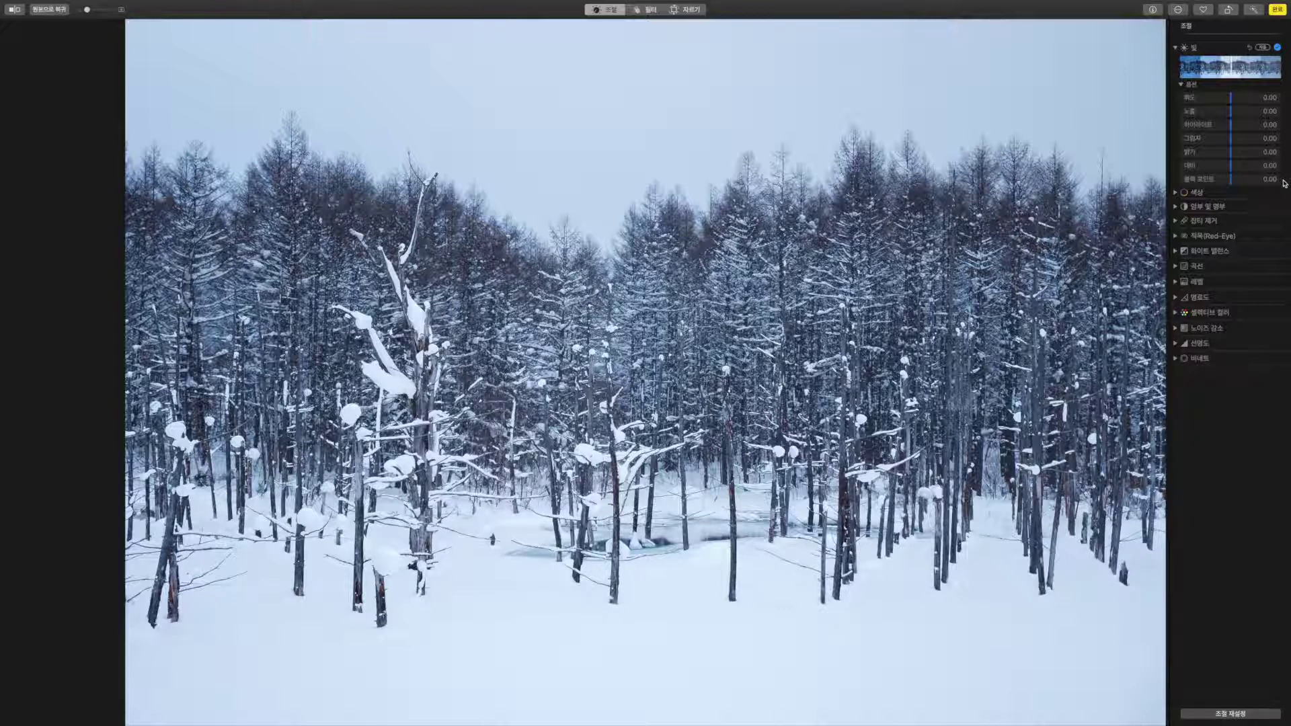
{"action": "left_click", "coordinate": [1176, 49]}
{"action": "left_click", "coordinate": [1175, 63]}
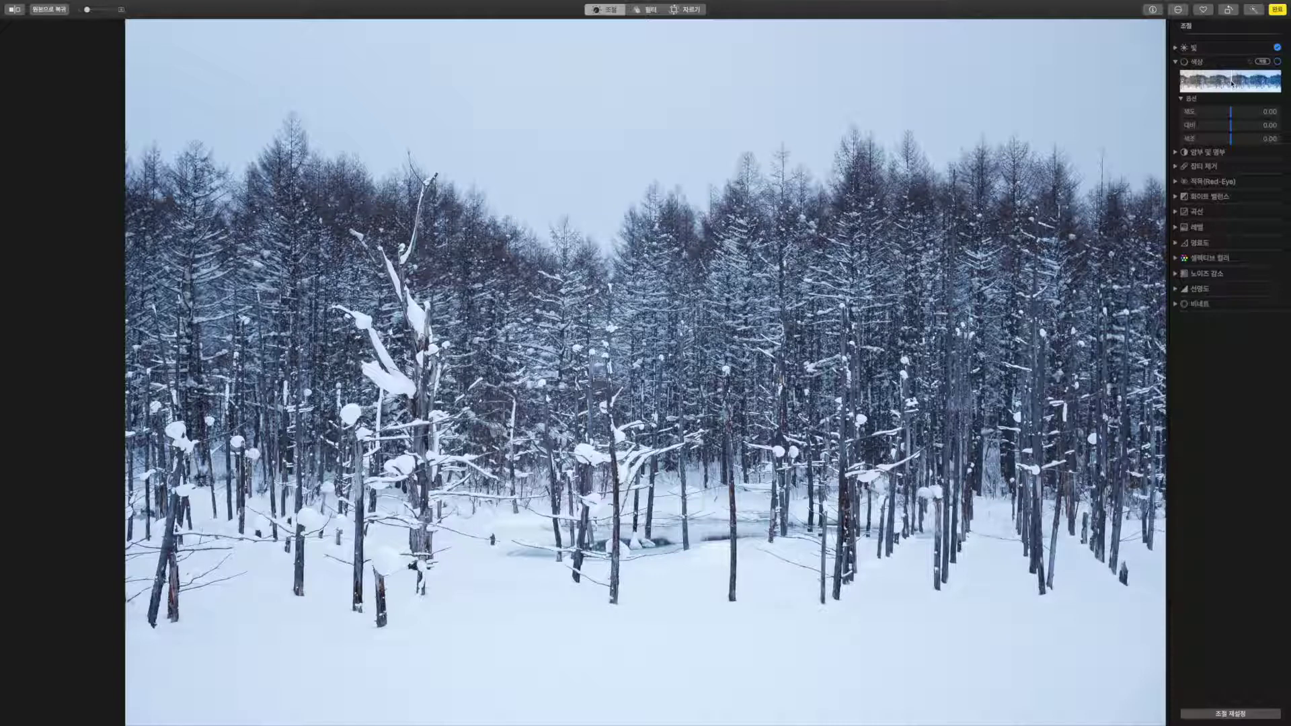
{"action": "mouse_move", "coordinate": [1231, 84]}
{"action": "left_mouse_down"}
{"action": "mouse_move", "coordinate": [1176, 82]}
{"action": "mouse_move", "coordinate": [1230, 82]}
{"action": "left_mouse_up"}
{"action": "mouse_move", "coordinate": [1234, 139]}
{"action": "left_mouse_down"}
{"action": "mouse_move", "coordinate": [1288, 140]}
{"action": "mouse_move", "coordinate": [1168, 141]}
{"action": "mouse_move", "coordinate": [1231, 144]}
{"action": "left_mouse_up"}
- Turn the photo black and white with 암부 및 명부, trying 강도 at 1.00 and setting it back to 0.50
{"action": "left_click", "coordinate": [1207, 152]}
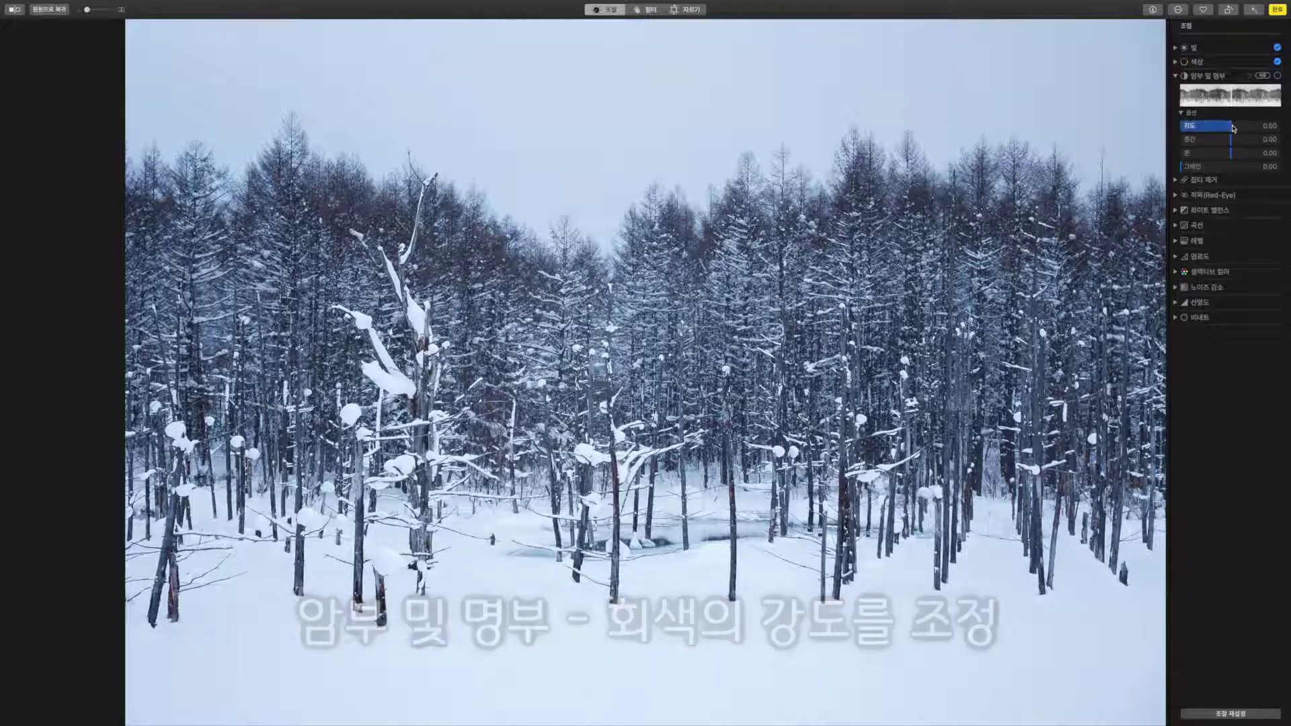
{"action": "left_click_drag", "start_coordinate": [1236, 125], "coordinate": [1289, 129]}
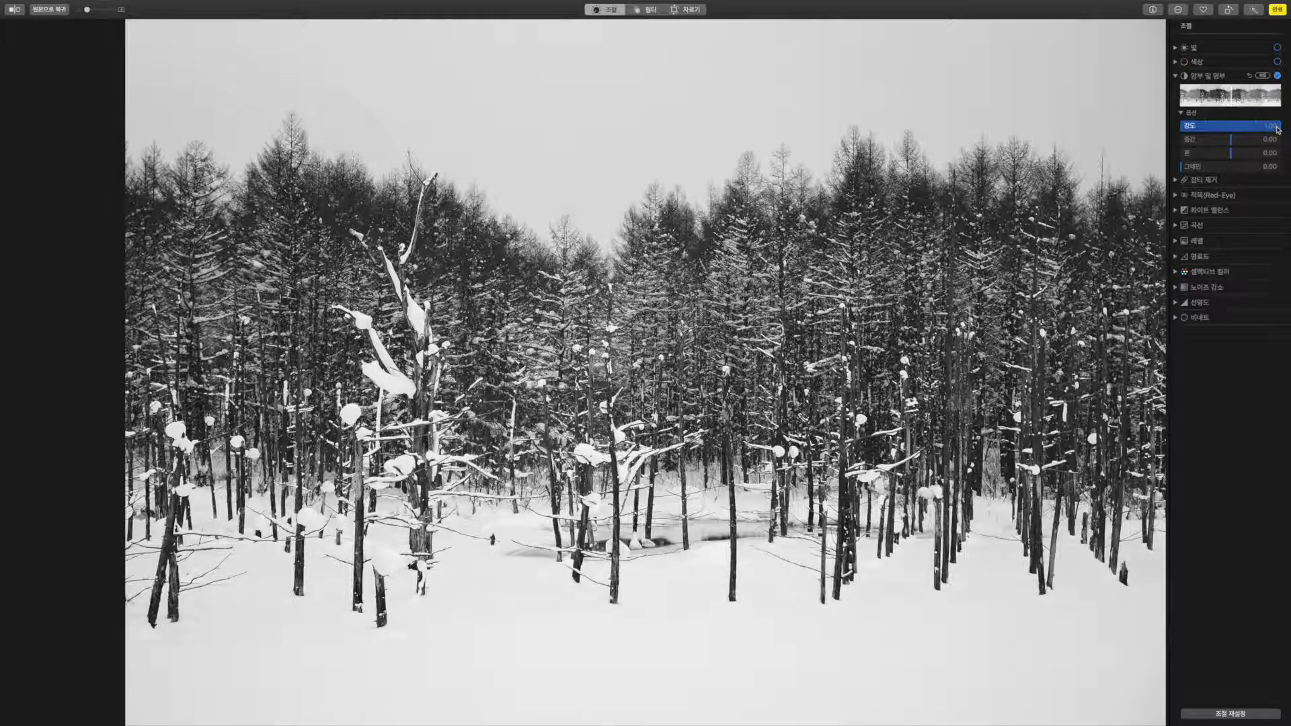
{"action": "left_click_drag", "start_coordinate": [1288, 129], "coordinate": [1231, 133]}
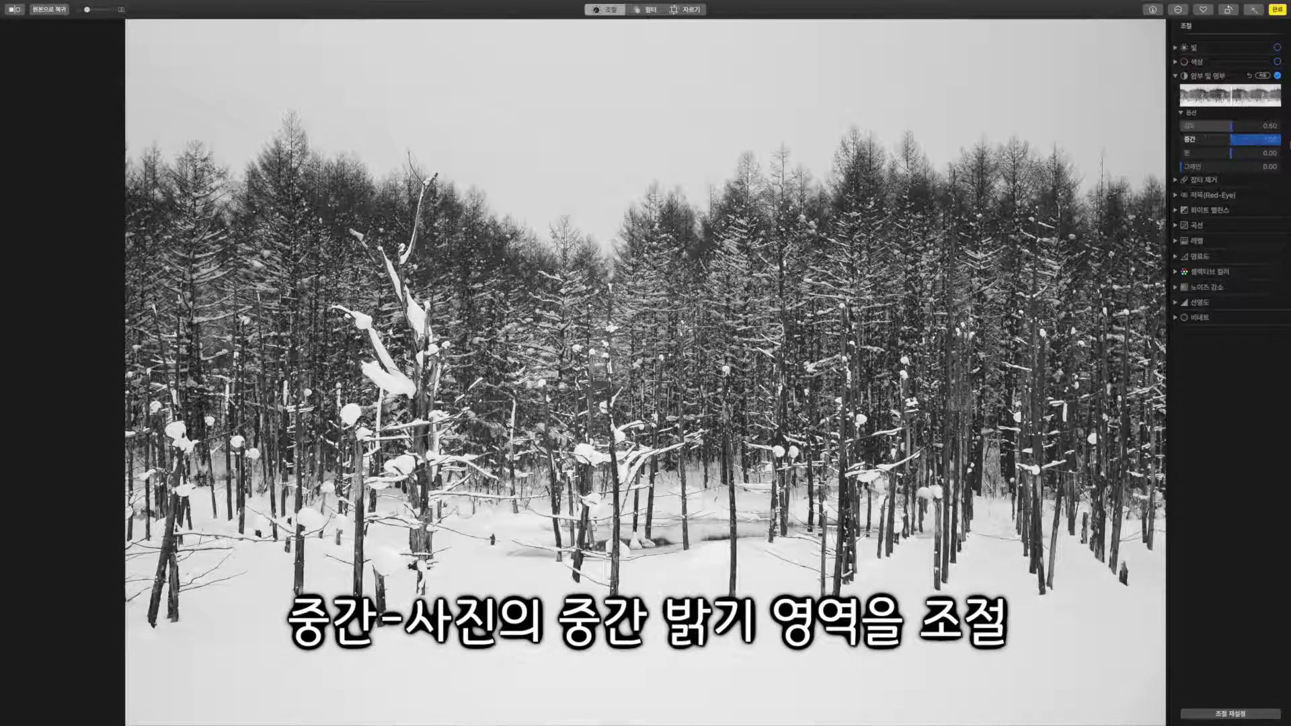
- Try the 중간 slider of 암부 및 명부 at several settings, inspect the detail up close, and return it to 0.00
{"action": "mouse_move", "coordinate": [1232, 145]}
{"action": "left_mouse_down"}
{"action": "mouse_move", "coordinate": [1218, 147]}
{"action": "mouse_move", "coordinate": [1281, 146]}
{"action": "mouse_move", "coordinate": [1136, 148]}
{"action": "mouse_move", "coordinate": [1232, 148]}
{"action": "left_mouse_up"}
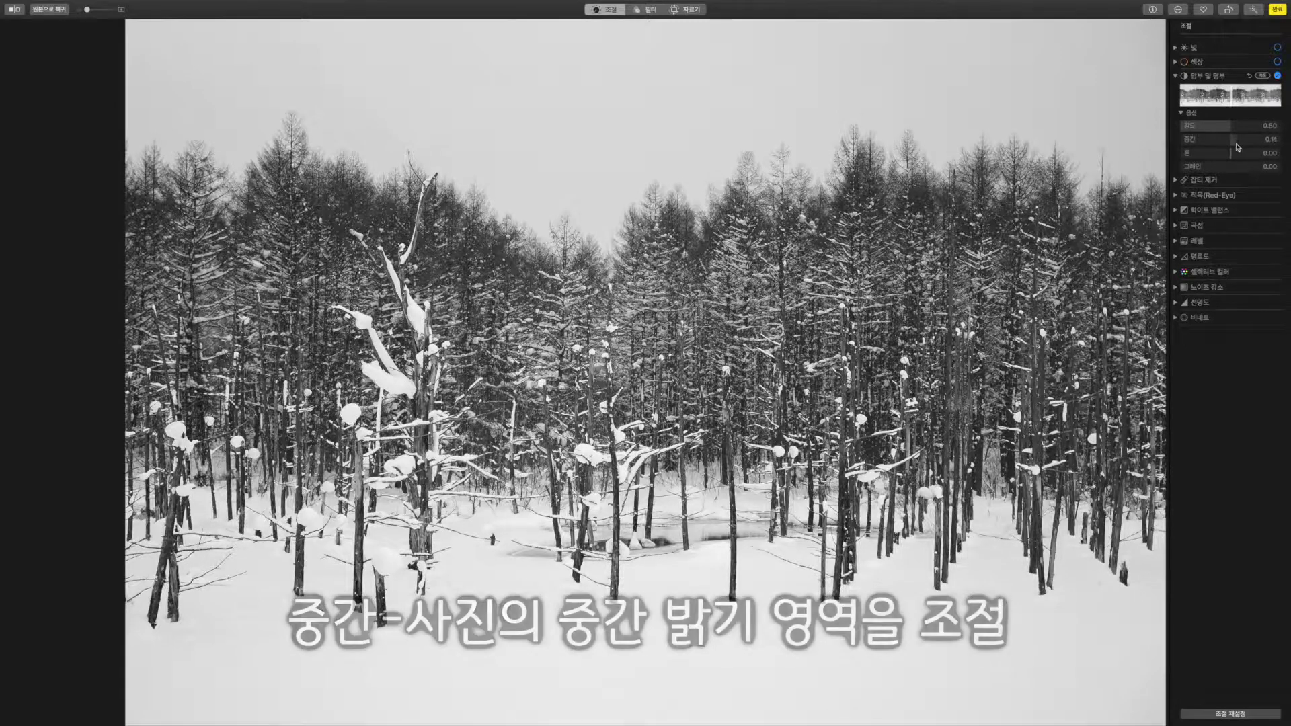
{"action": "key", "text": "z"}
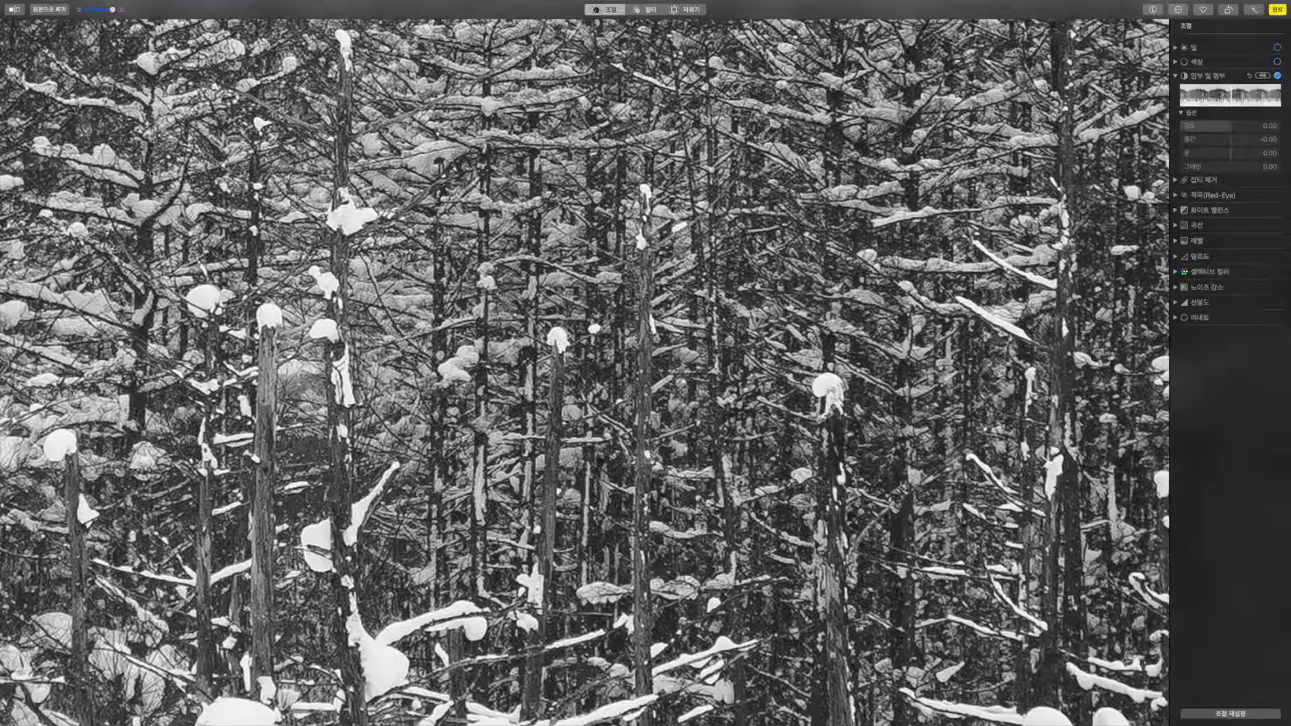
{"action": "scroll", "coordinate": [39, 22], "scroll_direction": "left", "scroll_amount": 5}
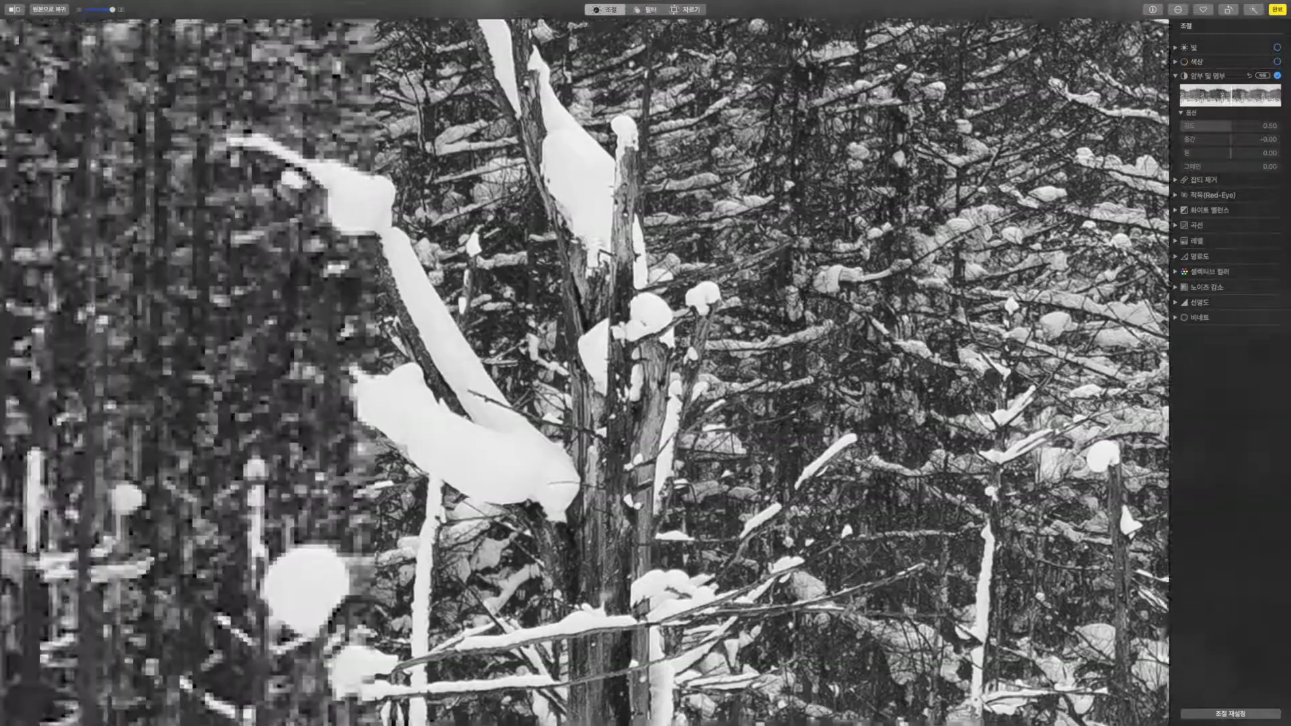
{"action": "left_click_drag", "start_coordinate": [113, 9], "coordinate": [110, 9]}
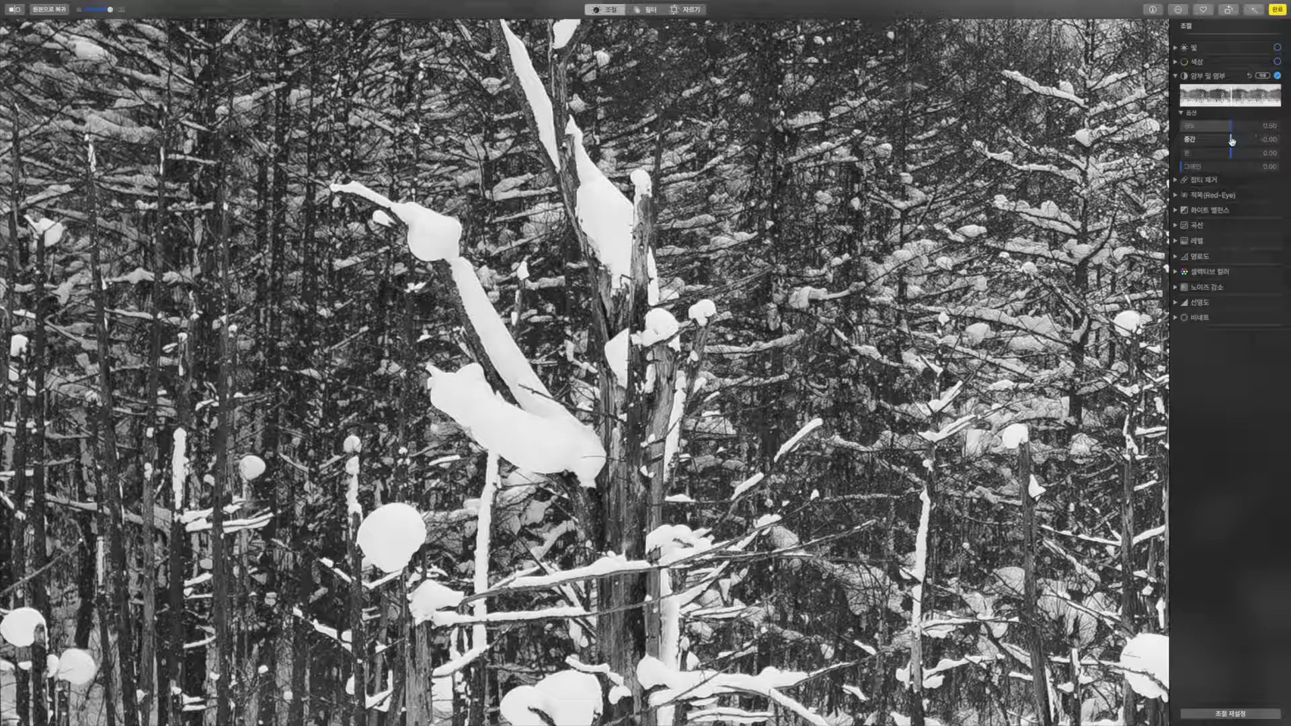
{"action": "mouse_move", "coordinate": [1232, 141]}
{"action": "left_mouse_down"}
{"action": "mouse_move", "coordinate": [1277, 140]}
{"action": "mouse_move", "coordinate": [1189, 138]}
{"action": "mouse_move", "coordinate": [1252, 140]}
{"action": "mouse_move", "coordinate": [1230, 140]}
{"action": "left_mouse_up"}
{"action": "key", "text": "super+z"}
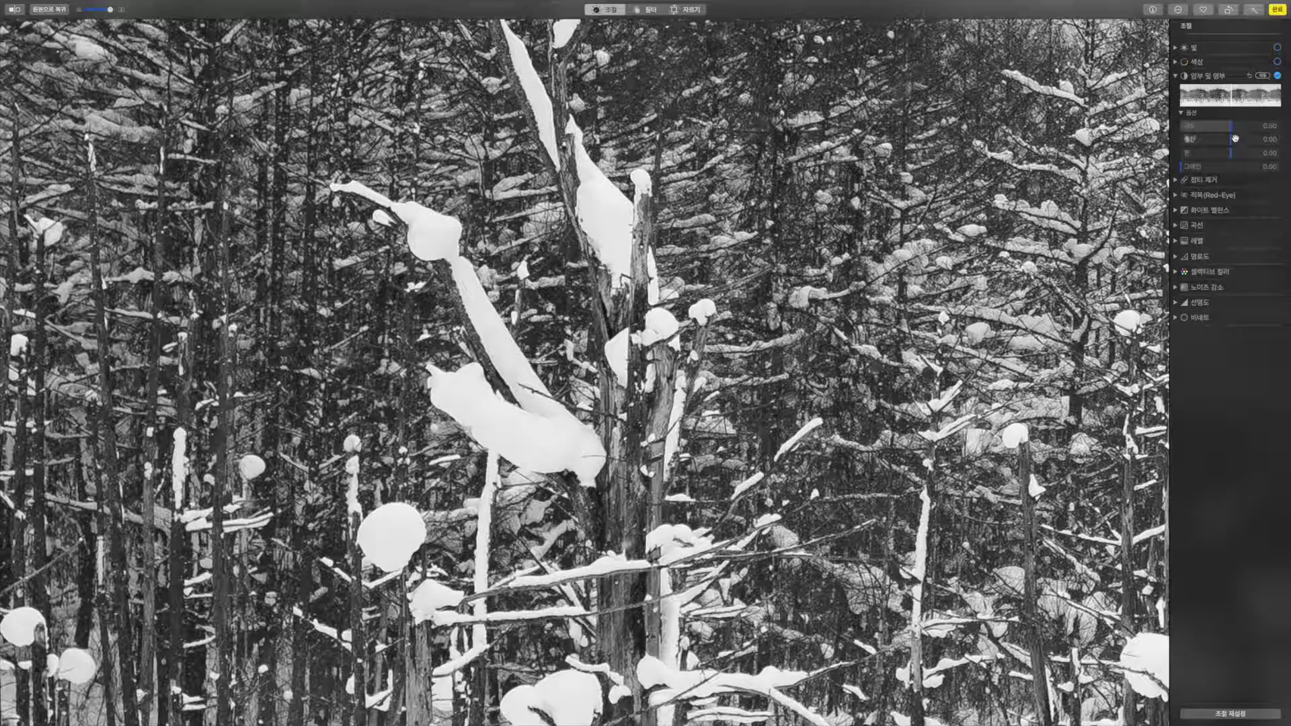
{"action": "mouse_move", "coordinate": [1233, 139]}
{"action": "left_mouse_down"}
{"action": "mouse_move", "coordinate": [1250, 139]}
{"action": "mouse_move", "coordinate": [1138, 137]}
{"action": "mouse_move", "coordinate": [1287, 140]}
{"action": "mouse_move", "coordinate": [1160, 139]}
{"action": "mouse_move", "coordinate": [1231, 144]}
{"action": "left_mouse_up"}
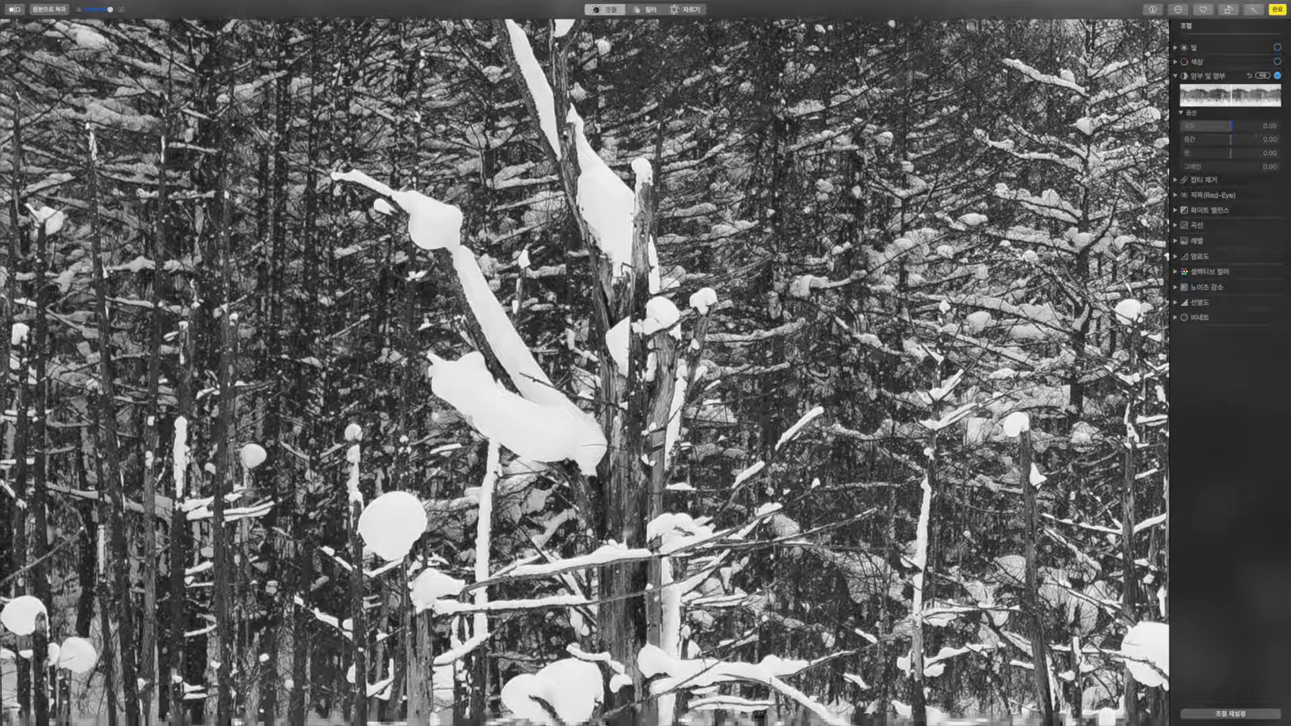
{"action": "key", "text": "z"}
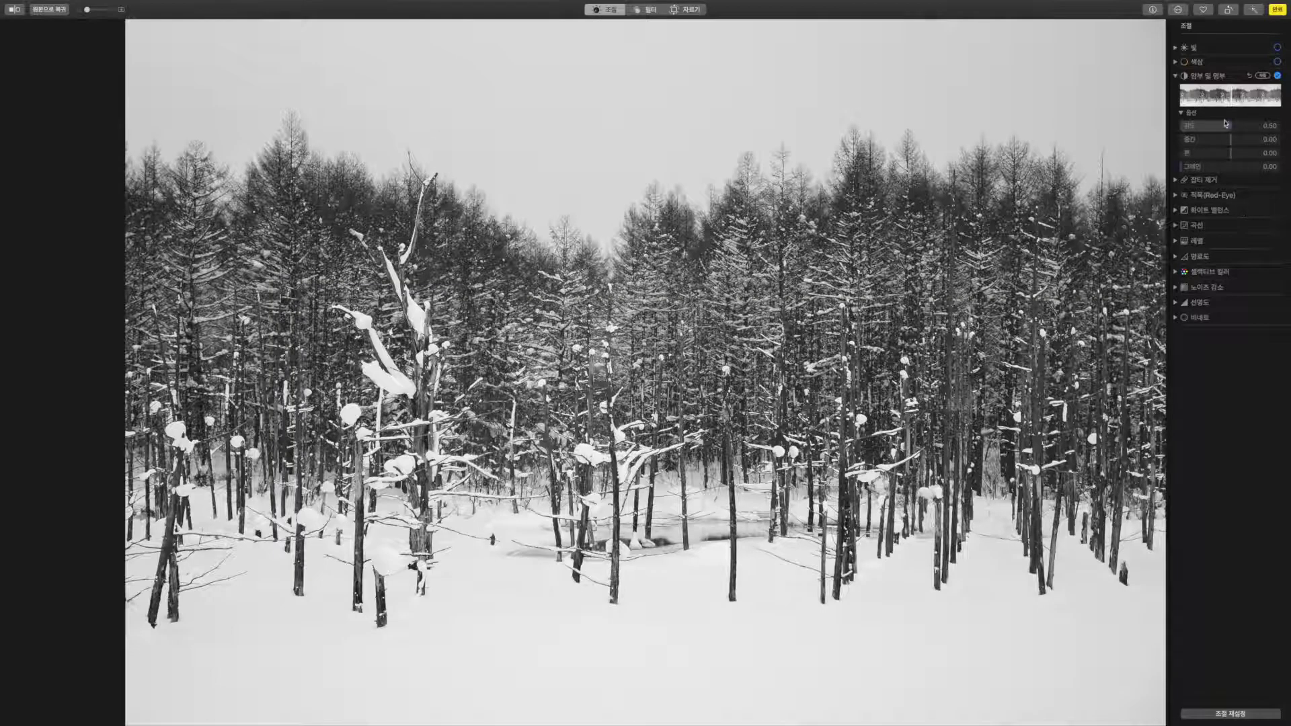
- Try the 톤 slider of 암부 및 명부 at -1.00 and 1.00, then reset it to 0.00
{"action": "left_click_drag", "start_coordinate": [1232, 158], "coordinate": [1070, 153]}
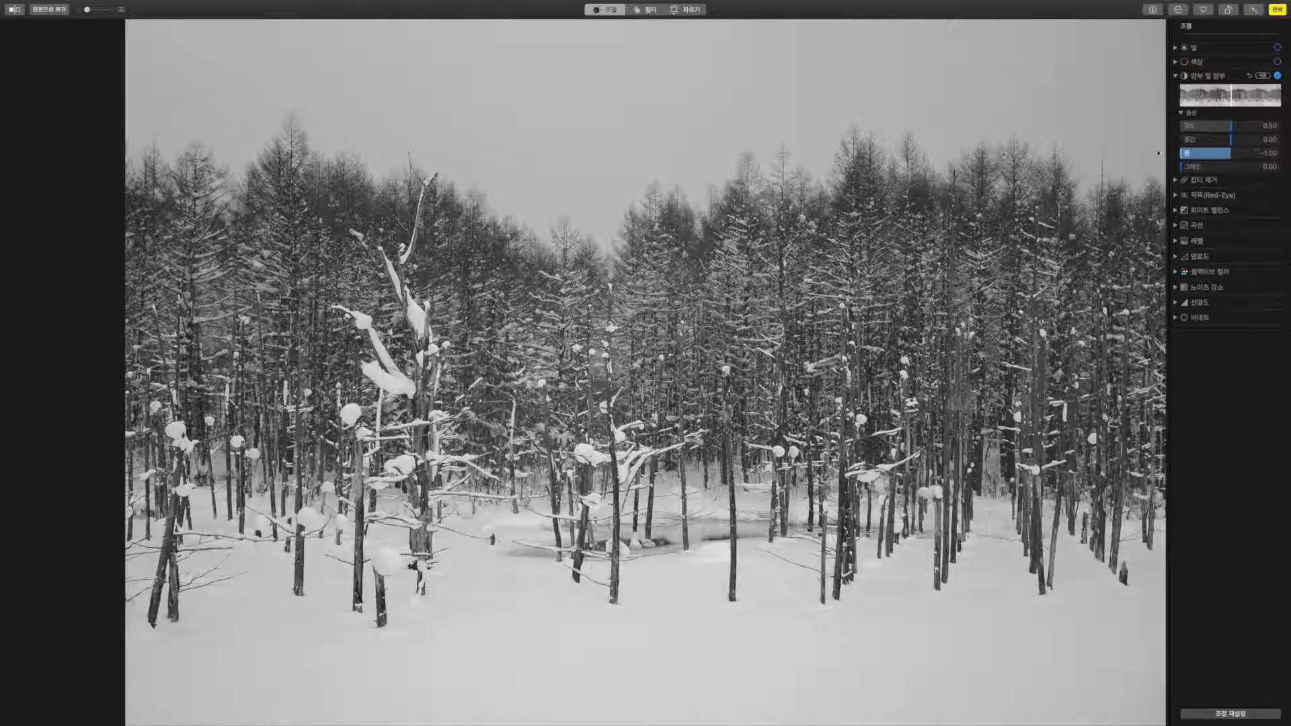
{"action": "left_click_drag", "start_coordinate": [1158, 153], "coordinate": [1288, 155]}
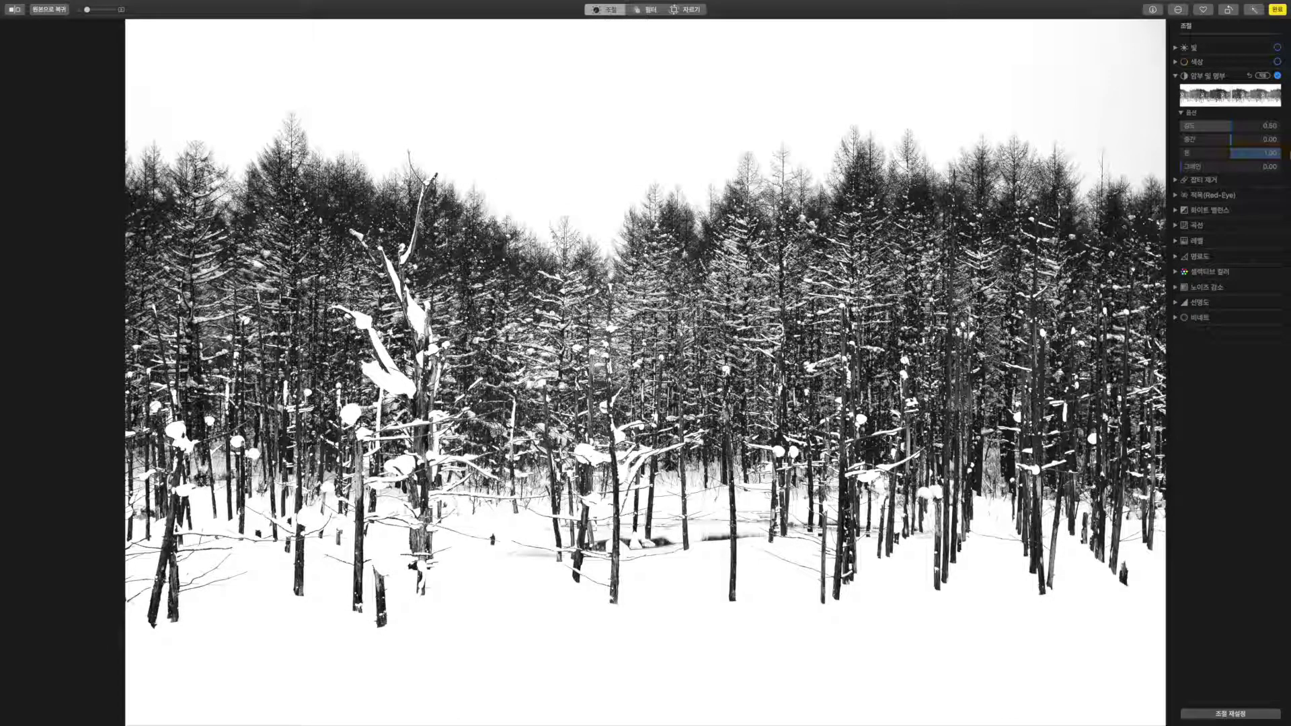
{"action": "left_click_drag", "start_coordinate": [1289, 155], "coordinate": [1177, 155]}
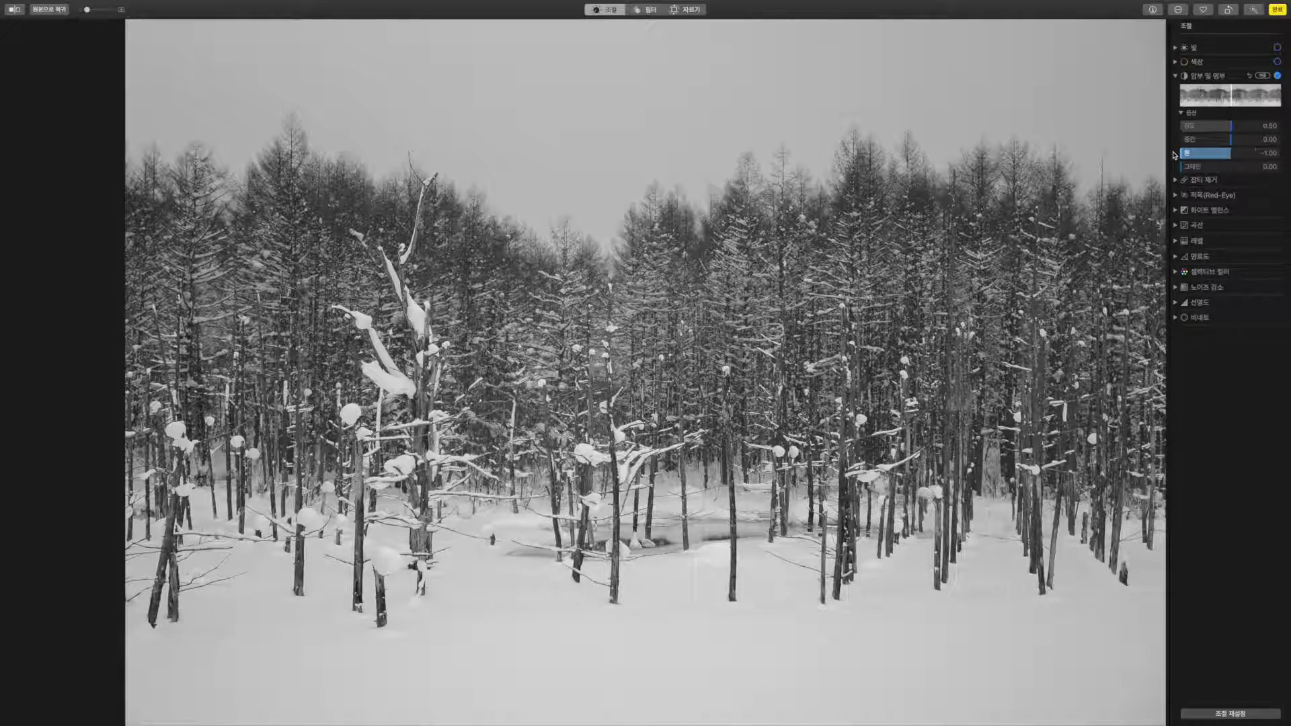
{"action": "double_click", "coordinate": [1174, 154]}
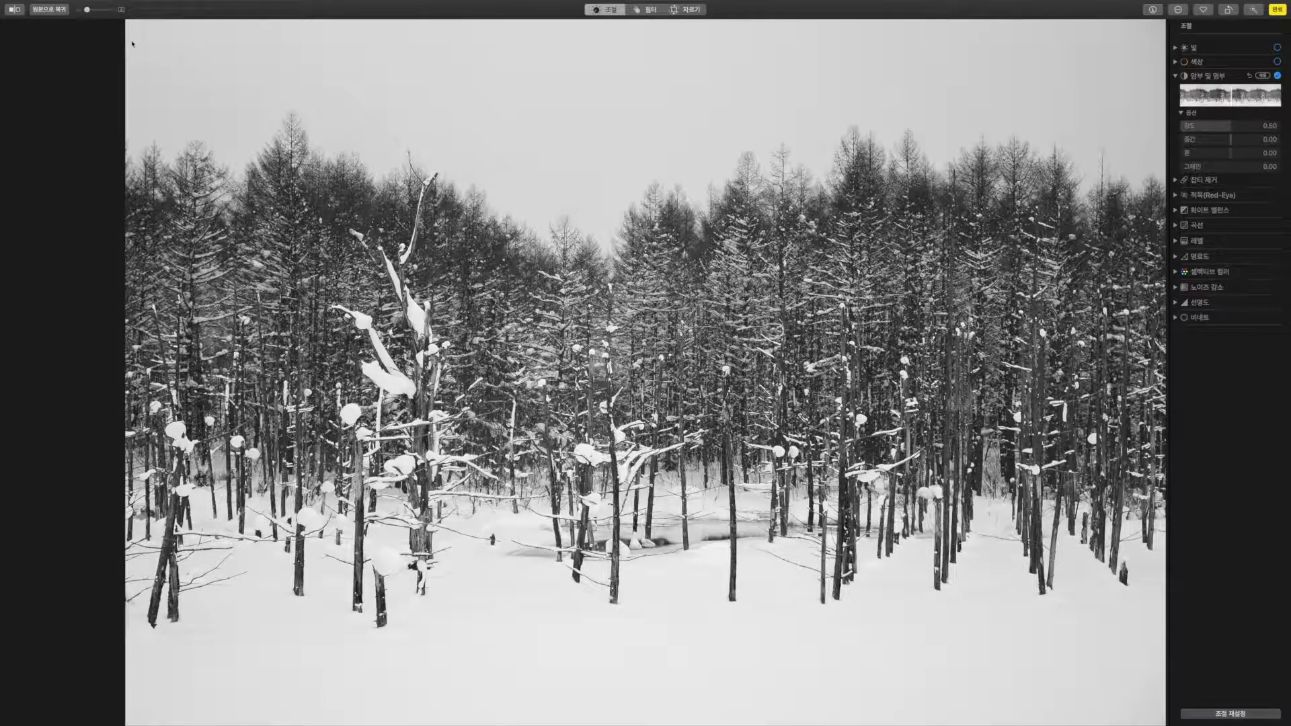
- Raise 그레인 to 1.00 while inspecting the sky up close, then reduce it to about 0.50
{"action": "left_click_drag", "start_coordinate": [87, 10], "coordinate": [118, 14]}
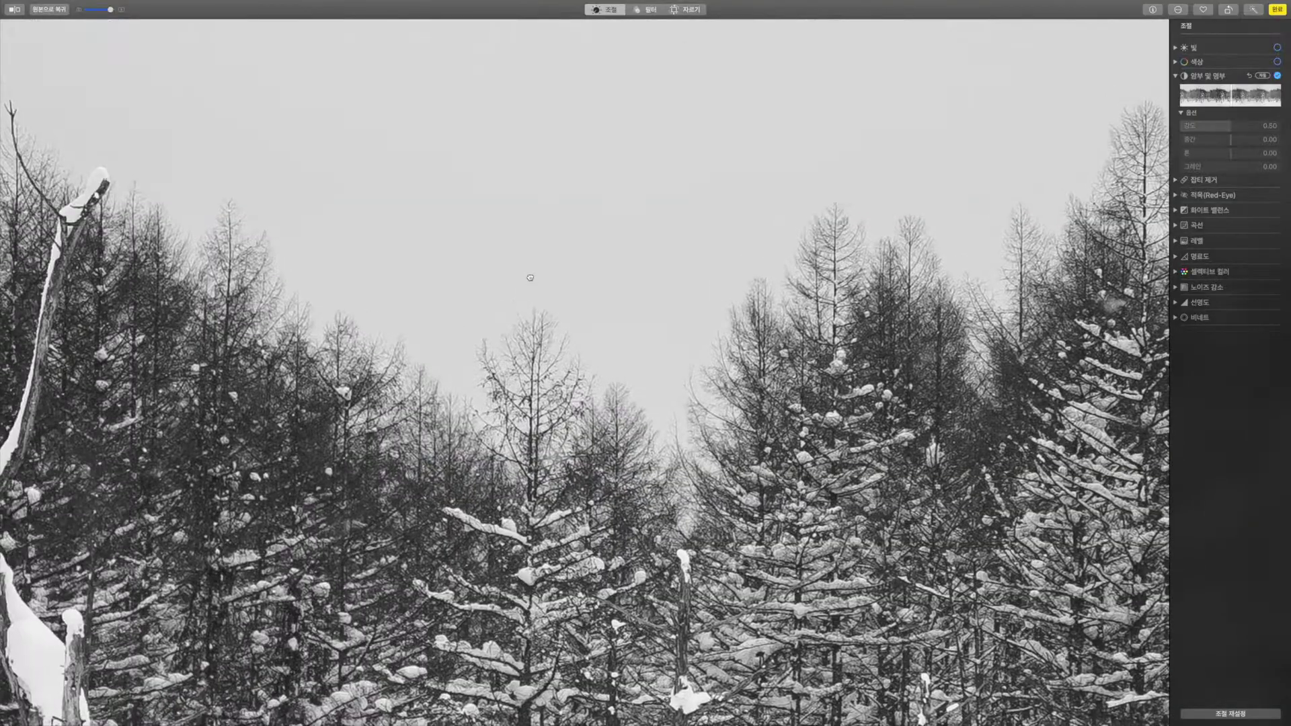
{"action": "left_click_drag", "start_coordinate": [527, 196], "coordinate": [528, 476]}
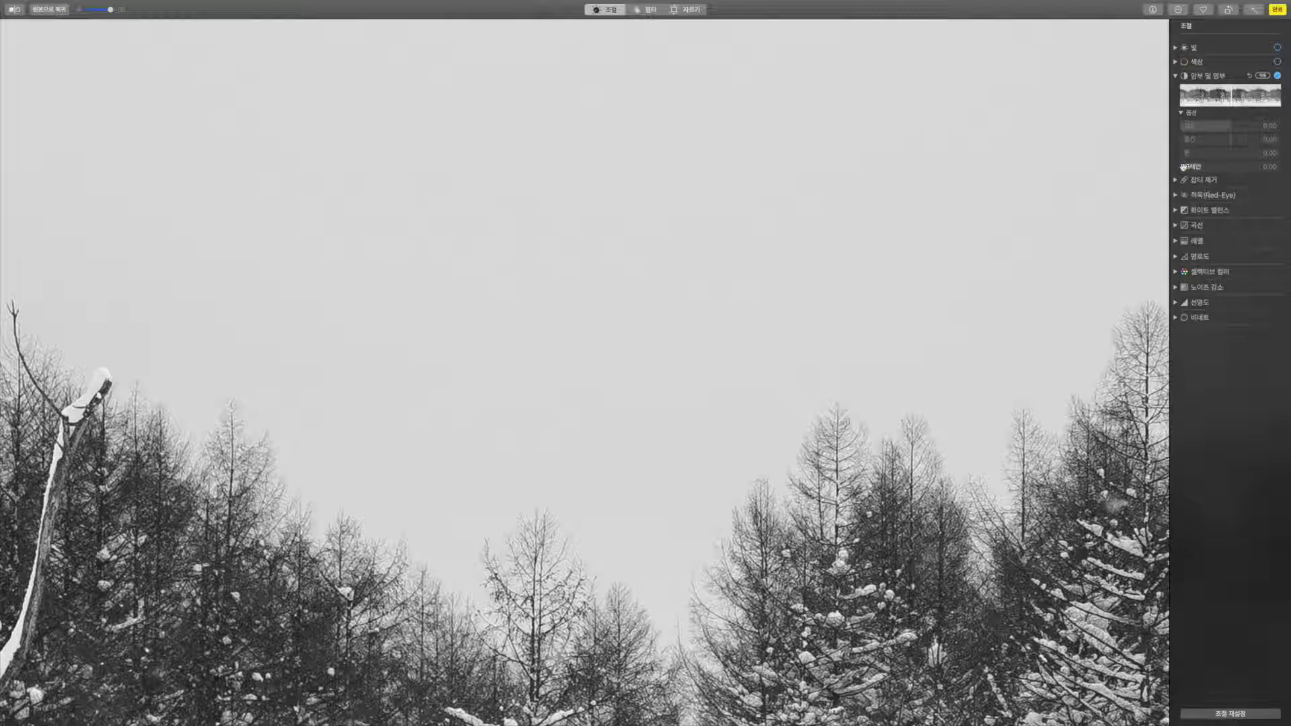
{"action": "left_click_drag", "start_coordinate": [1183, 167], "coordinate": [1281, 167]}
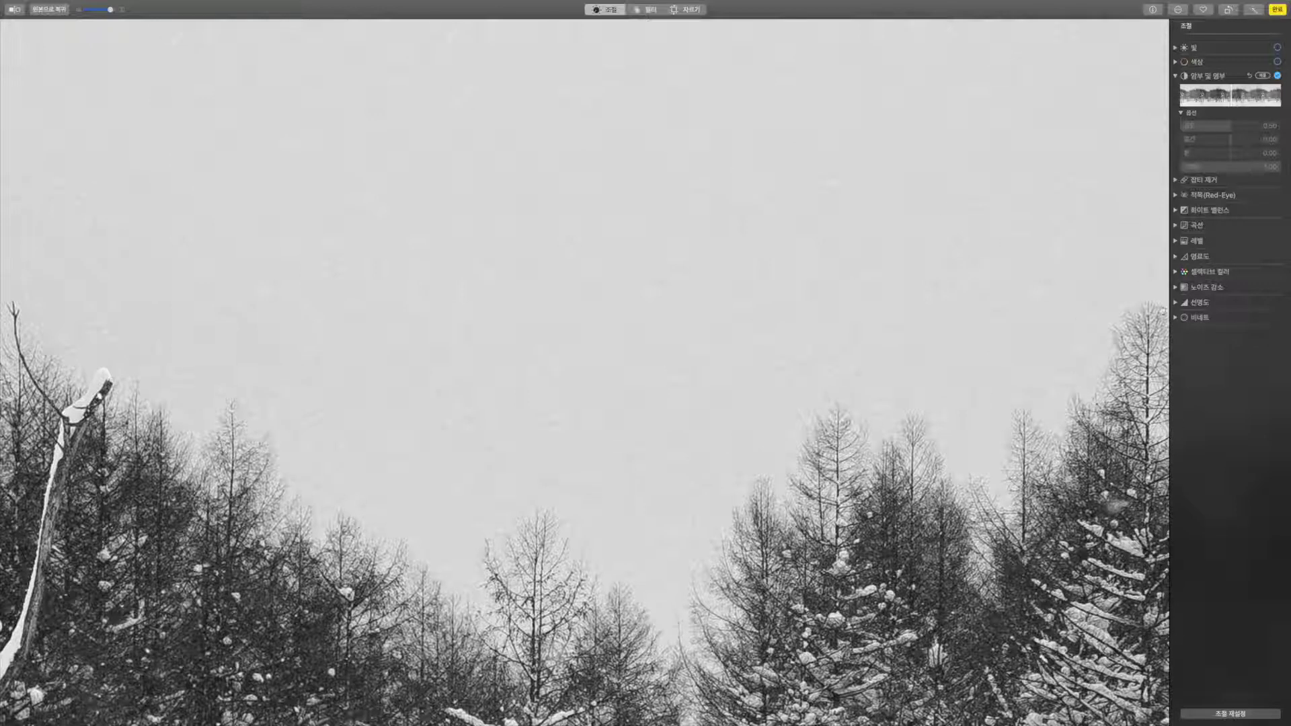
{"action": "left_click_drag", "start_coordinate": [111, 9], "coordinate": [81, 14]}
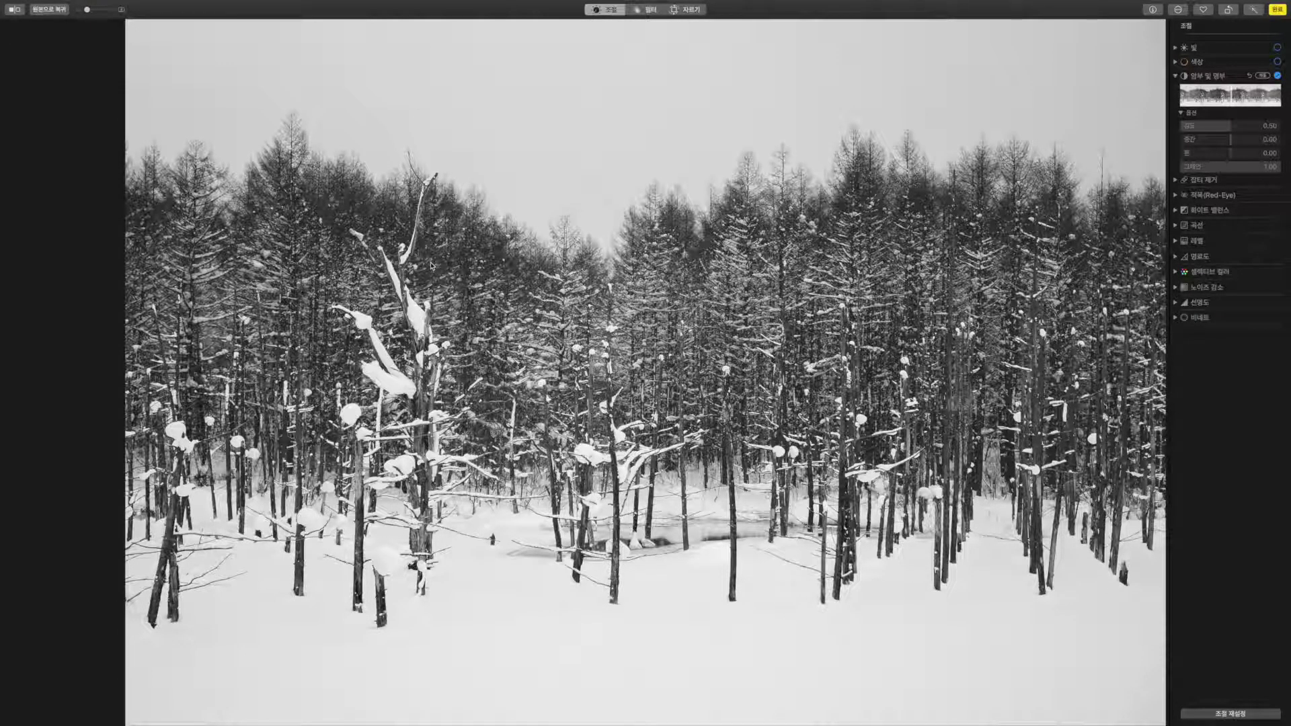
{"action": "left_click_drag", "start_coordinate": [1279, 168], "coordinate": [1233, 172]}
- Turn the 암부 및 명부 adjustment off and on again twice to compare the photo
{"action": "left_click", "coordinate": [1278, 76]}
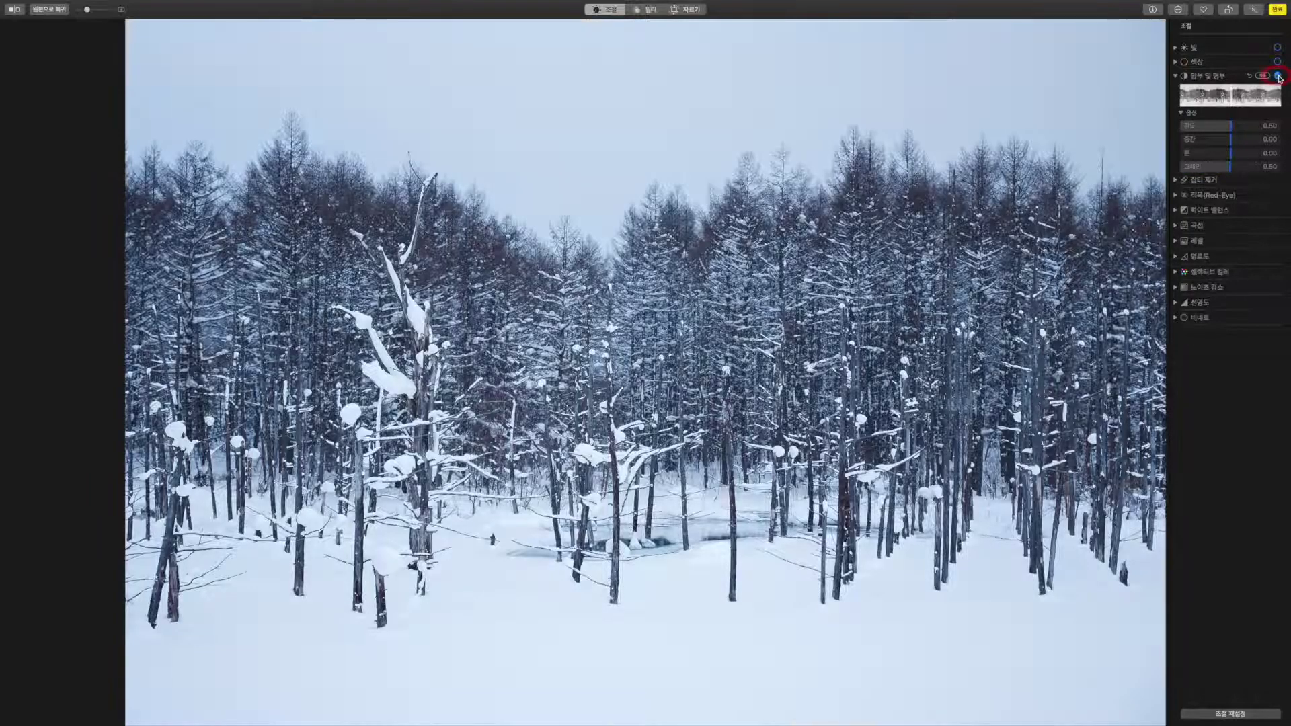
{"action": "left_click", "coordinate": [1278, 76]}
{"action": "left_click", "coordinate": [1277, 76]}
{"action": "left_click", "coordinate": [1278, 76]}
- Raise the 강도 of the 암부 및 명부 adjustment to about 0.76
{"action": "left_click", "coordinate": [1236, 129]}
{"action": "mouse_move", "coordinate": [1237, 130]}
{"action": "left_mouse_down"}
{"action": "mouse_move", "coordinate": [1249, 130]}
{"action": "mouse_move", "coordinate": [1220, 131]}
{"action": "mouse_move", "coordinate": [1257, 128]}
{"action": "left_mouse_up"}
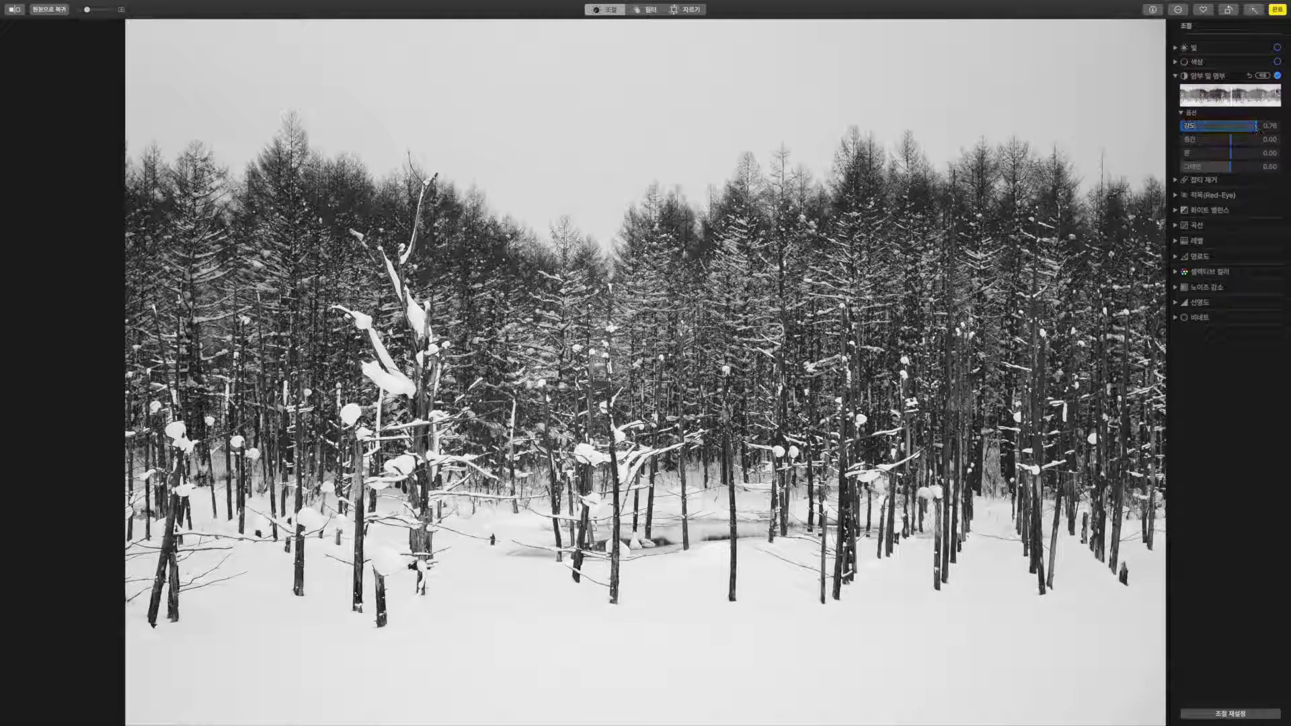
- Turn off the 암부 및 명부 adjustment, collapse it, and expand the 잡티 제거 adjustment
{"action": "left_click", "coordinate": [1277, 76]}
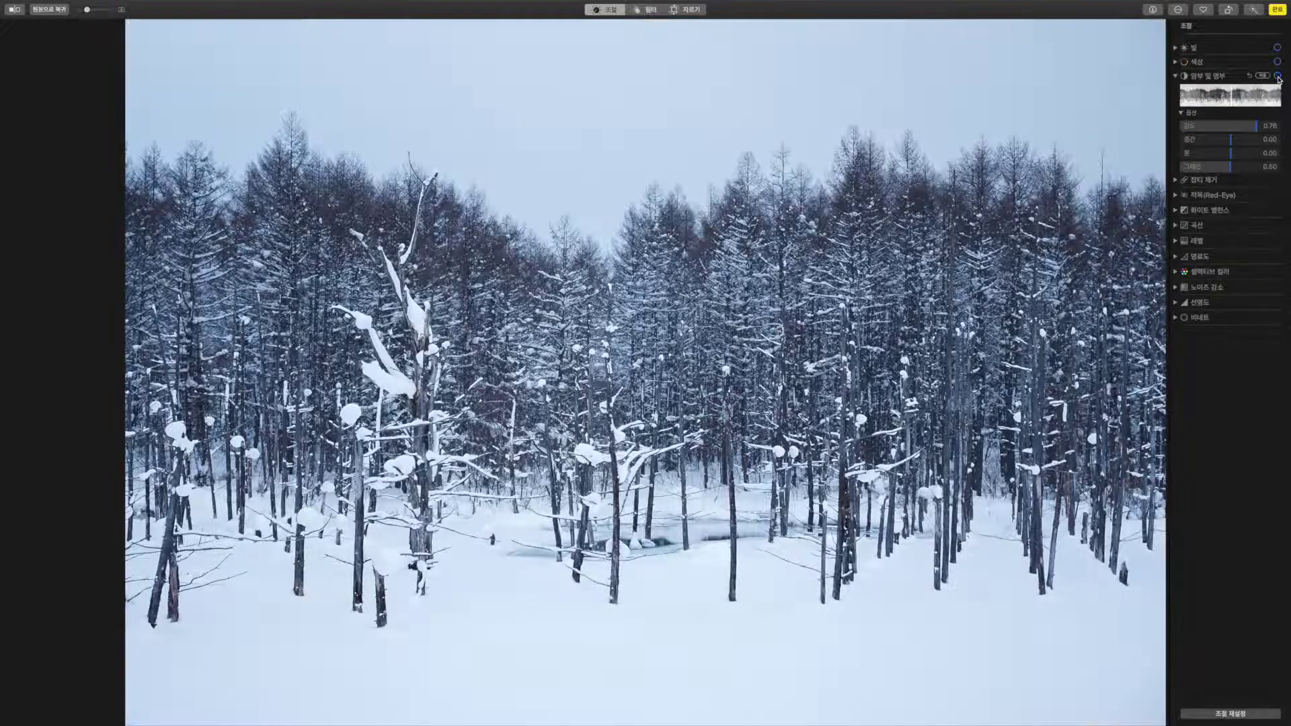
{"action": "left_click", "coordinate": [1176, 75]}
{"action": "left_click", "coordinate": [1204, 90]}
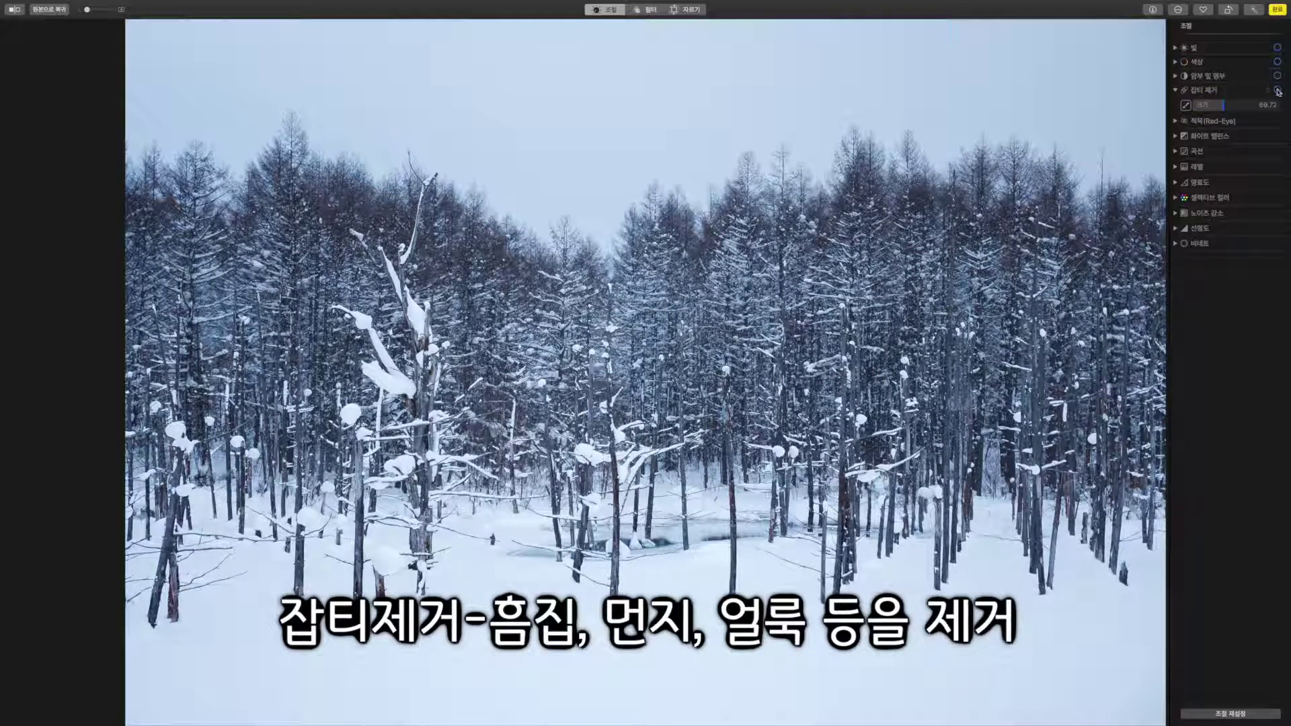
{"action": "left_click", "coordinate": [1278, 90]}
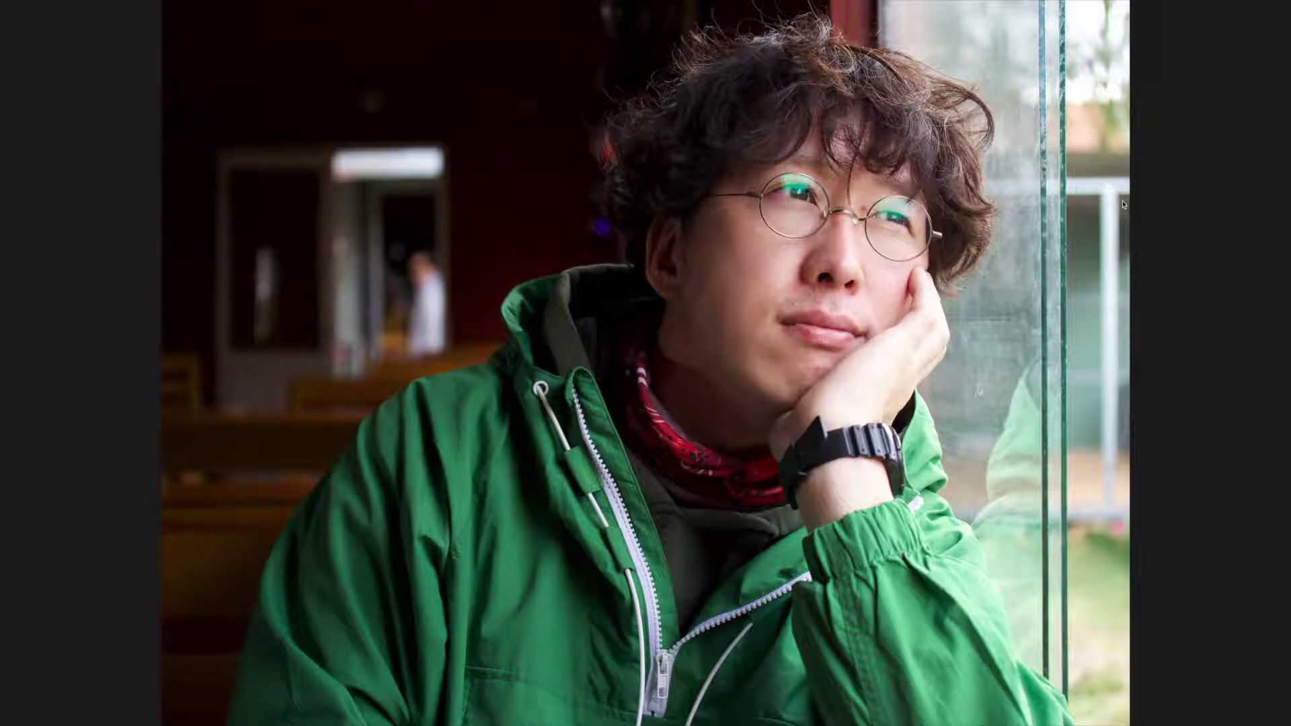
- Open the green-jacket portrait for editing, reduce the 잡티 제거 brush size and try a stroke on the jaw
{"action": "mouse_move", "coordinate": [1110, 3]}
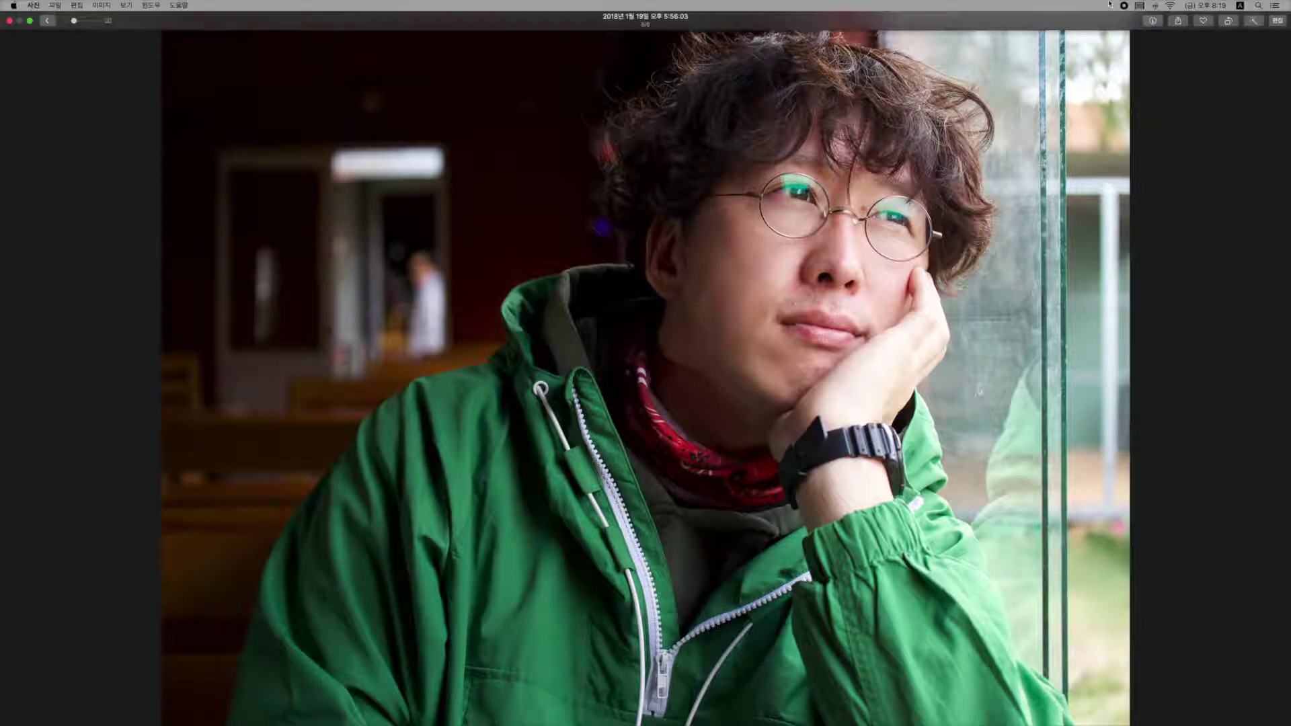
{"action": "left_click", "coordinate": [1276, 21]}
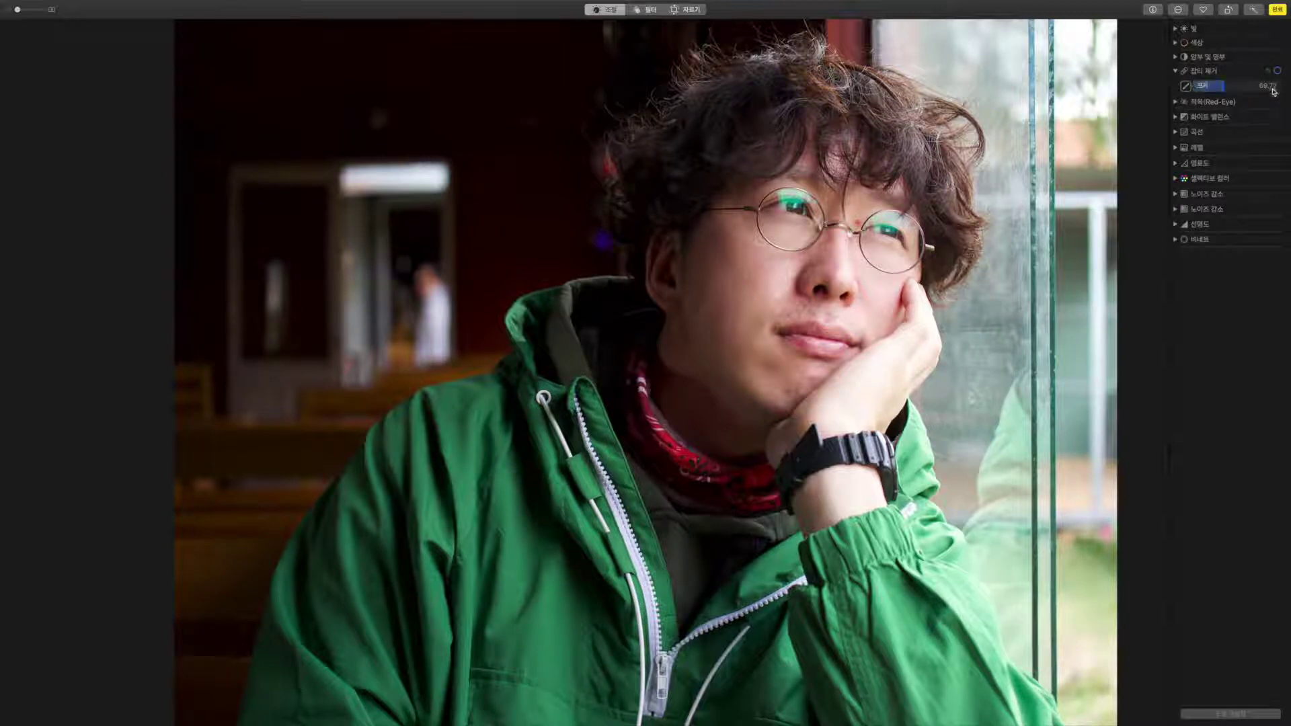
{"action": "left_click_drag", "start_coordinate": [1257, 88], "coordinate": [1207, 86]}
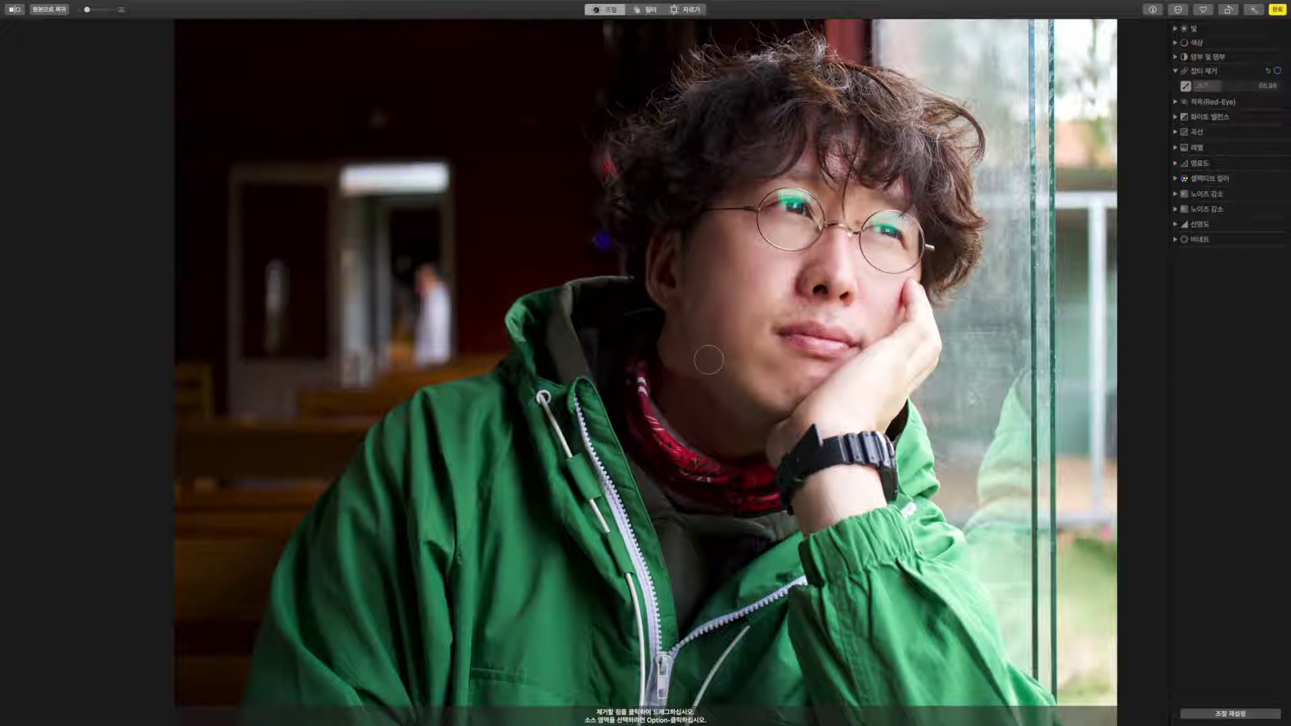
{"action": "left_click_drag", "start_coordinate": [708, 360], "coordinate": [719, 374]}
- With a smaller 잡티 제거 brush, retouch the stubble above the corner of the mouth
{"action": "left_click", "coordinate": [104, 10]}
{"action": "left_click_drag", "start_coordinate": [105, 10], "coordinate": [108, 10]}
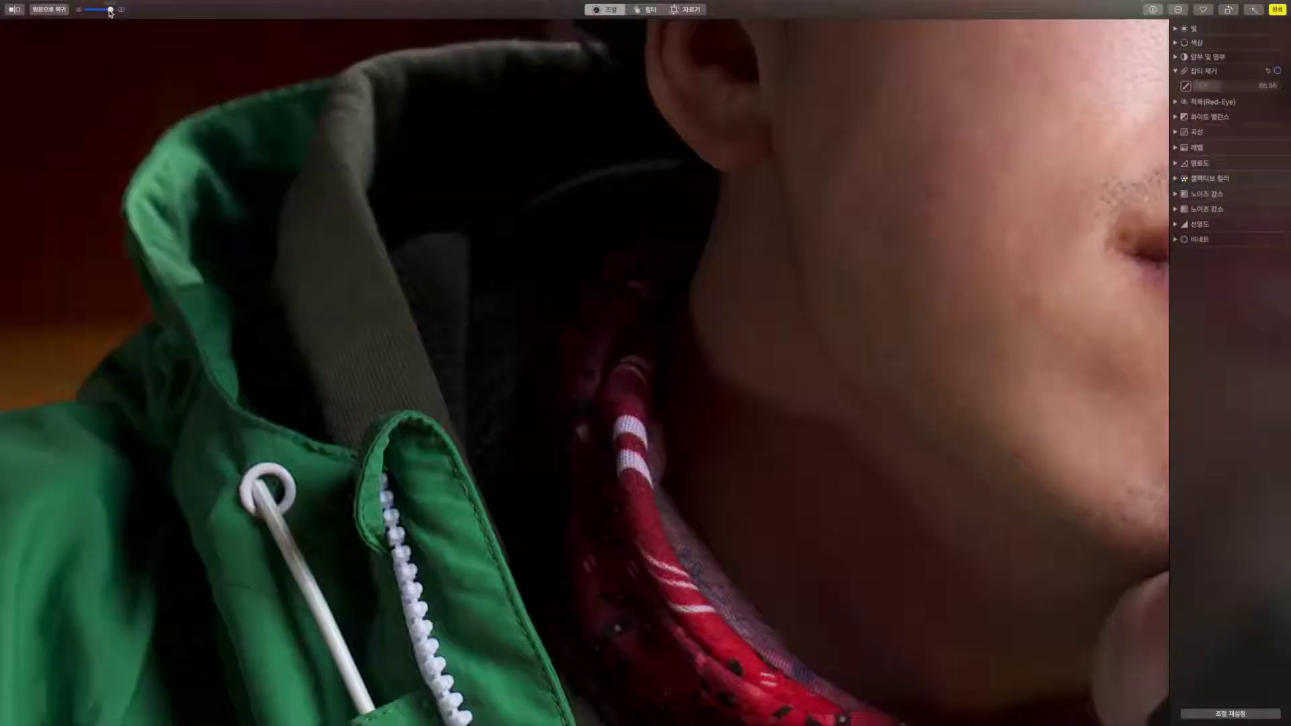
{"action": "scroll", "coordinate": [388, 195], "scroll_direction": "right", "scroll_amount": 8}
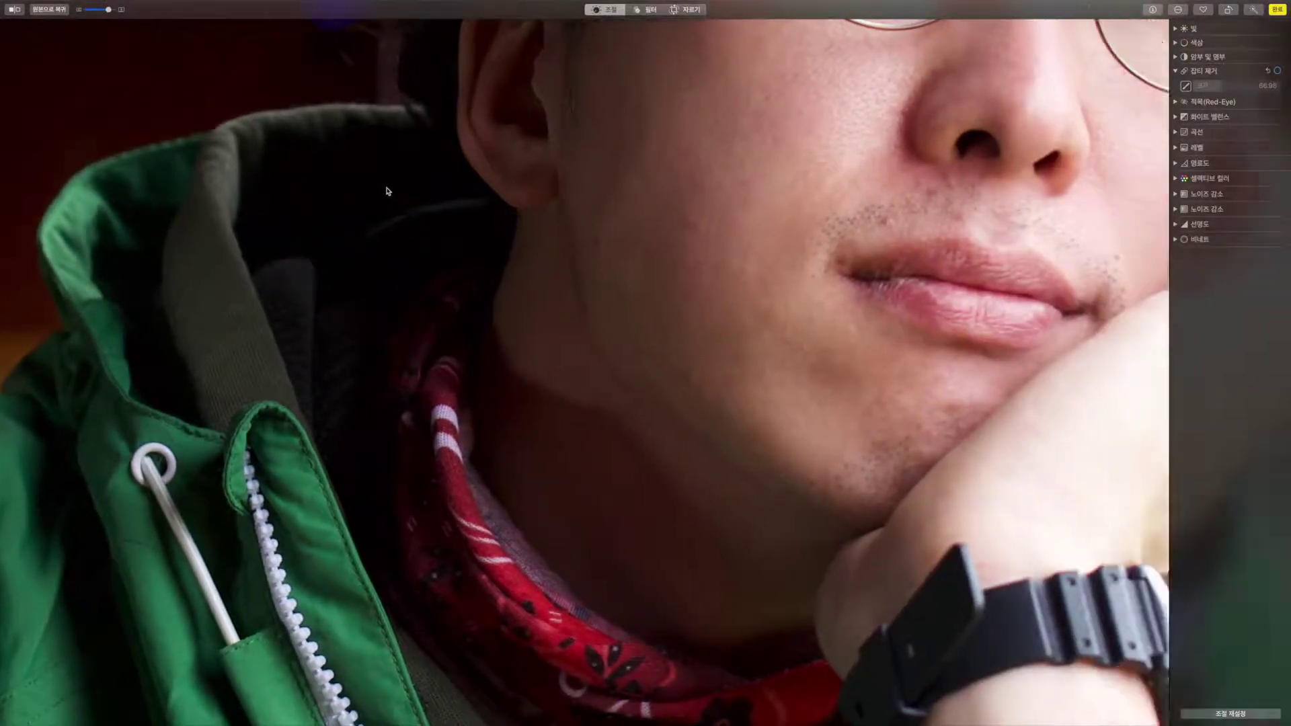
{"action": "scroll", "coordinate": [387, 201], "scroll_direction": "up", "scroll_amount": 3}
{"action": "scroll", "coordinate": [388, 205], "scroll_direction": "up", "scroll_amount": 3}
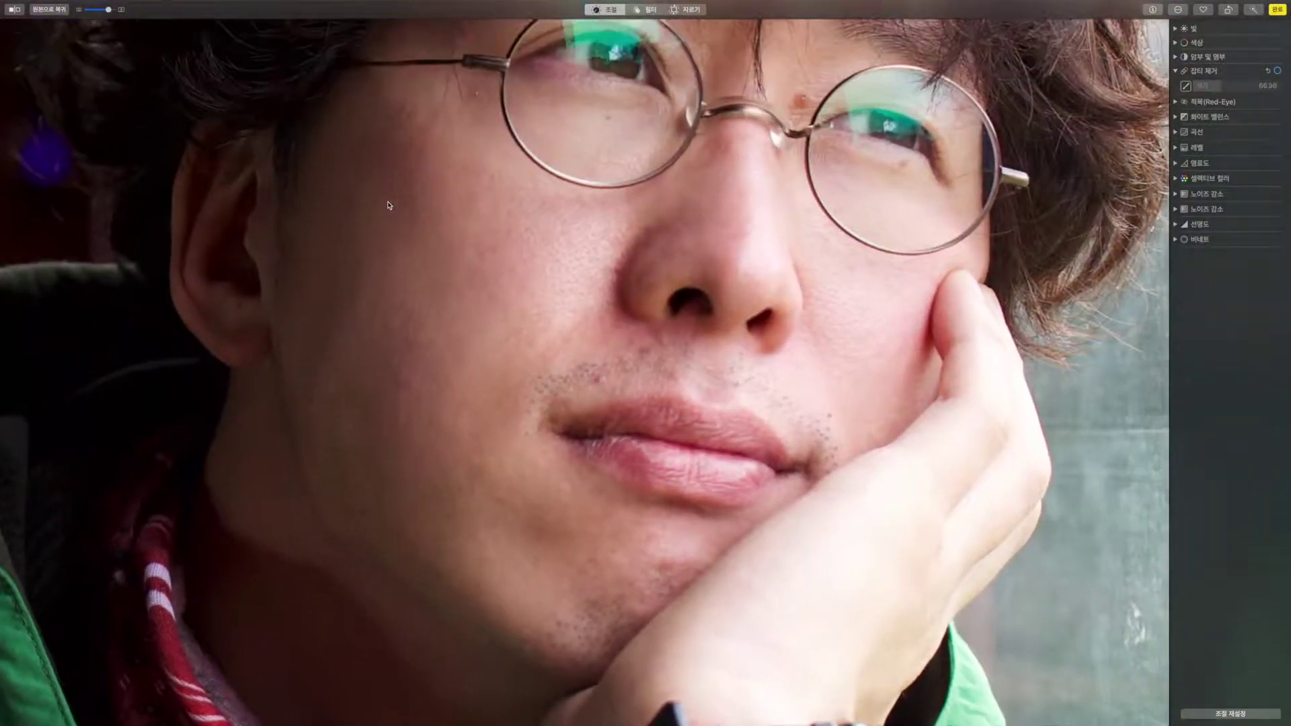
{"action": "left_click", "coordinate": [1217, 83]}
{"action": "left_click_drag", "start_coordinate": [1217, 82], "coordinate": [1208, 83]}
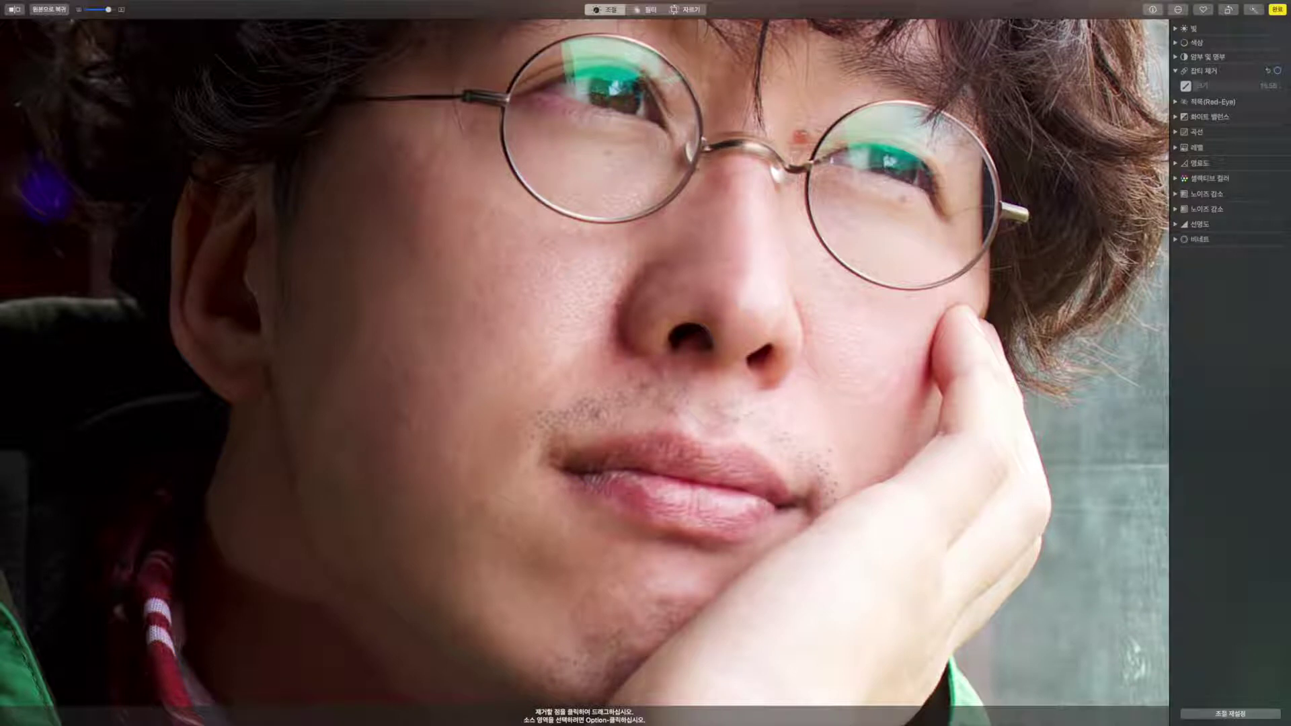
{"action": "left_click", "coordinate": [597, 413]}
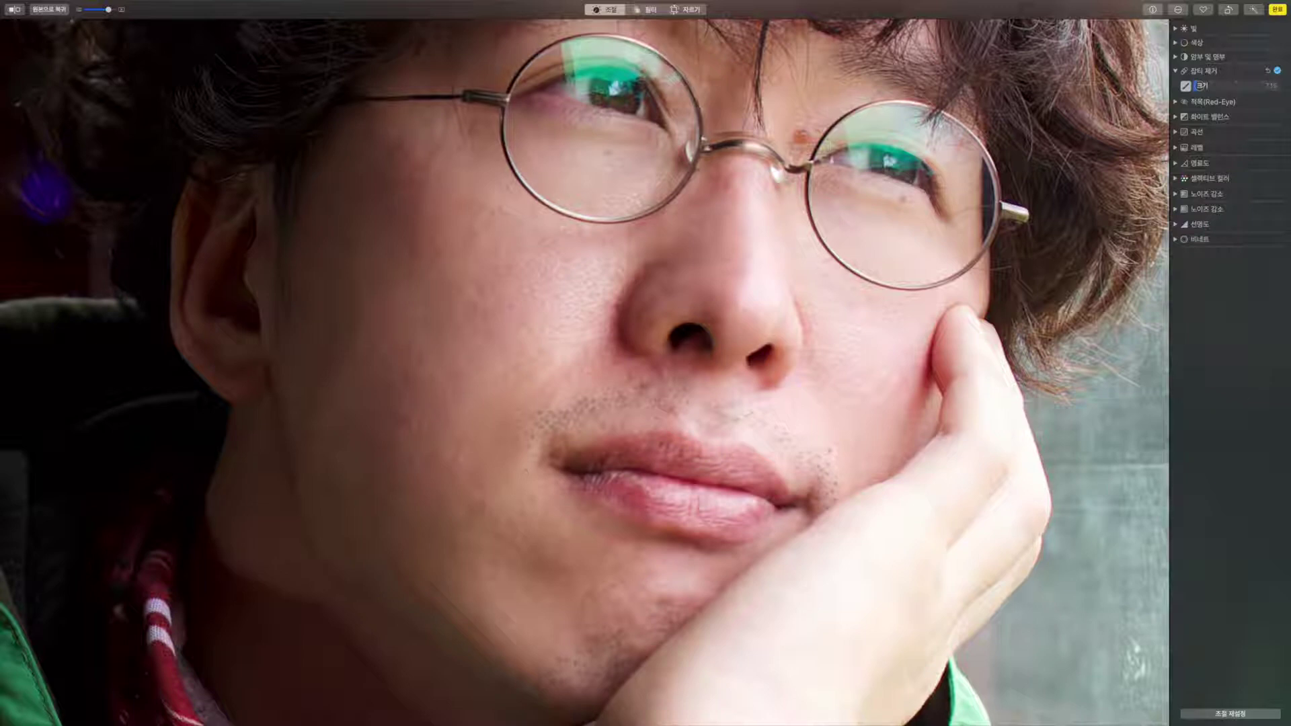
- Adjust the 잡티 제거 brush size and remove the spot just below the temple arm of the glasses
{"action": "scroll", "coordinate": [1197, 85], "scroll_direction": "down", "scroll_amount": 1}
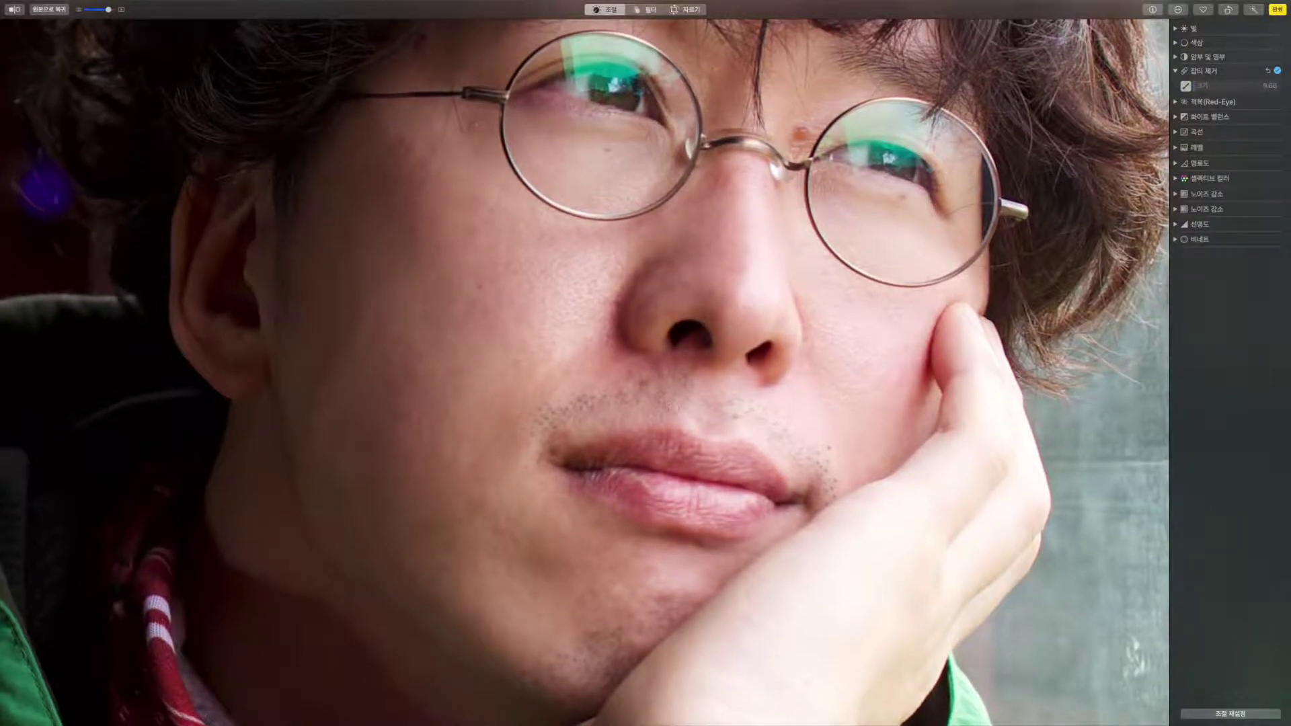
{"action": "scroll", "coordinate": [926, 418], "scroll_direction": "down", "scroll_amount": 2}
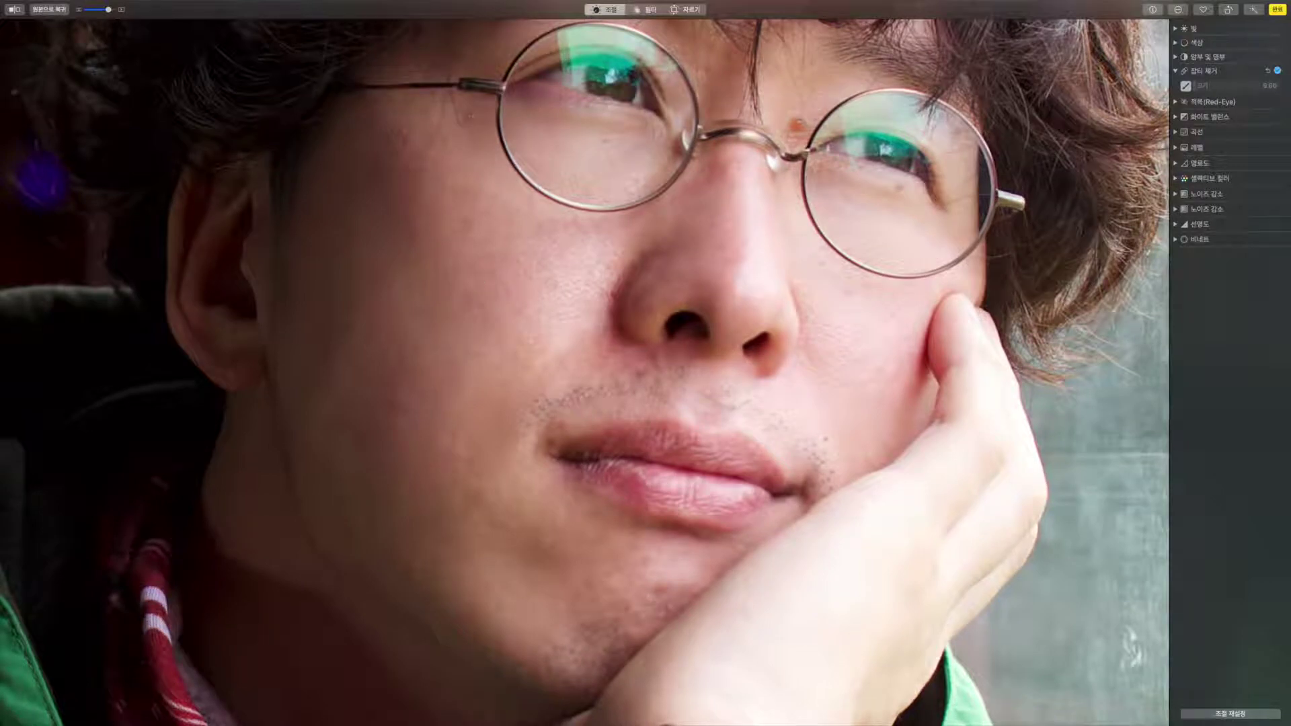
{"action": "scroll", "coordinate": [382, 125], "scroll_direction": "up", "scroll_amount": 4}
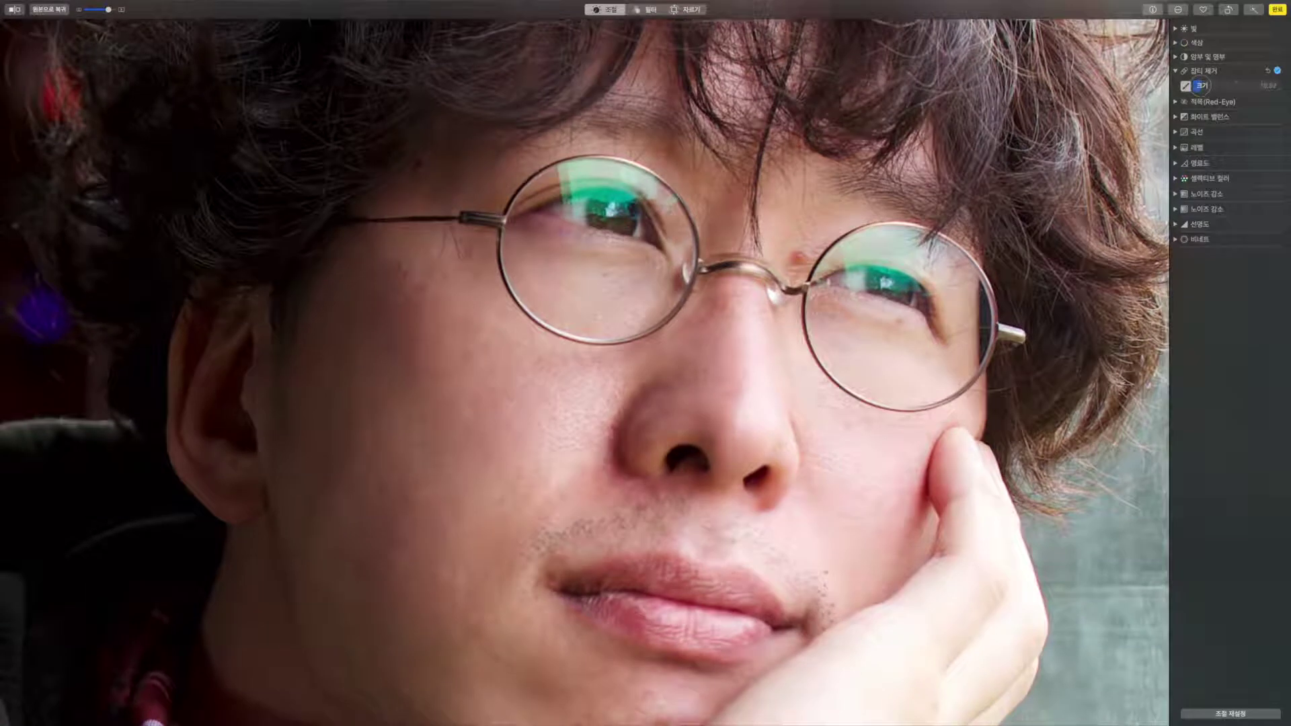
{"action": "left_click_drag", "start_coordinate": [1202, 86], "coordinate": [1200, 87]}
{"action": "left_click", "coordinate": [471, 250]}
- Remove the blemish above the bridge of the glasses with the 잡티 제거 brush and return to the full-photo view
{"action": "scroll", "coordinate": [828, 286], "scroll_direction": "down", "scroll_amount": 5}
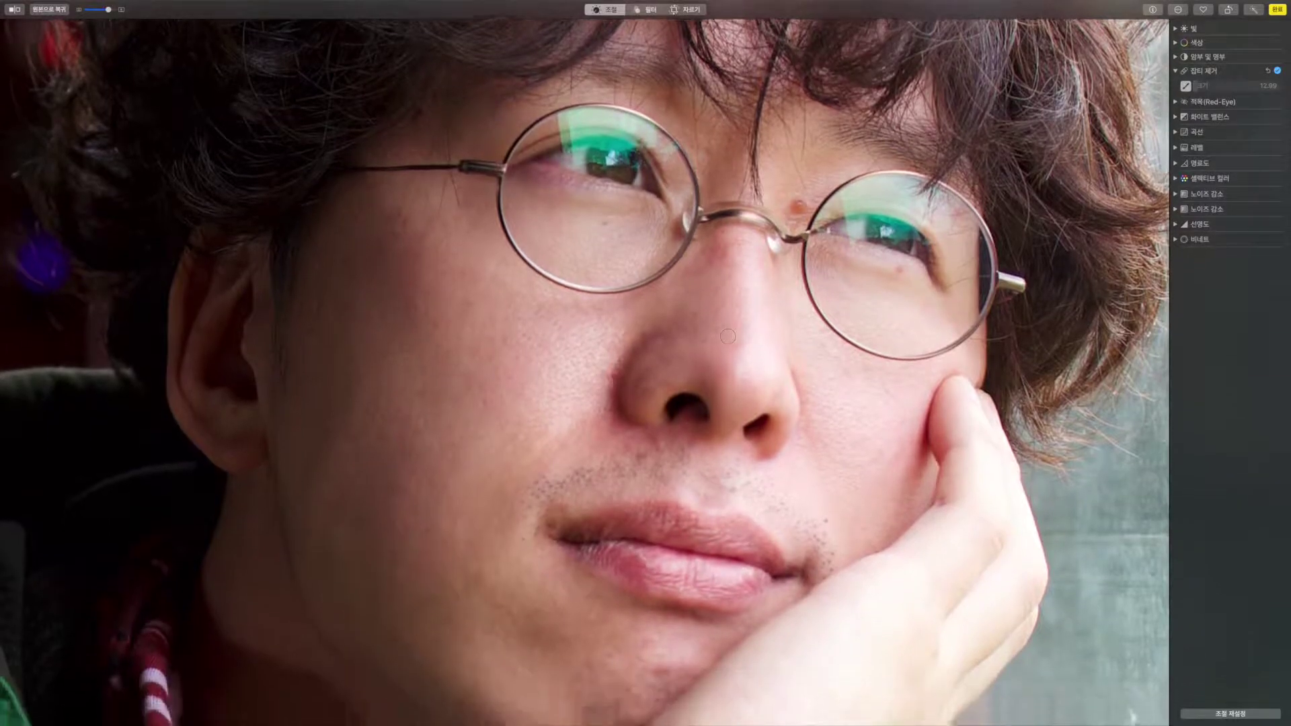
{"action": "scroll", "coordinate": [728, 336], "scroll_direction": "down", "scroll_amount": 10}
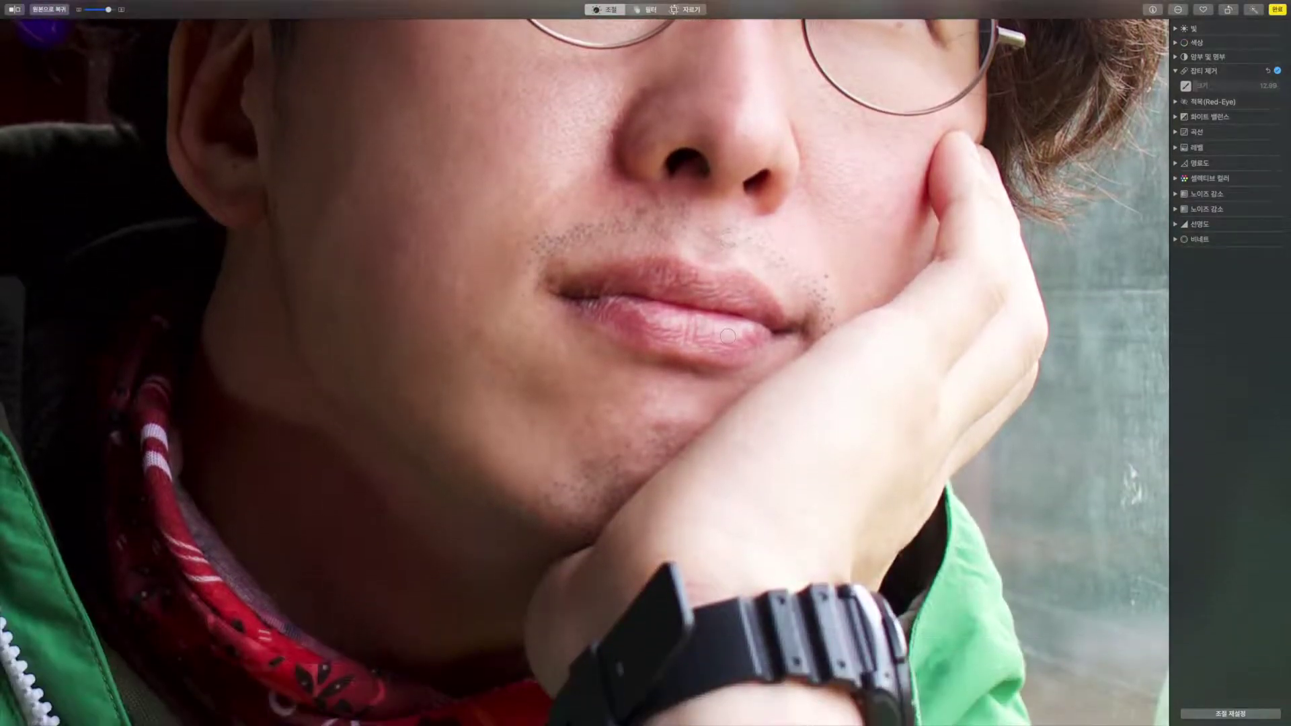
{"action": "scroll", "coordinate": [727, 336], "scroll_direction": "up", "scroll_amount": 10}
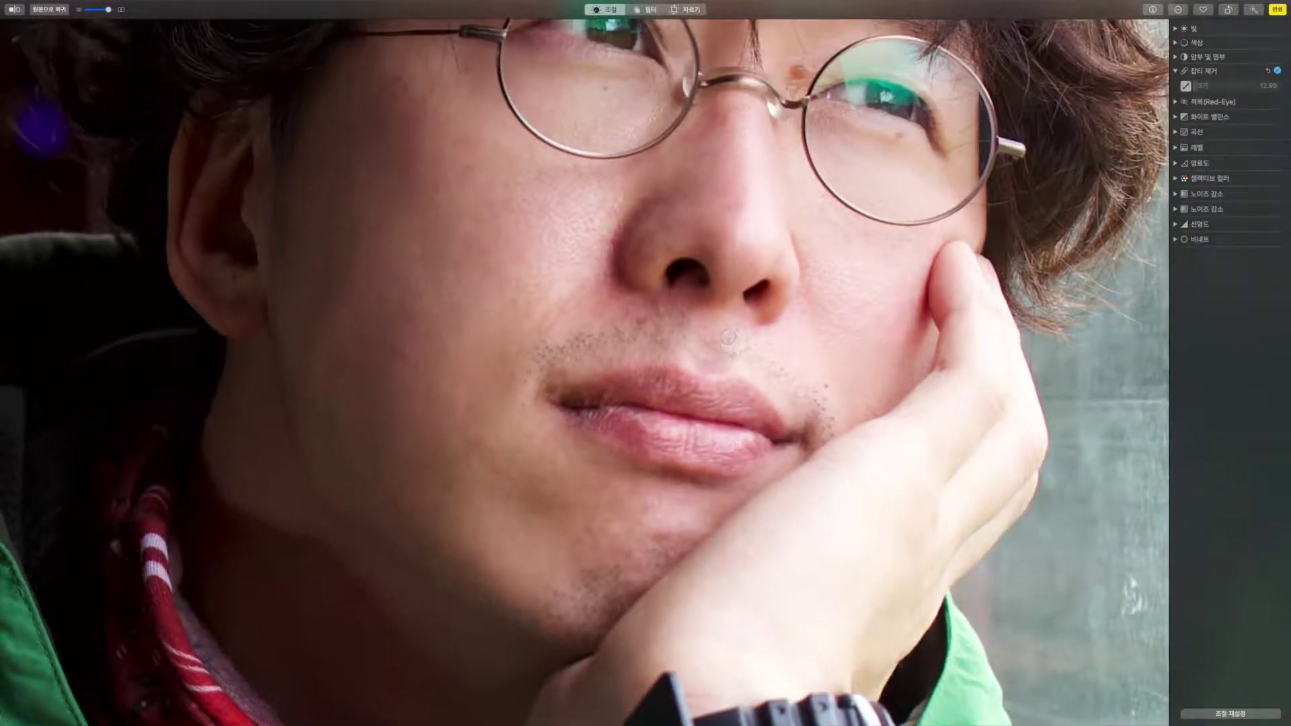
{"action": "scroll", "coordinate": [728, 336], "scroll_direction": "up", "scroll_amount": 2}
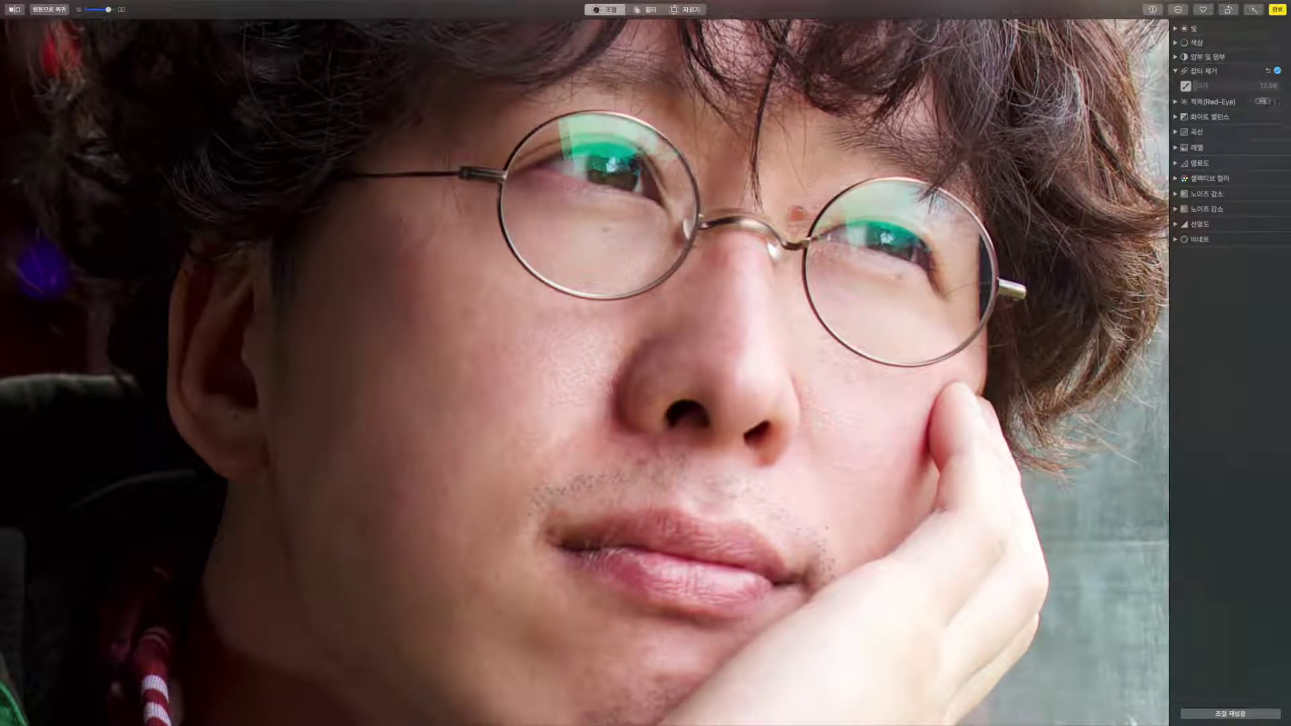
{"action": "left_click_drag", "start_coordinate": [1196, 85], "coordinate": [1196, 85]}
{"action": "left_click", "coordinate": [798, 213]}
{"action": "left_click_drag", "start_coordinate": [111, 14], "coordinate": [79, 14]}
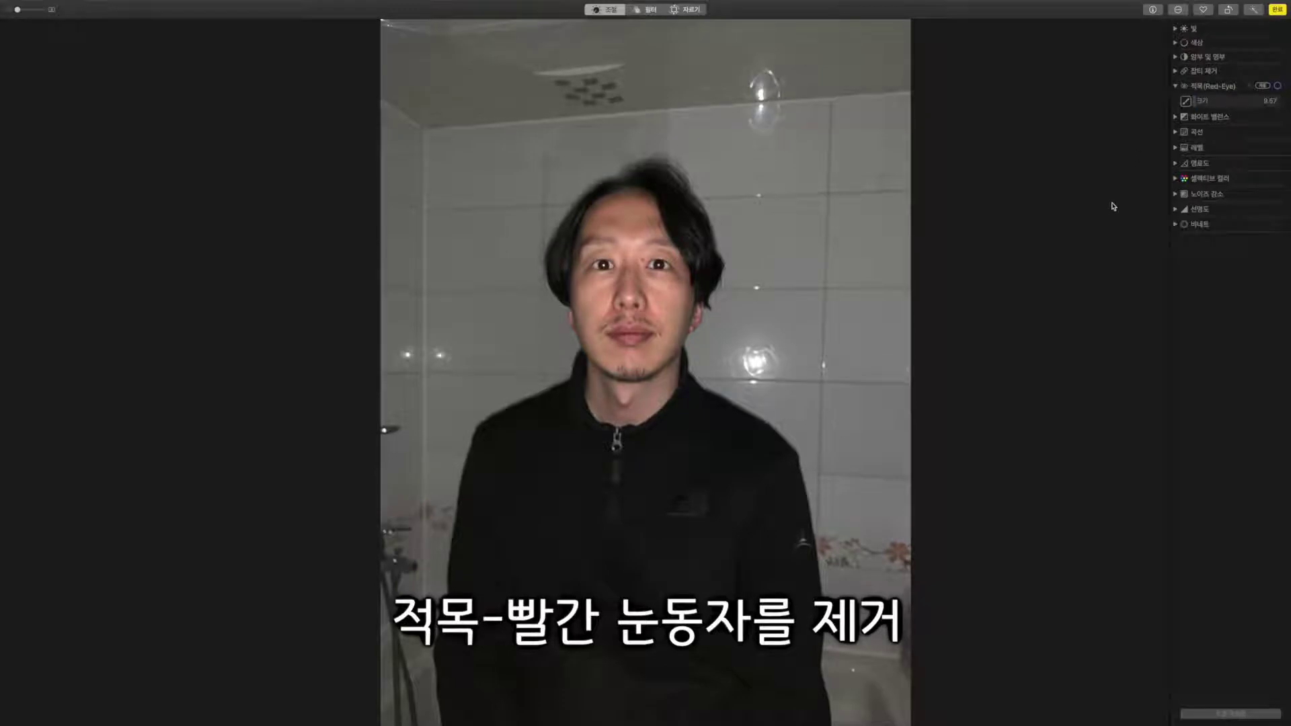
- Examine the eyes up close in the bathroom portrait for the 적목 (Red-Eye) correction
{"action": "left_click", "coordinate": [630, 282]}
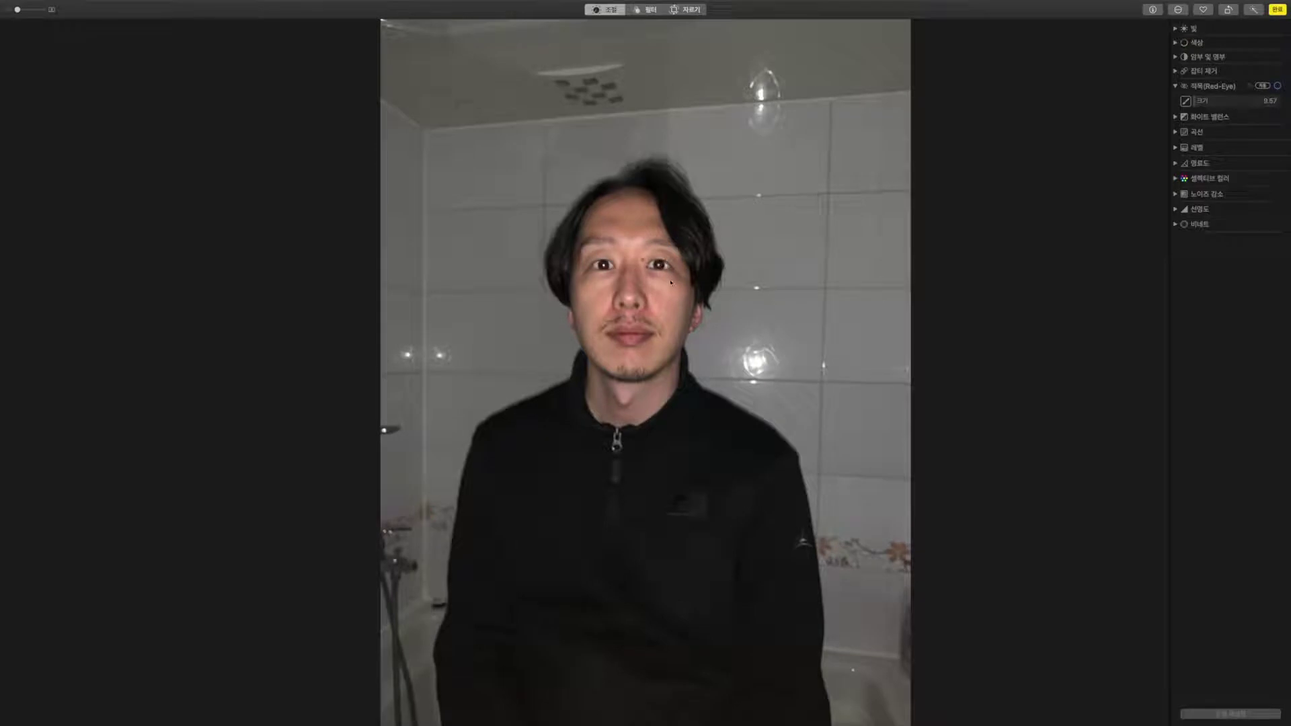
{"action": "left_click", "coordinate": [591, 259]}
{"action": "left_click", "coordinate": [32, 9]}
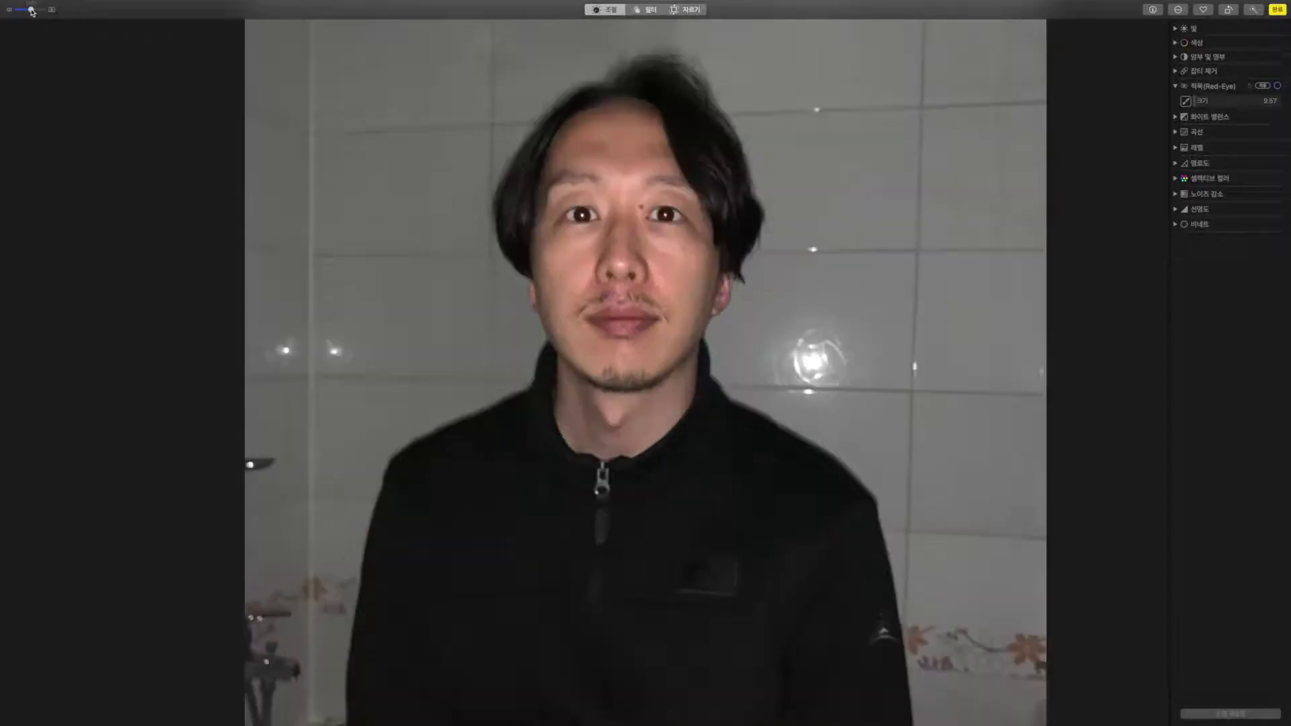
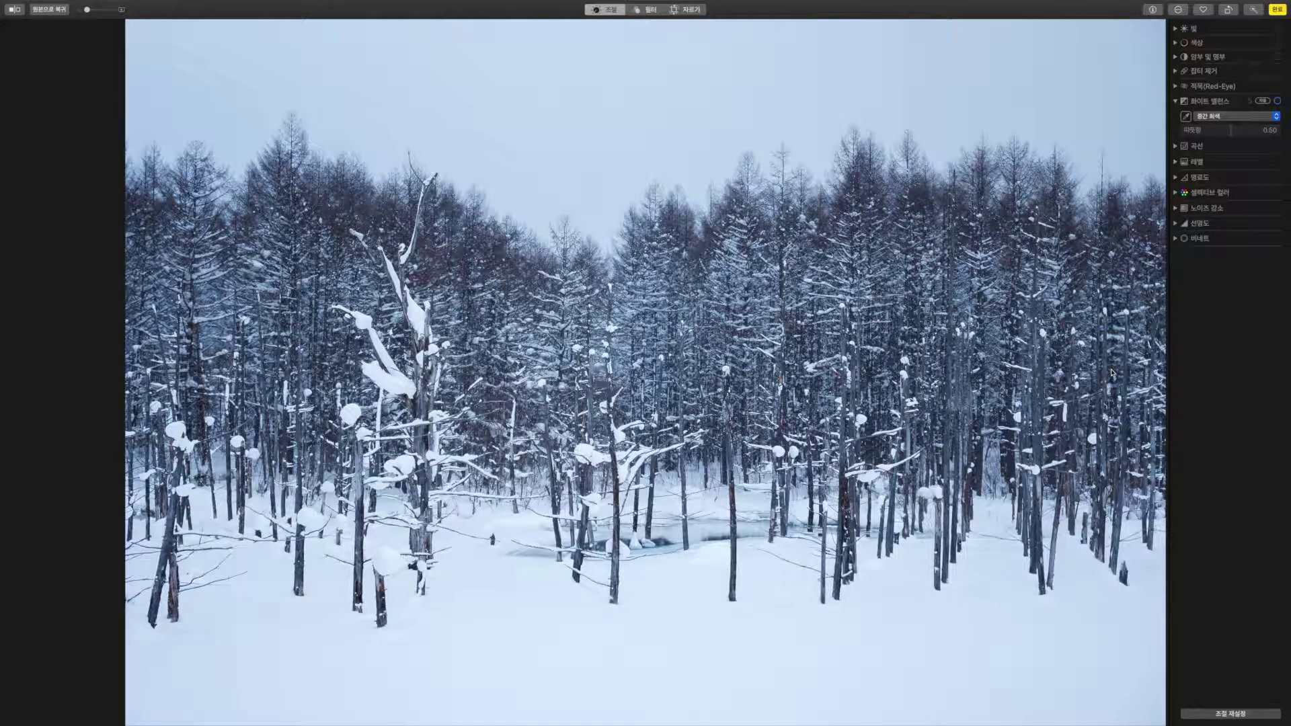
- Set the forest photo's white balance by sampling 중간 회색 from the snow, and compare it with the original
{"action": "left_click", "coordinate": [1187, 118]}
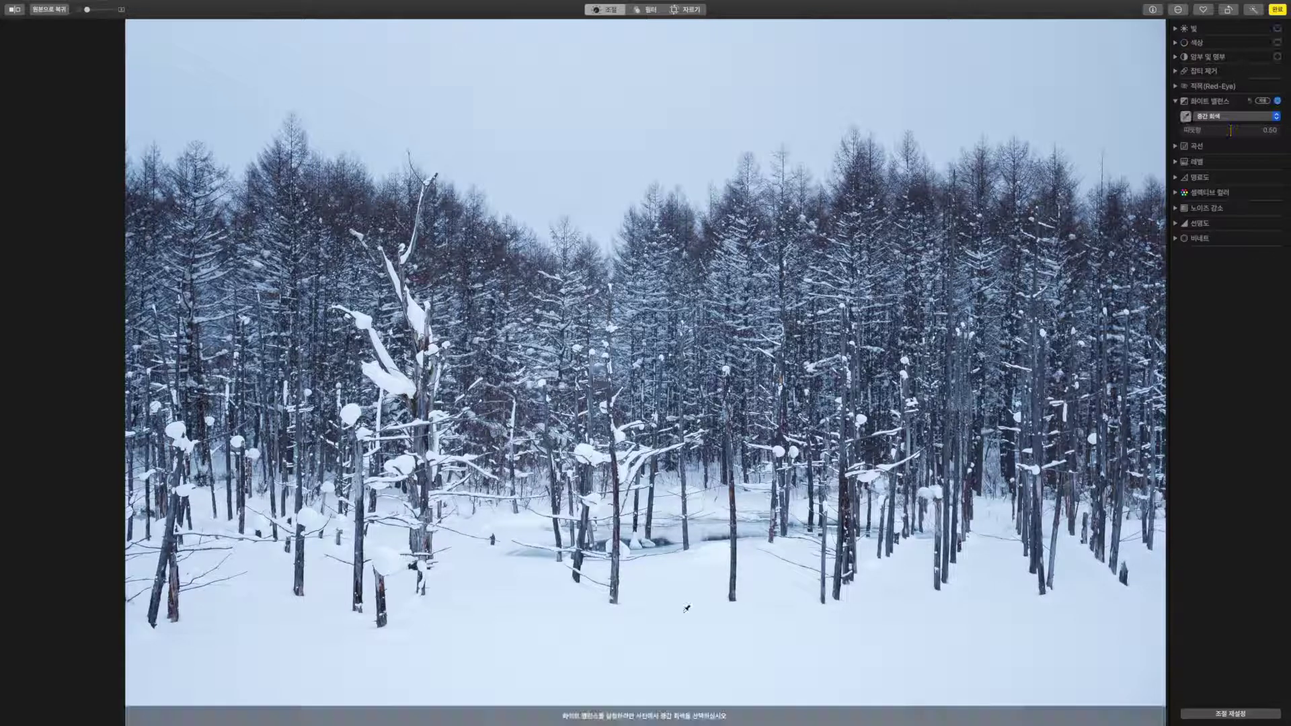
{"action": "left_click", "coordinate": [682, 614]}
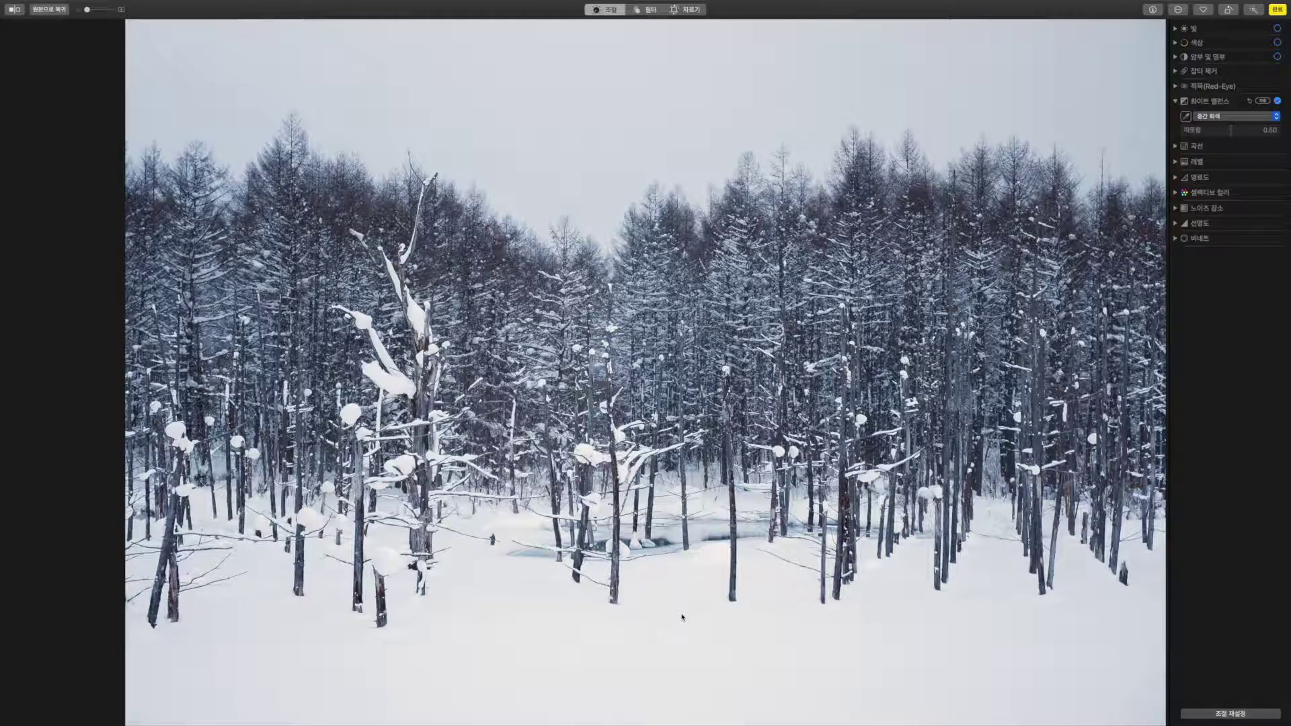
{"action": "left_click", "coordinate": [18, 15]}
{"action": "left_click", "coordinate": [18, 15]}
- Keep the white balance mode at 중간 회색 and sample another patch of the foreground snow
{"action": "left_click", "coordinate": [1219, 118]}
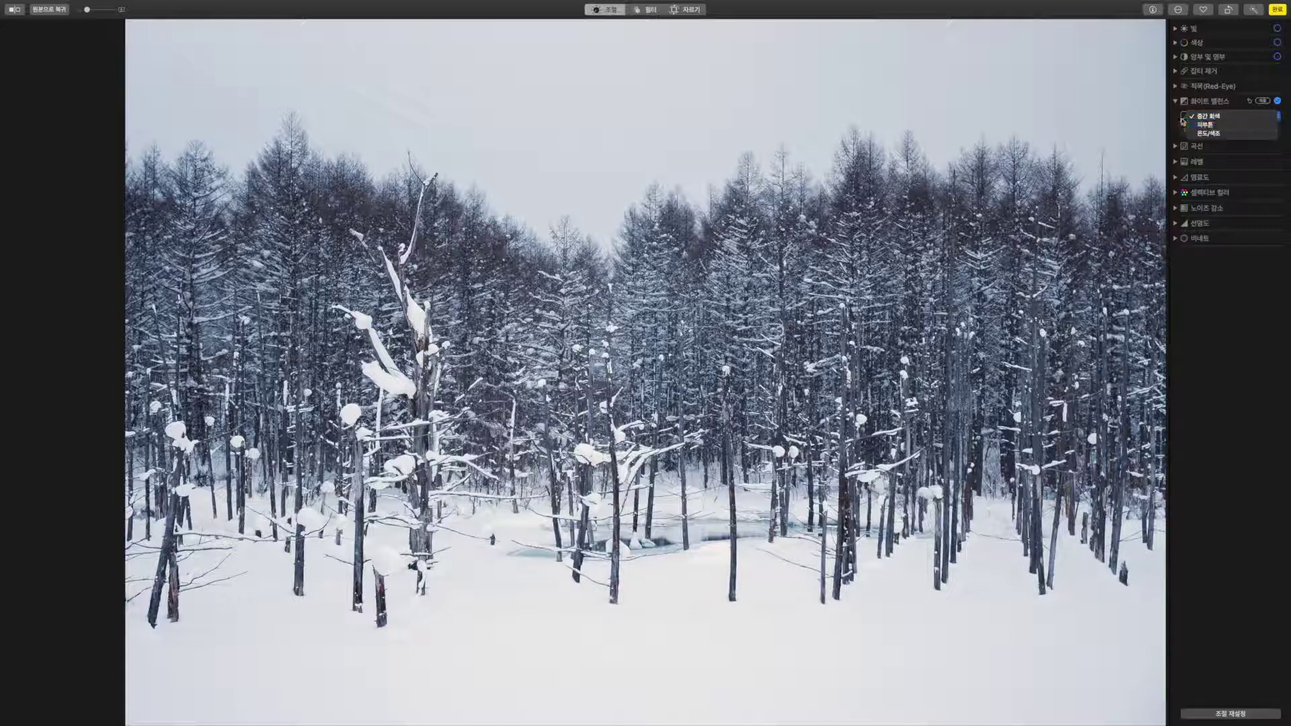
{"action": "left_click", "coordinate": [1186, 119]}
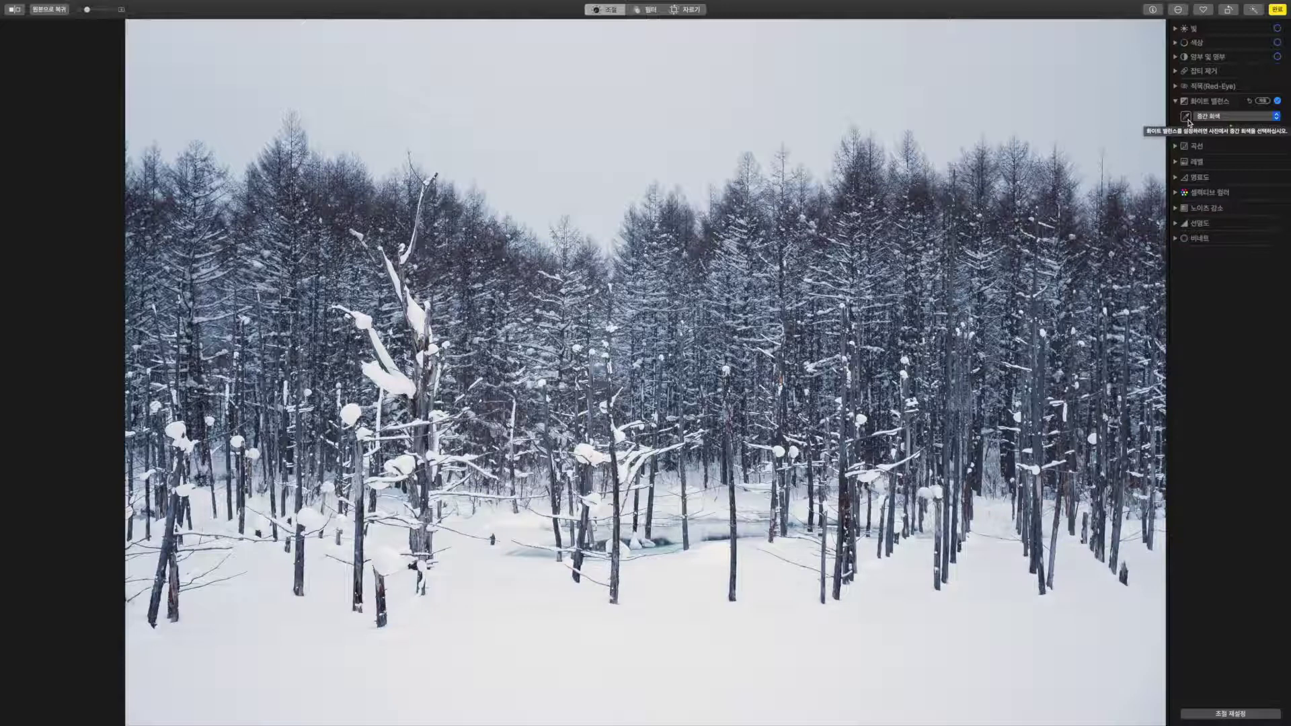
{"action": "left_click", "coordinate": [1187, 120]}
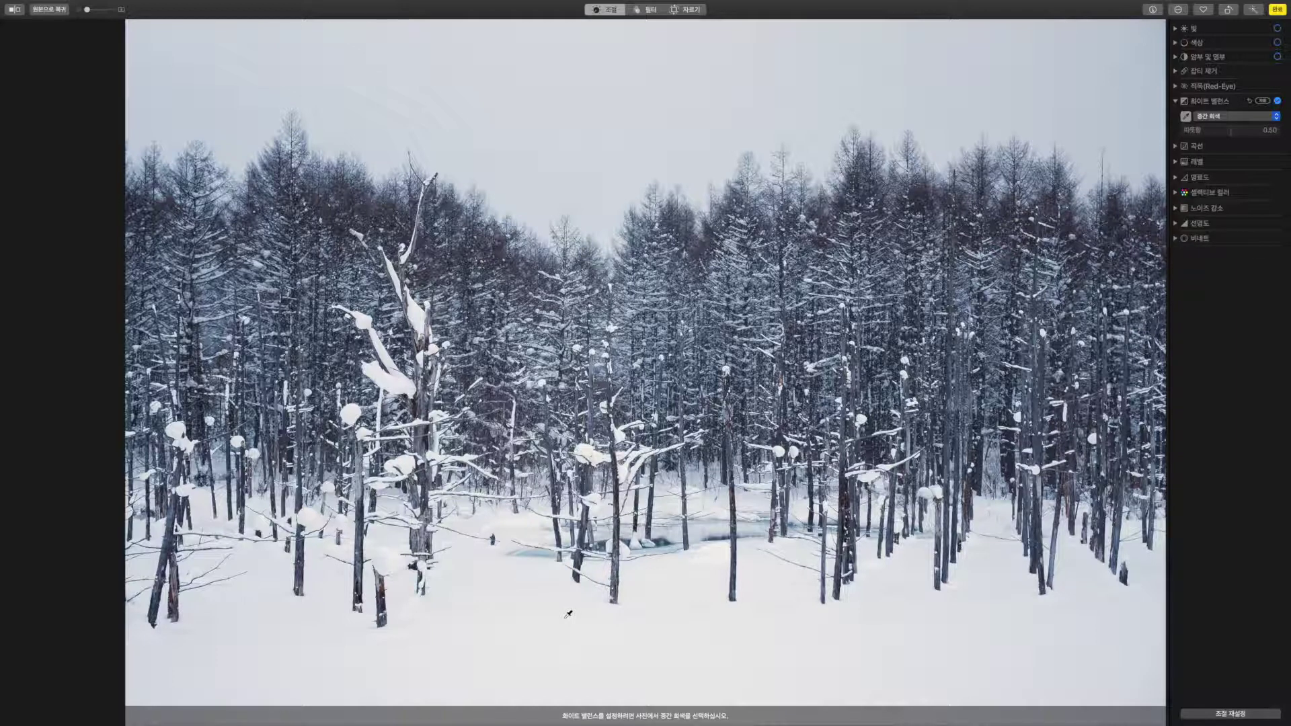
{"action": "left_click", "coordinate": [566, 617]}
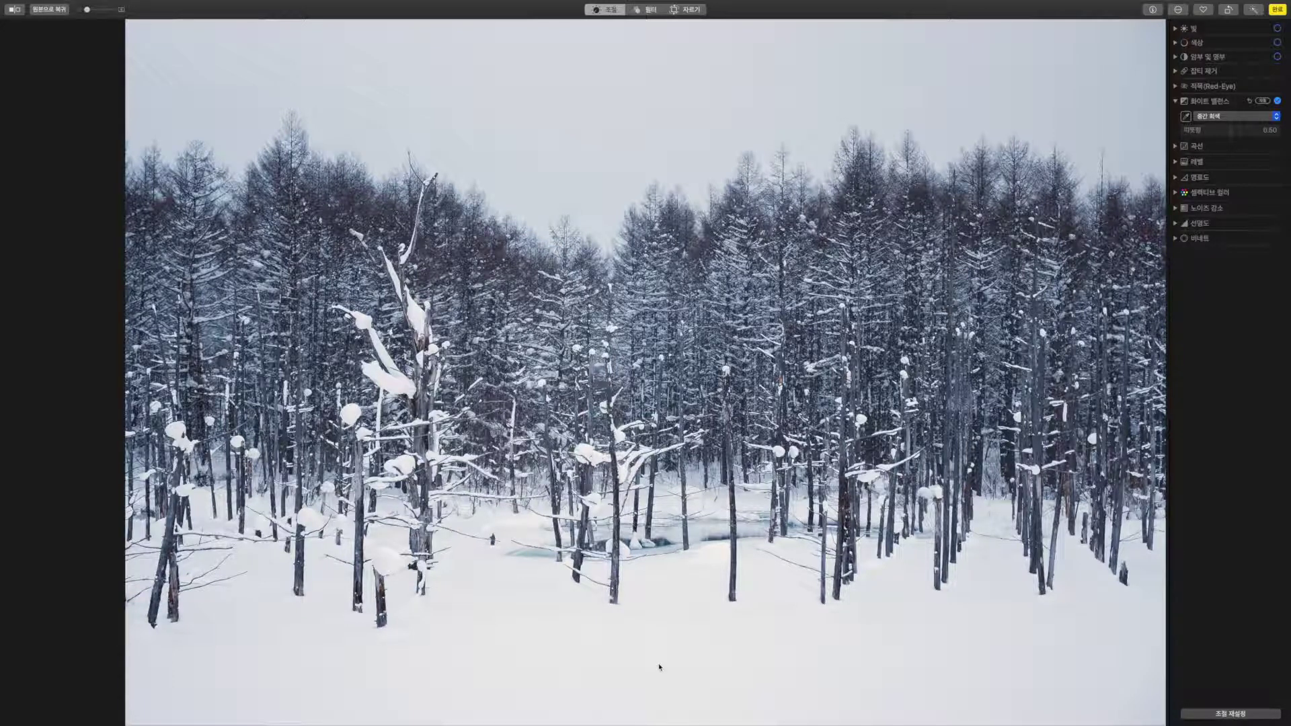
- Switch the forest photo's white balance mode to 피부톤 and finish editing the photo
{"action": "left_click", "coordinate": [1214, 116]}
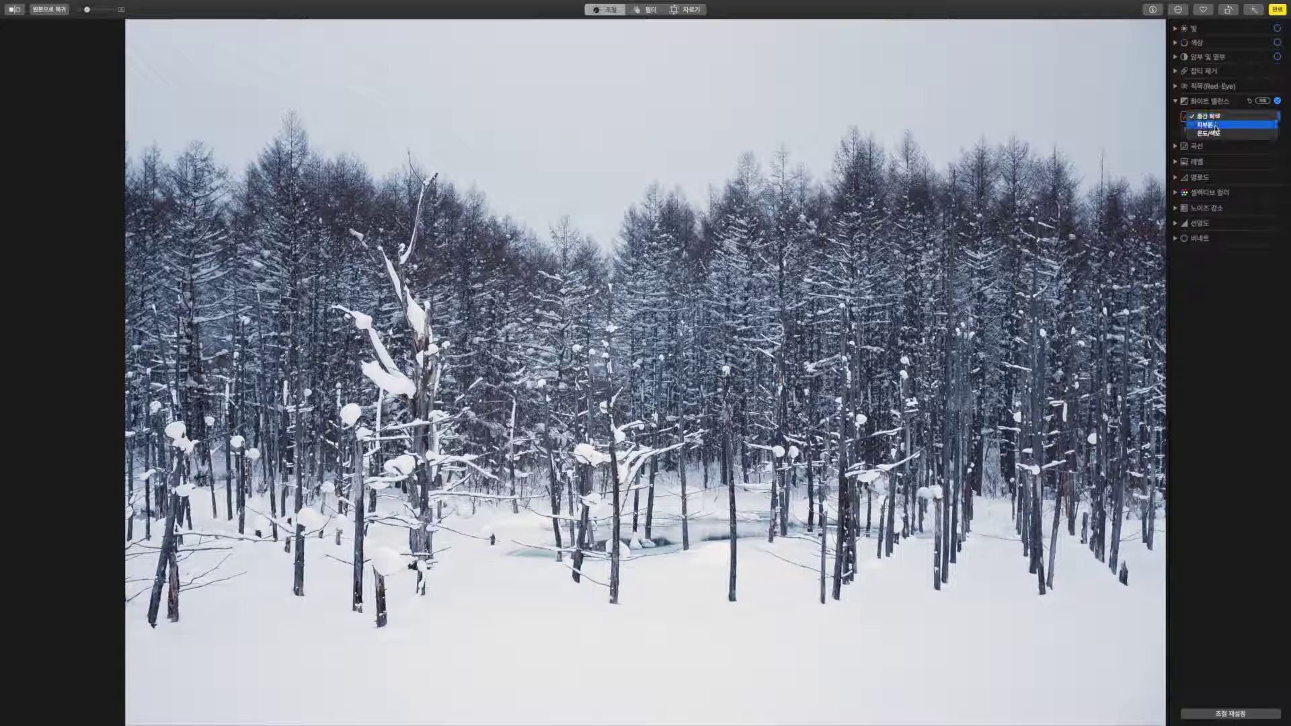
{"action": "left_click", "coordinate": [1216, 126]}
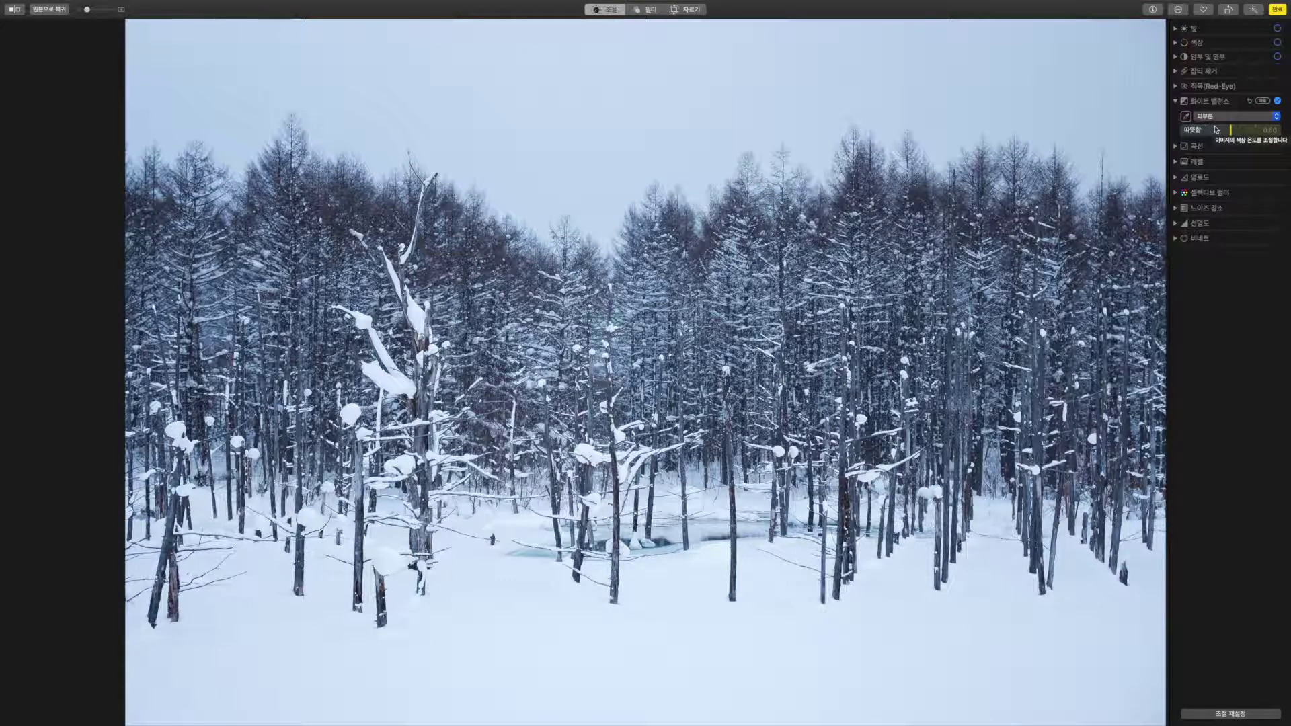
{"action": "left_click", "coordinate": [1277, 10]}
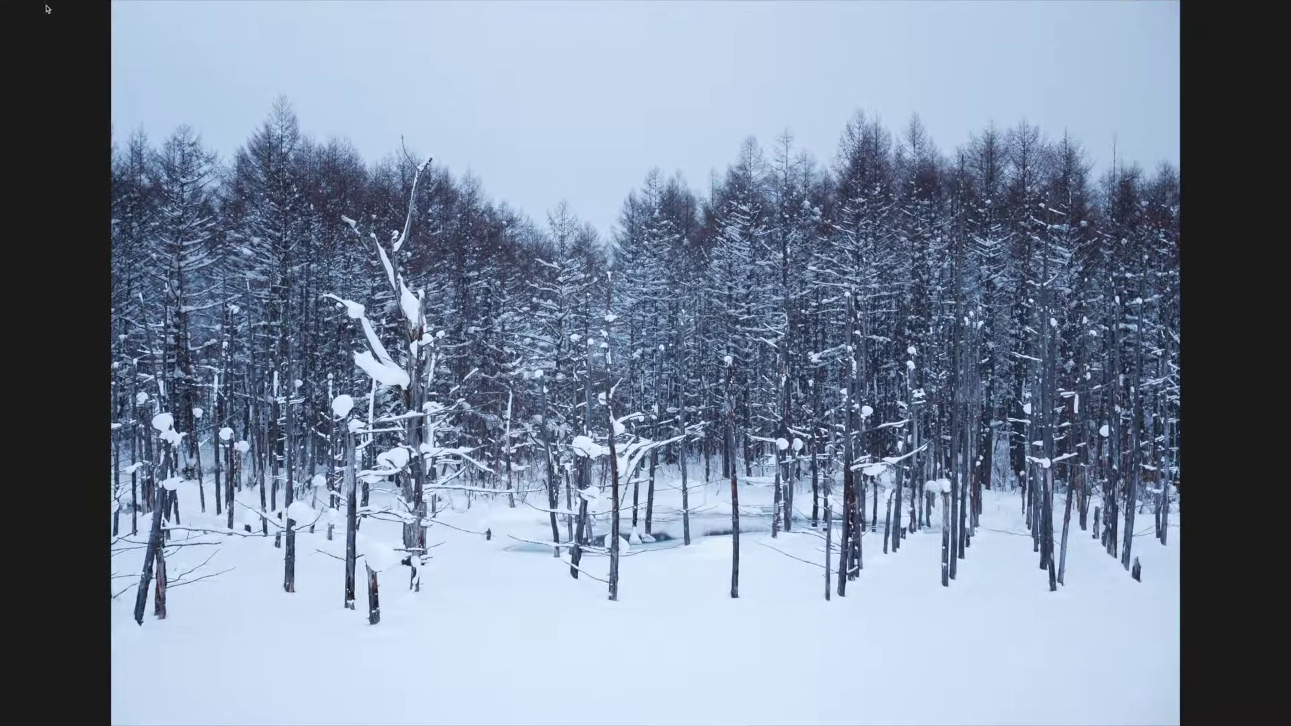
- Return to the photo library and open the green-jacket portrait for editing
{"action": "left_click", "coordinate": [49, 21]}
{"action": "double_click", "coordinate": [1151, 218]}
{"action": "key", "text": "Return"}
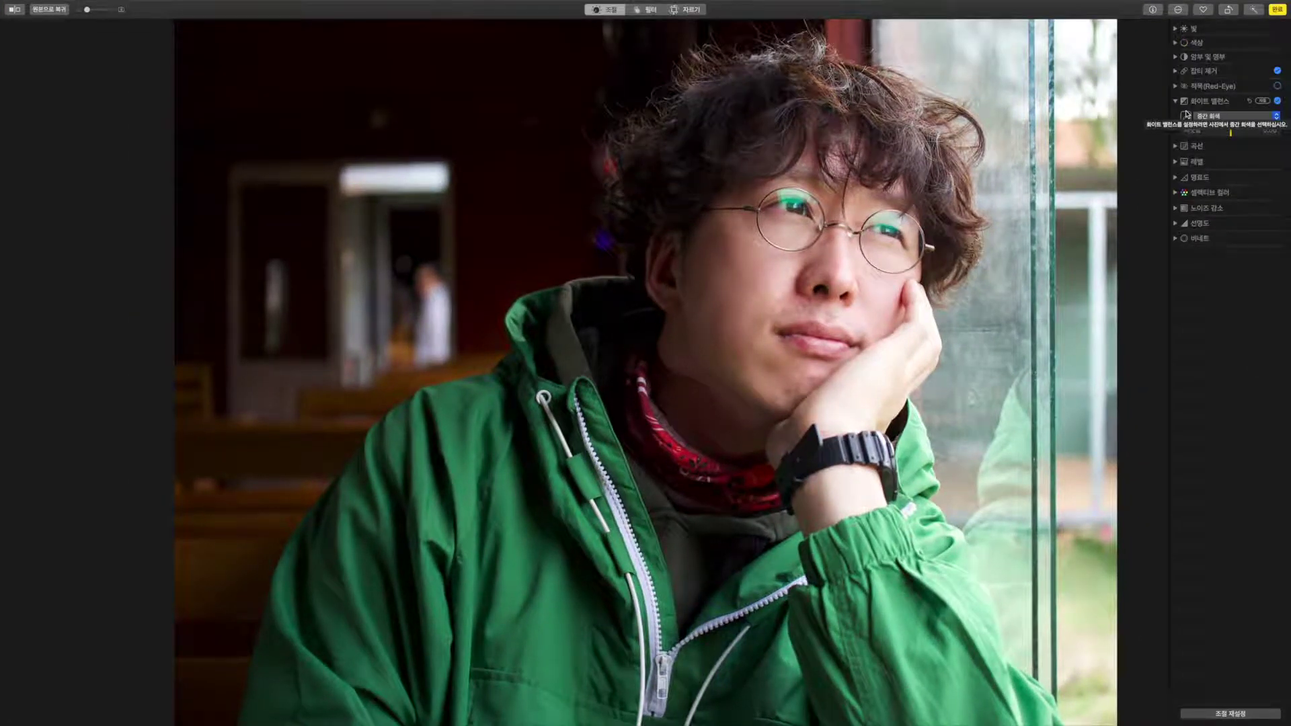
- Set the portrait's white balance to 피부톤 by sampling the cheek below the glasses, and collapse the adjustment
{"action": "left_click", "coordinate": [1213, 116]}
{"action": "left_click", "coordinate": [1213, 128]}
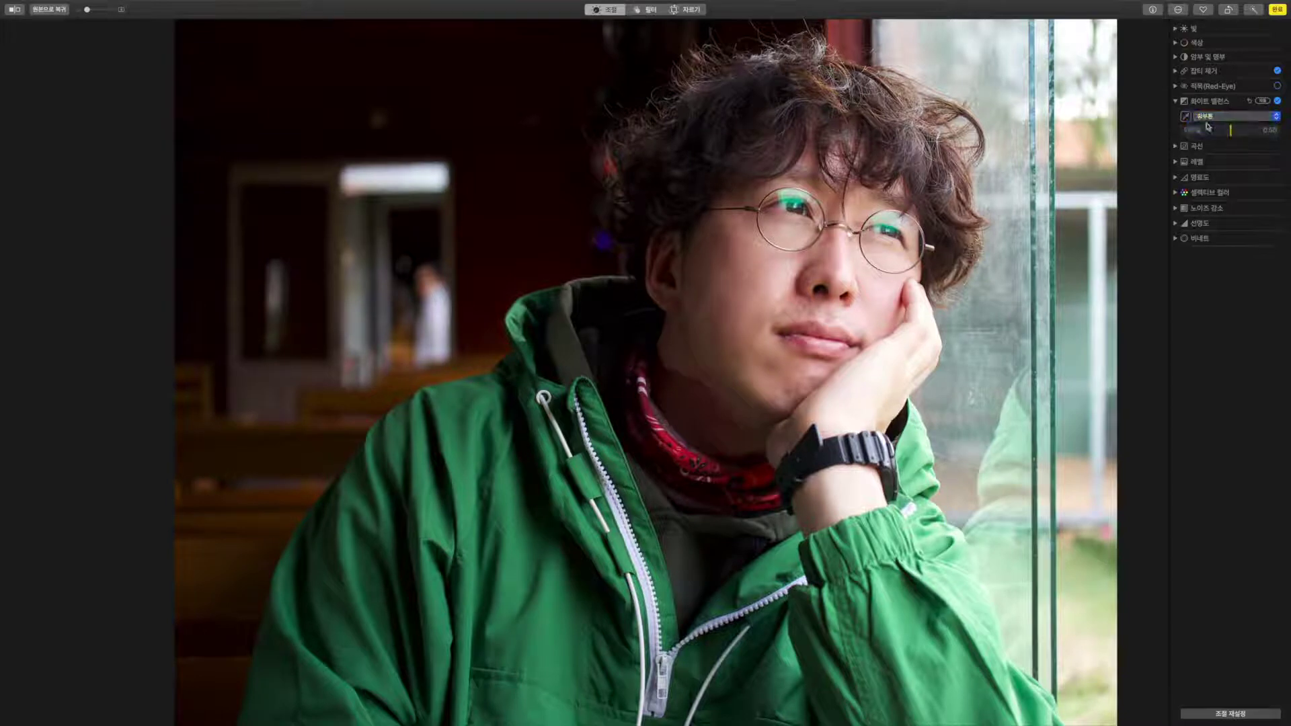
{"action": "left_click", "coordinate": [1187, 118]}
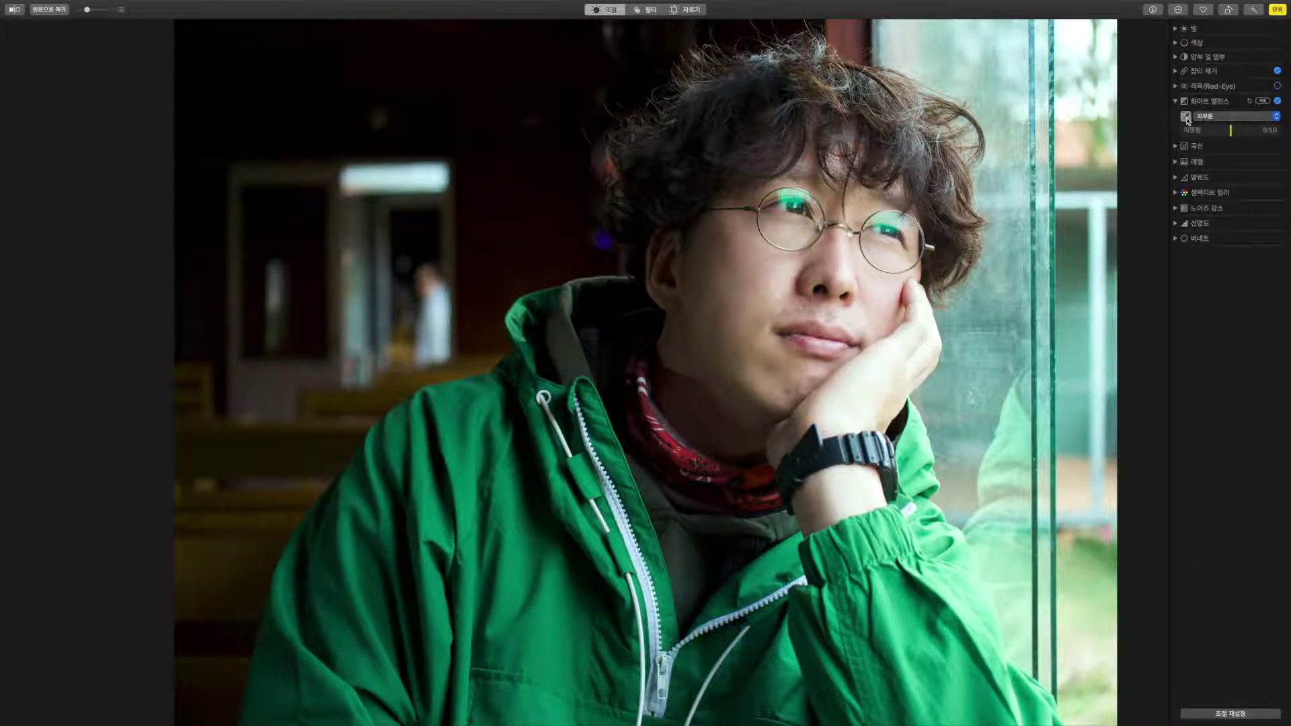
{"action": "left_click", "coordinate": [884, 281]}
{"action": "left_click", "coordinate": [1175, 101]}
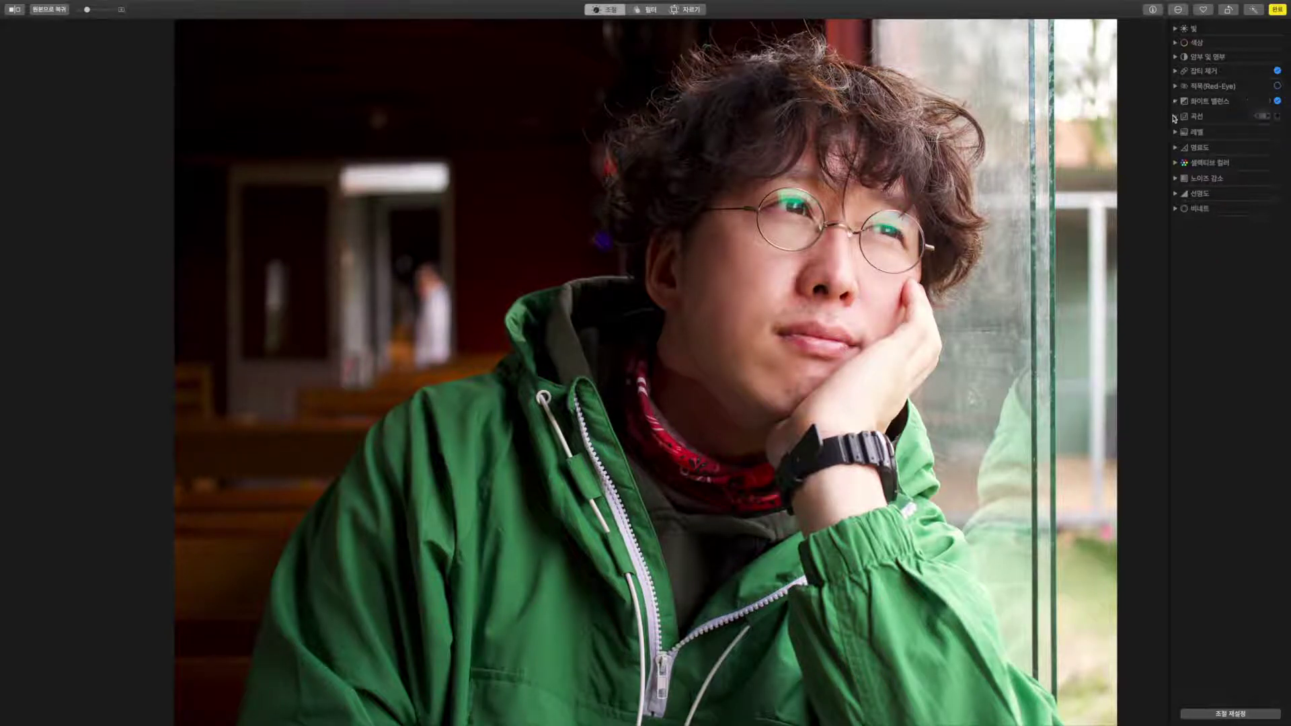
- Look through the portrait's 곡선 and 레벨 adjustments, and strengthen its 명료도 to adjust midtone contrast
{"action": "left_click", "coordinate": [1175, 118]}
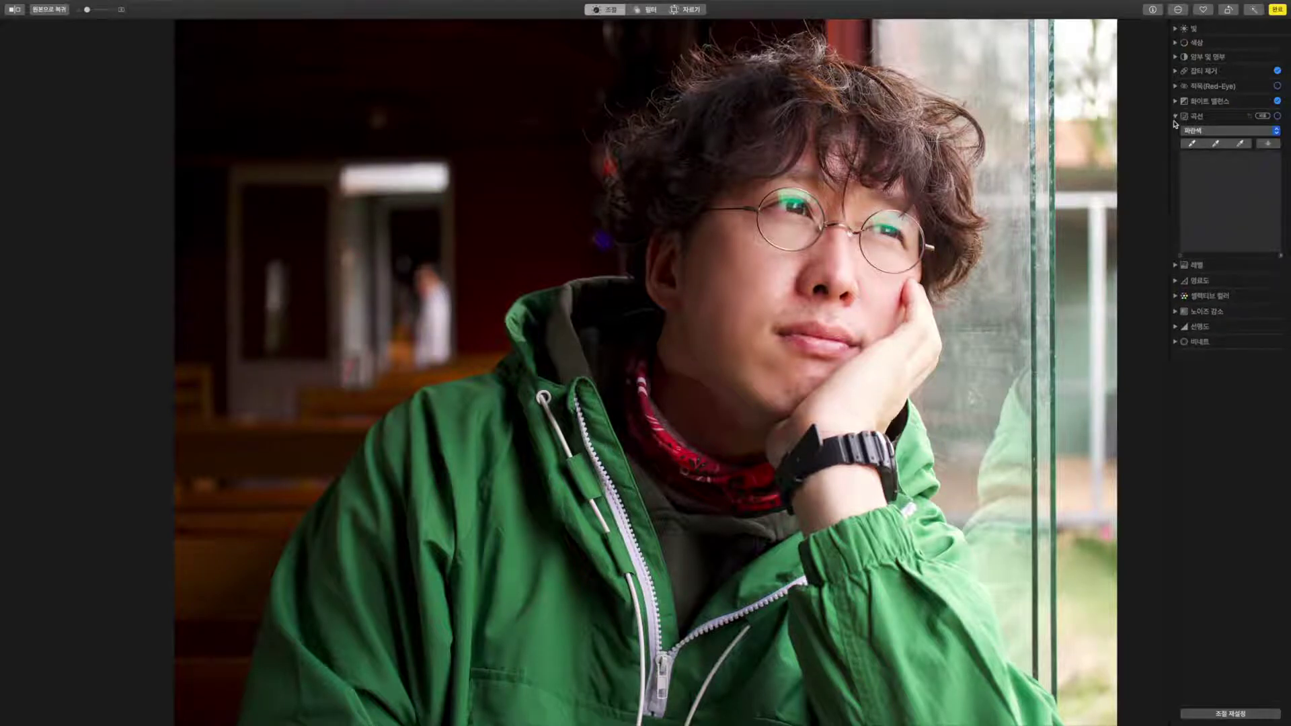
{"action": "left_click", "coordinate": [1175, 266]}
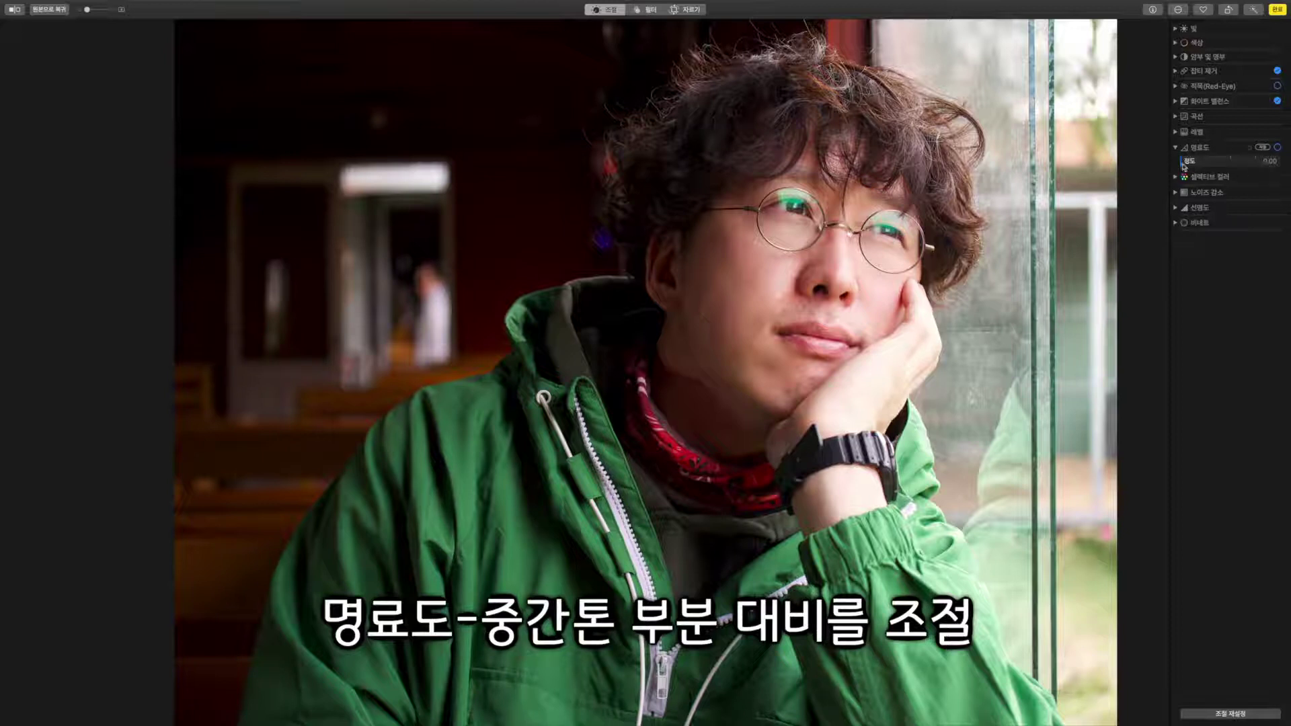
{"action": "left_click_drag", "start_coordinate": [1184, 166], "coordinate": [1287, 166]}
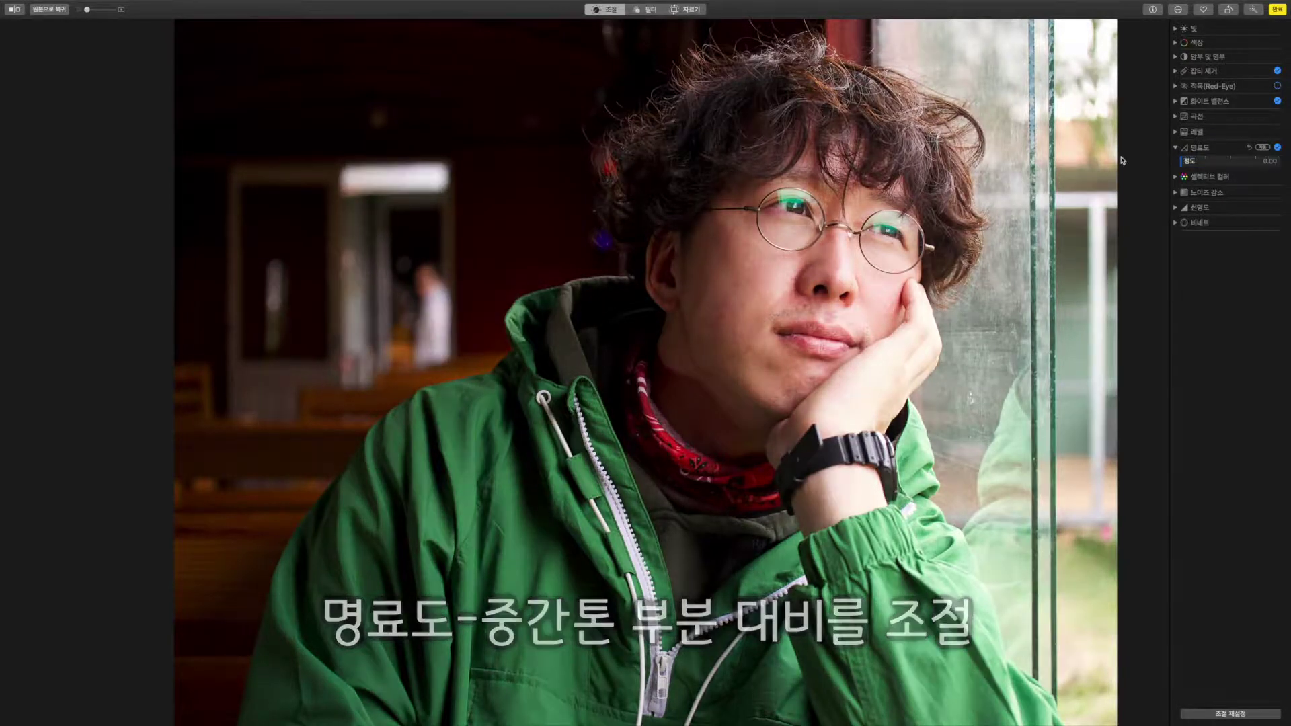
{"action": "left_click", "coordinate": [1235, 147]}
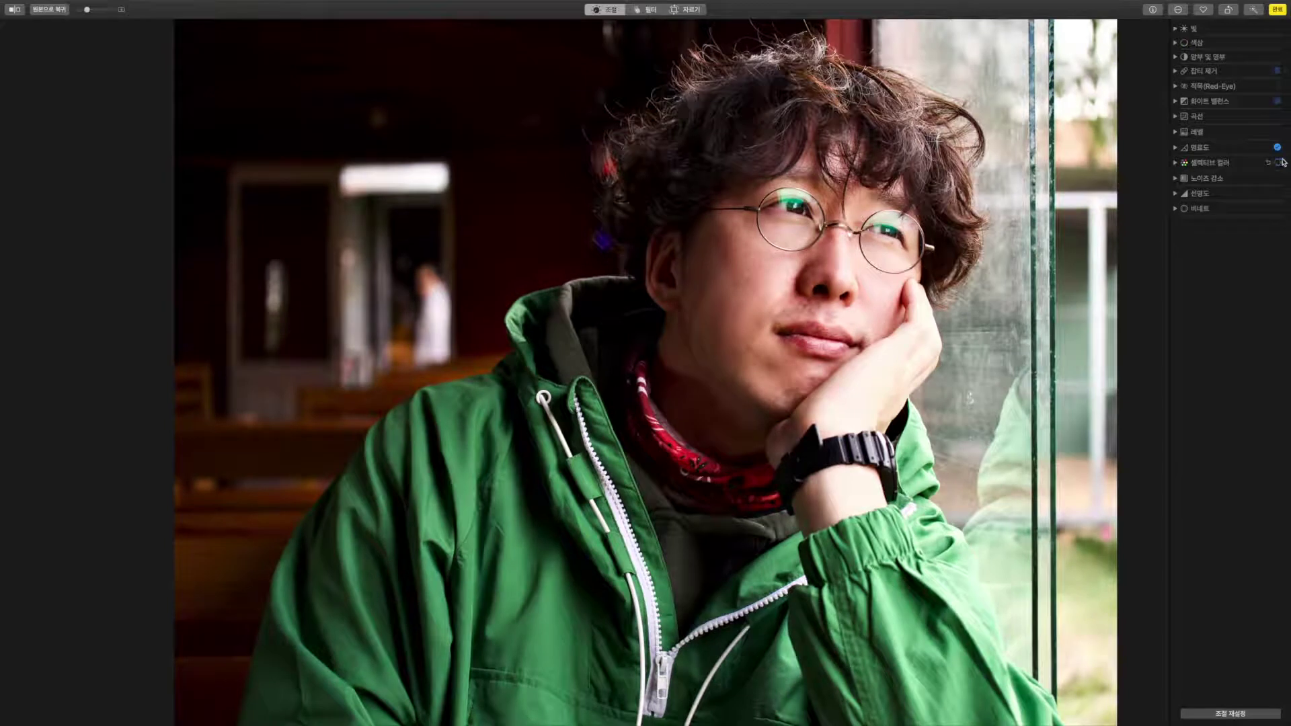
- Bring up the portrait's 셀렉티브 컬러 adjustment and sample the green of the jacket as the target color
{"action": "left_click", "coordinate": [1175, 163]}
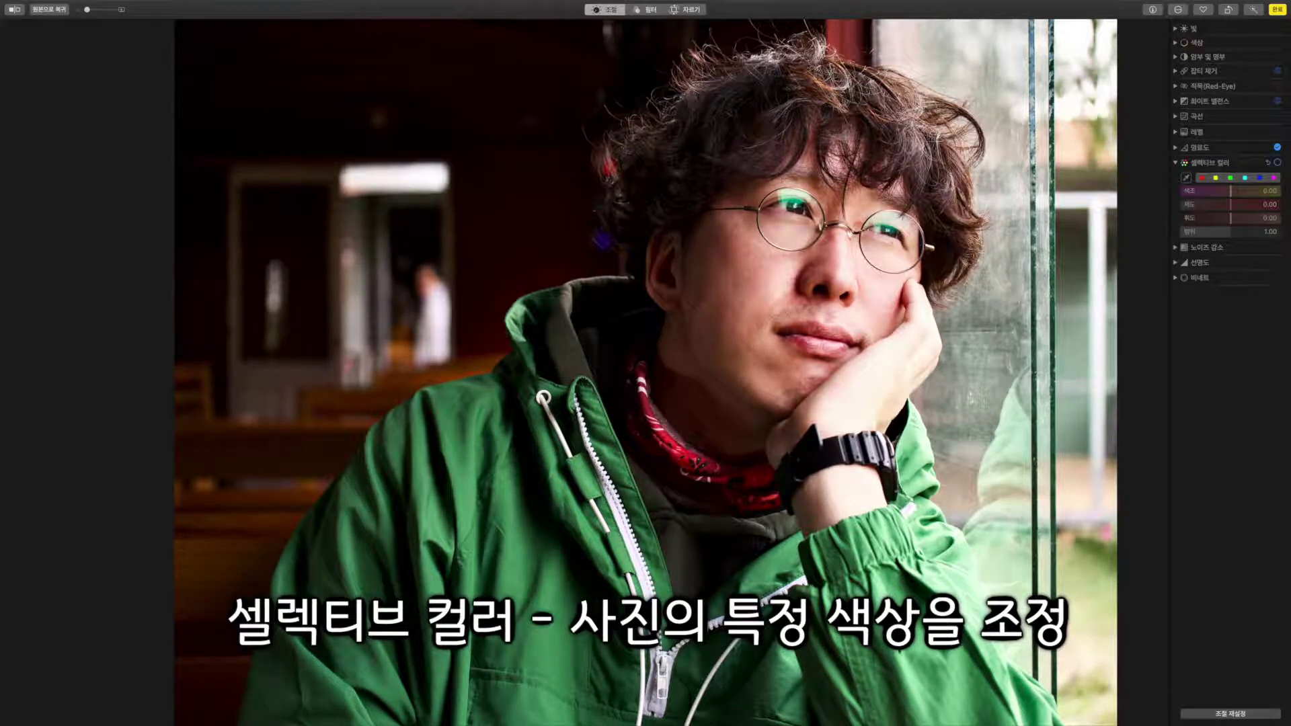
{"action": "left_click", "coordinate": [1185, 178]}
{"action": "left_click", "coordinate": [513, 532]}
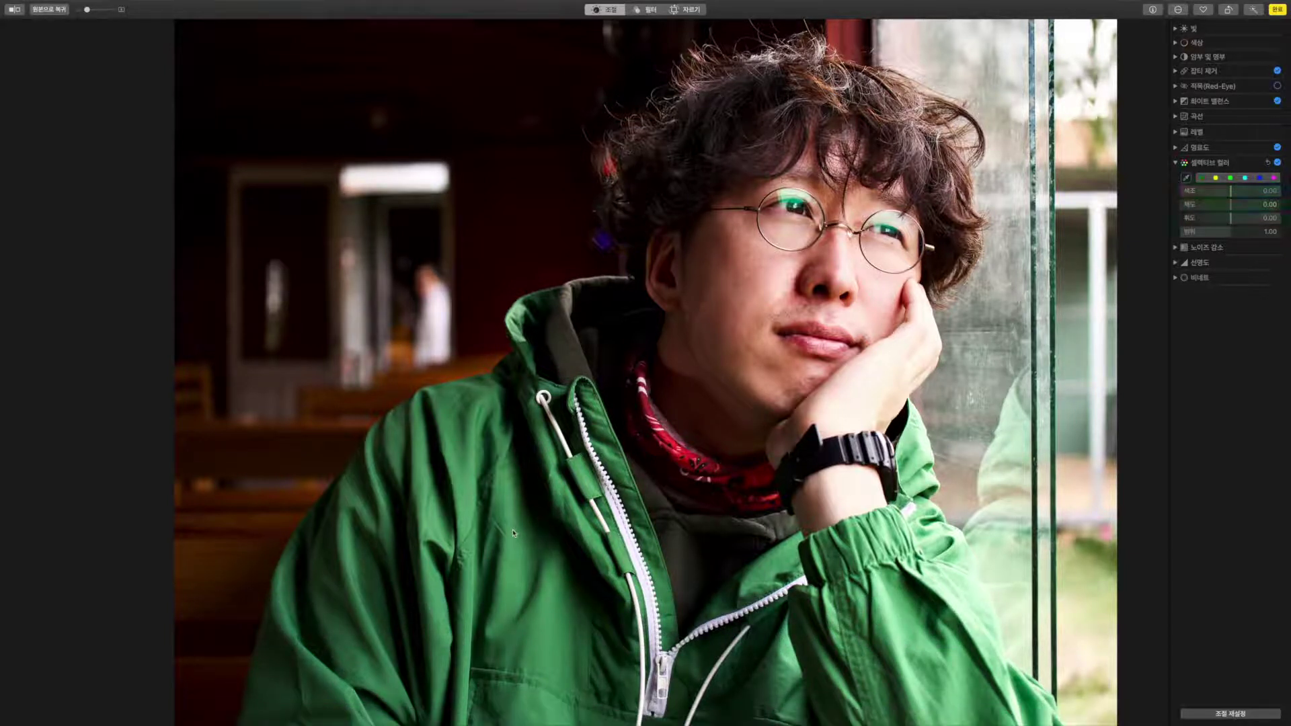
- Adjust the sampled green to a 색조 of about -0.72 and a 휘도 of -70.00, and widen its 범위
{"action": "left_click_drag", "start_coordinate": [1231, 205], "coordinate": [1191, 195]}
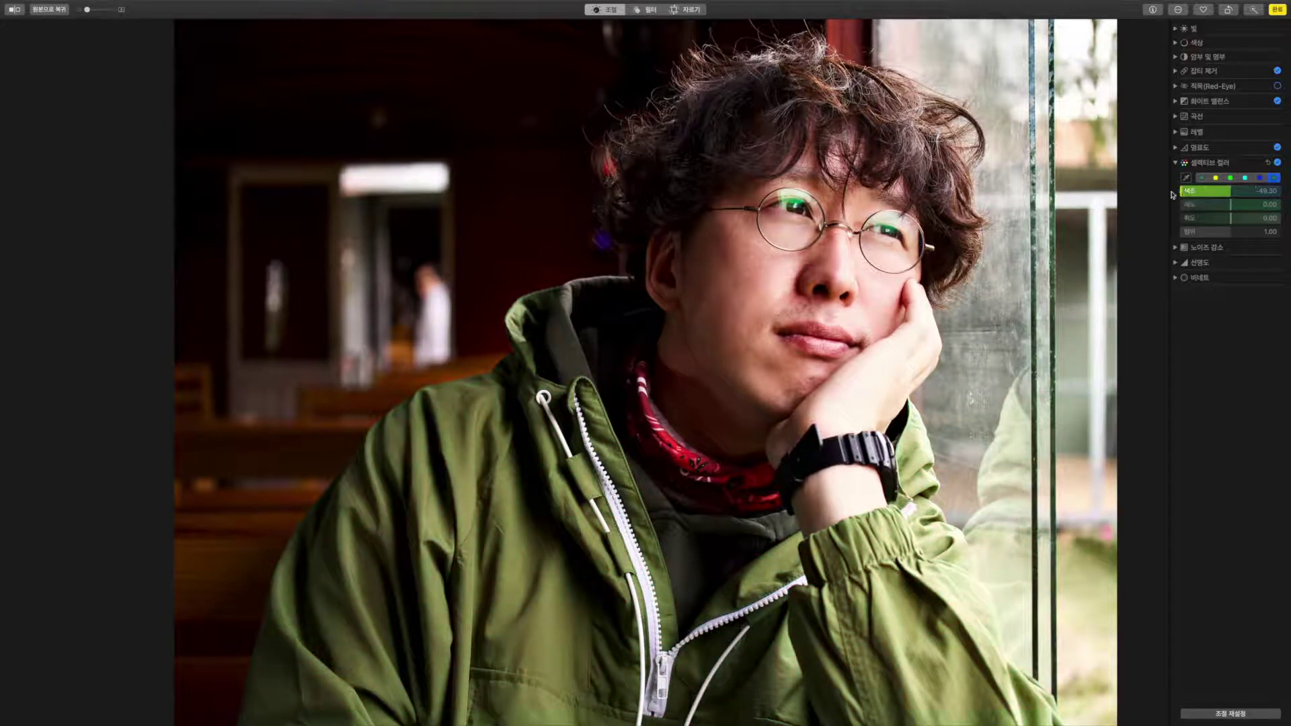
{"action": "left_click_drag", "start_coordinate": [1182, 195], "coordinate": [1141, 220]}
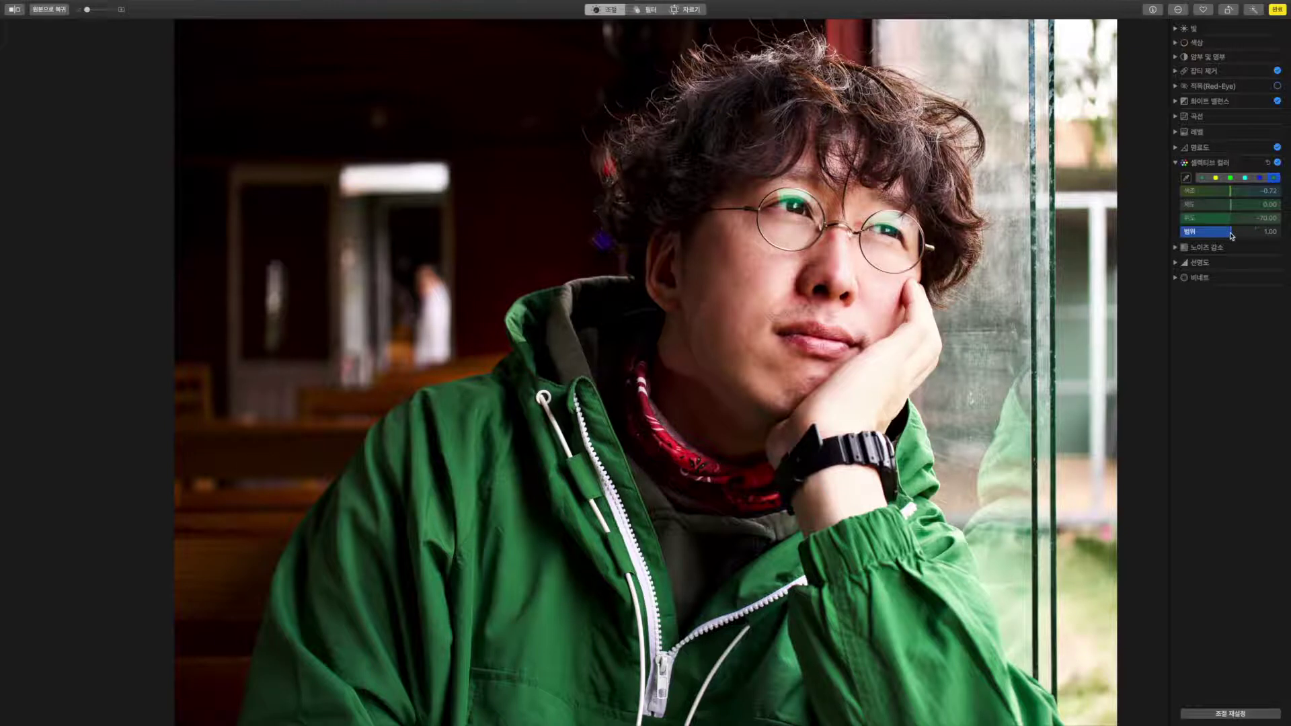
{"action": "left_click_drag", "start_coordinate": [1232, 236], "coordinate": [1278, 236]}
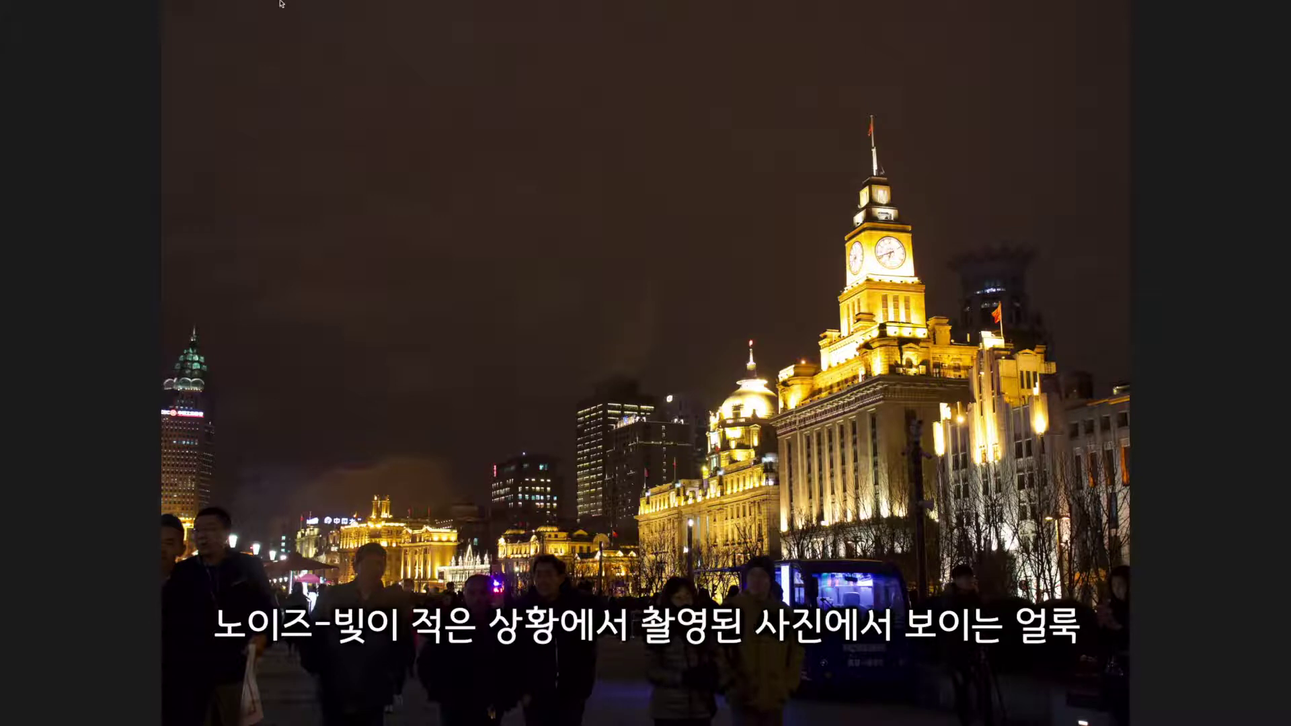
- Open the night cityscape with the clock tower for editing and show its 노이즈 감소 settings
{"action": "mouse_move", "coordinate": [282, 4]}
{"action": "mouse_move", "coordinate": [74, 20]}
{"action": "left_mouse_down"}
{"action": "mouse_move", "coordinate": [99, 22]}
{"action": "mouse_move", "coordinate": [73, 21]}
{"action": "left_mouse_up"}
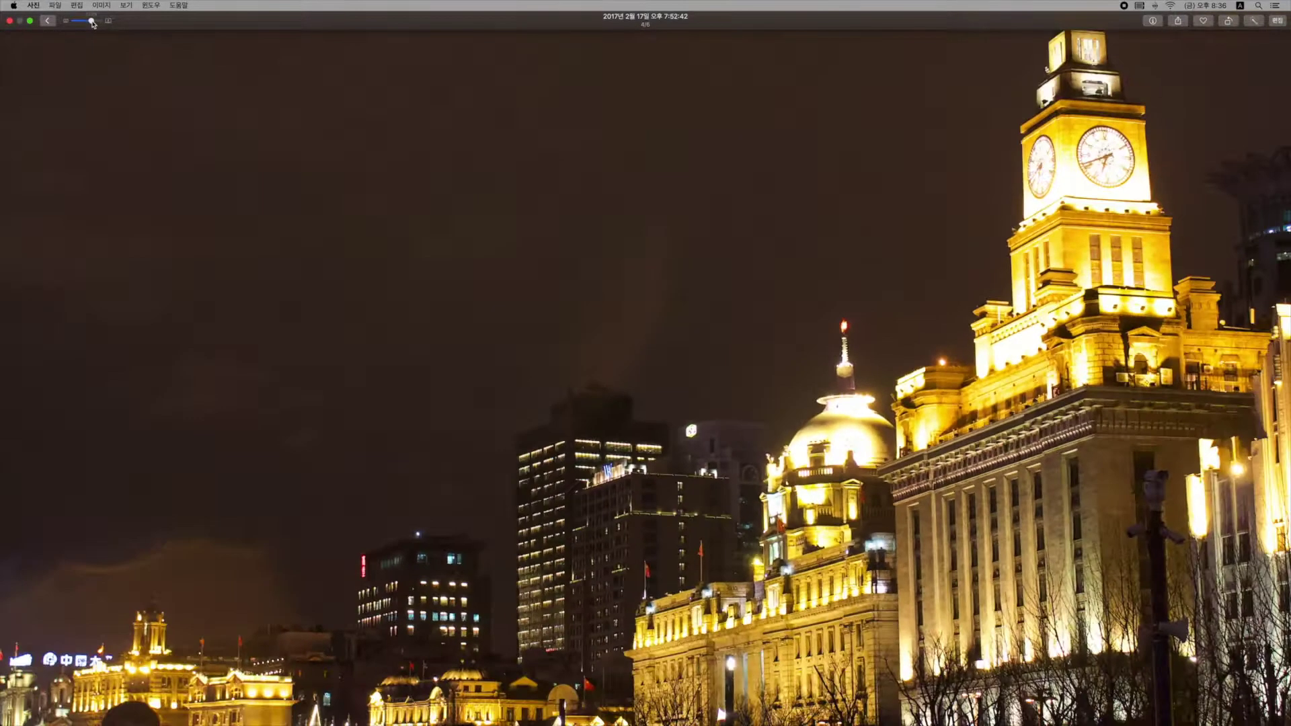
{"action": "left_click_drag", "start_coordinate": [538, 192], "coordinate": [554, 418]}
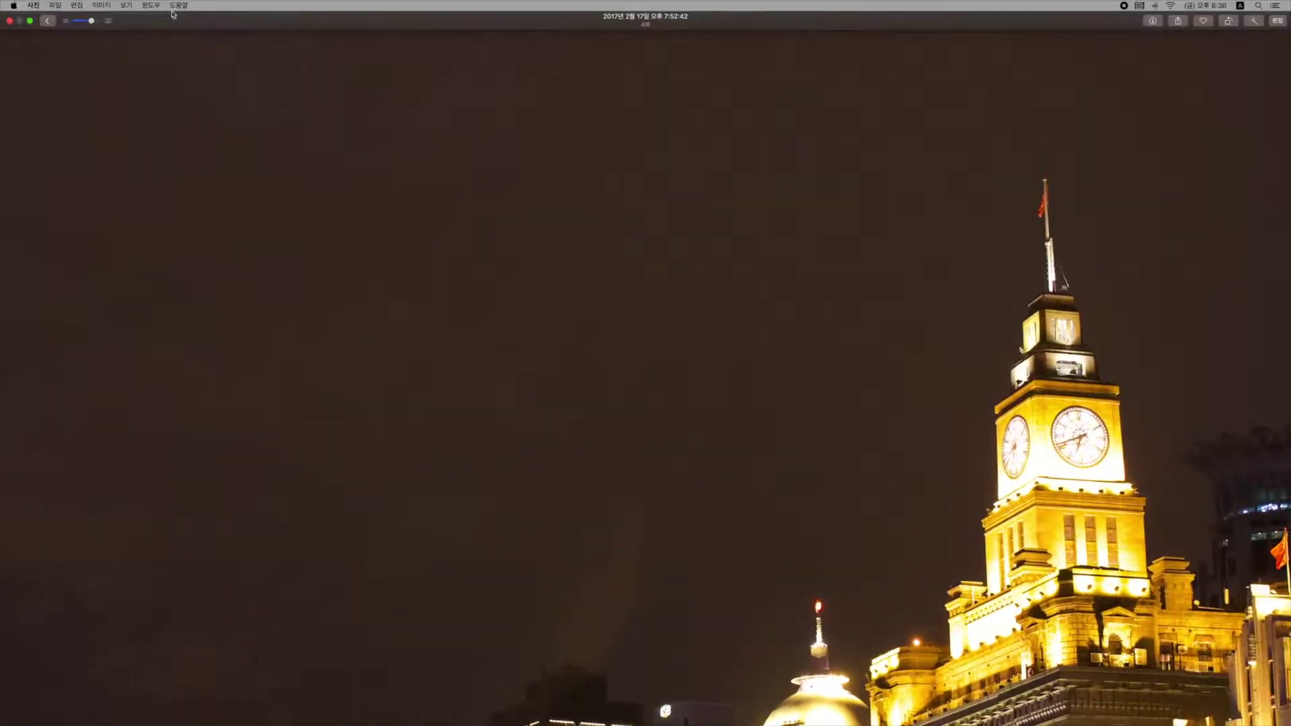
{"action": "left_click_drag", "start_coordinate": [91, 21], "coordinate": [103, 22]}
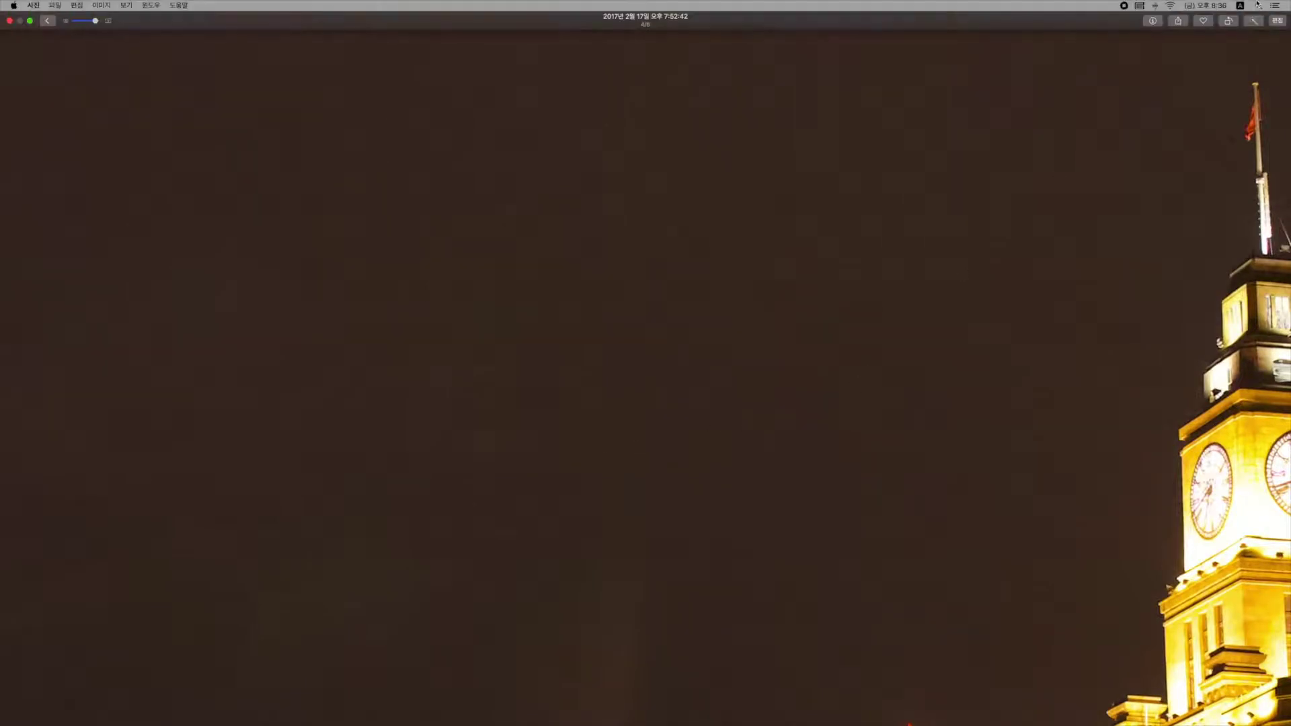
{"action": "left_click", "coordinate": [1276, 21]}
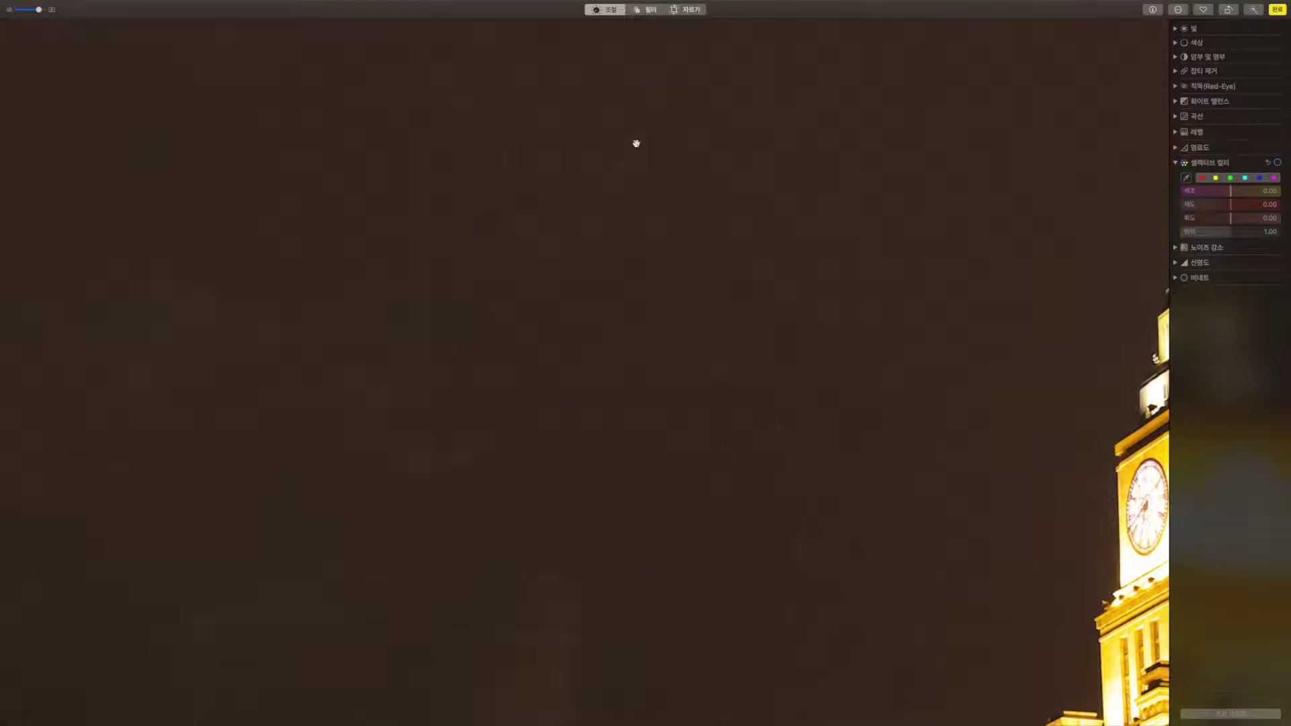
{"action": "left_click", "coordinate": [1175, 248]}
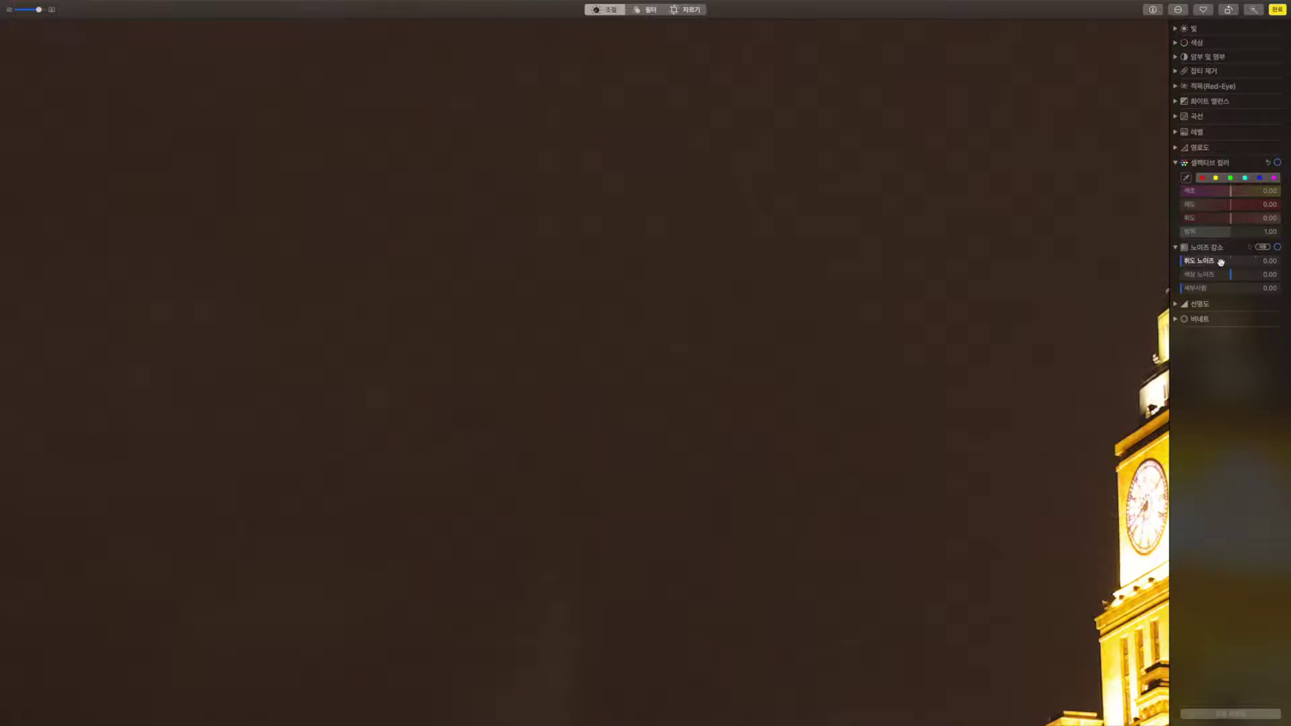
- Raise the night cityscape's 휘도 노이즈 reduction to 1.00
{"action": "left_click", "coordinate": [1219, 265]}
{"action": "left_click_drag", "start_coordinate": [1218, 264], "coordinate": [1257, 265]}
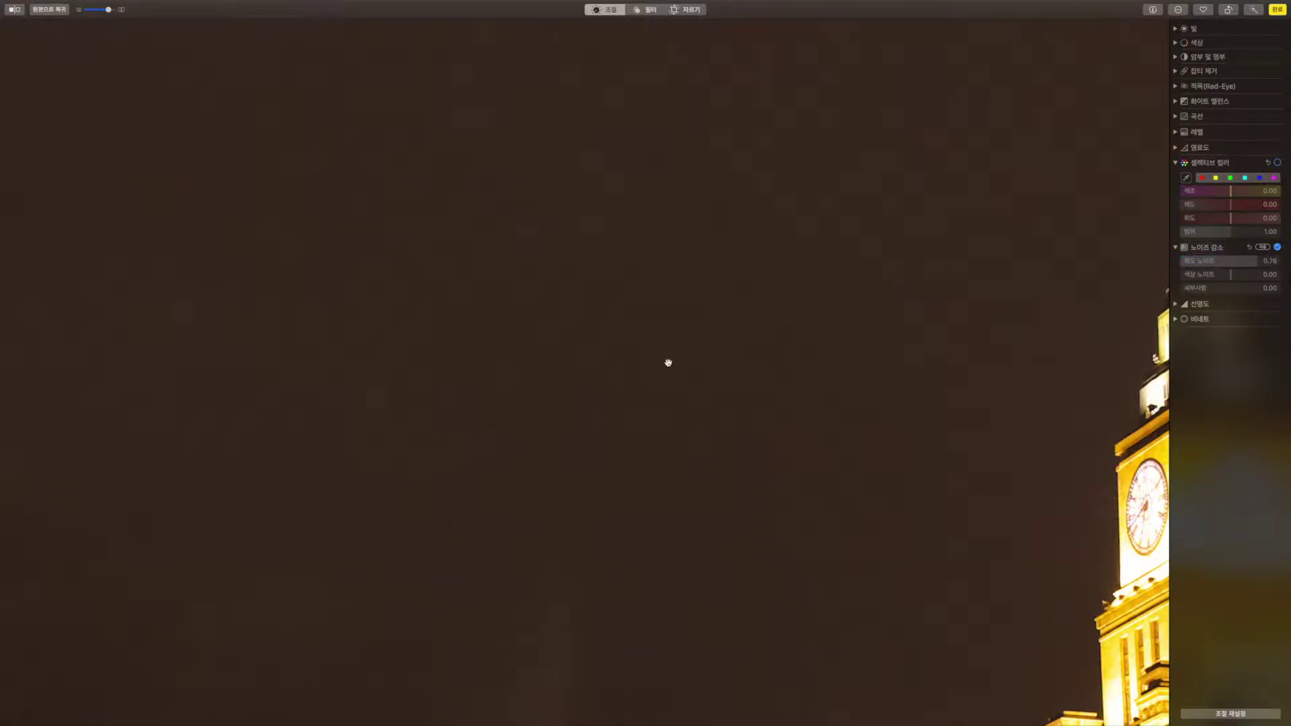
{"action": "left_click_drag", "start_coordinate": [1231, 261], "coordinate": [1288, 262]}
- Compare the noise-reduced night photo with its original, both in the enlarged sky and across the whole image
{"action": "left_click", "coordinate": [12, 10]}
{"action": "left_click", "coordinate": [13, 10]}
{"action": "left_click", "coordinate": [12, 10]}
{"action": "left_click_drag", "start_coordinate": [108, 9], "coordinate": [87, 9]}
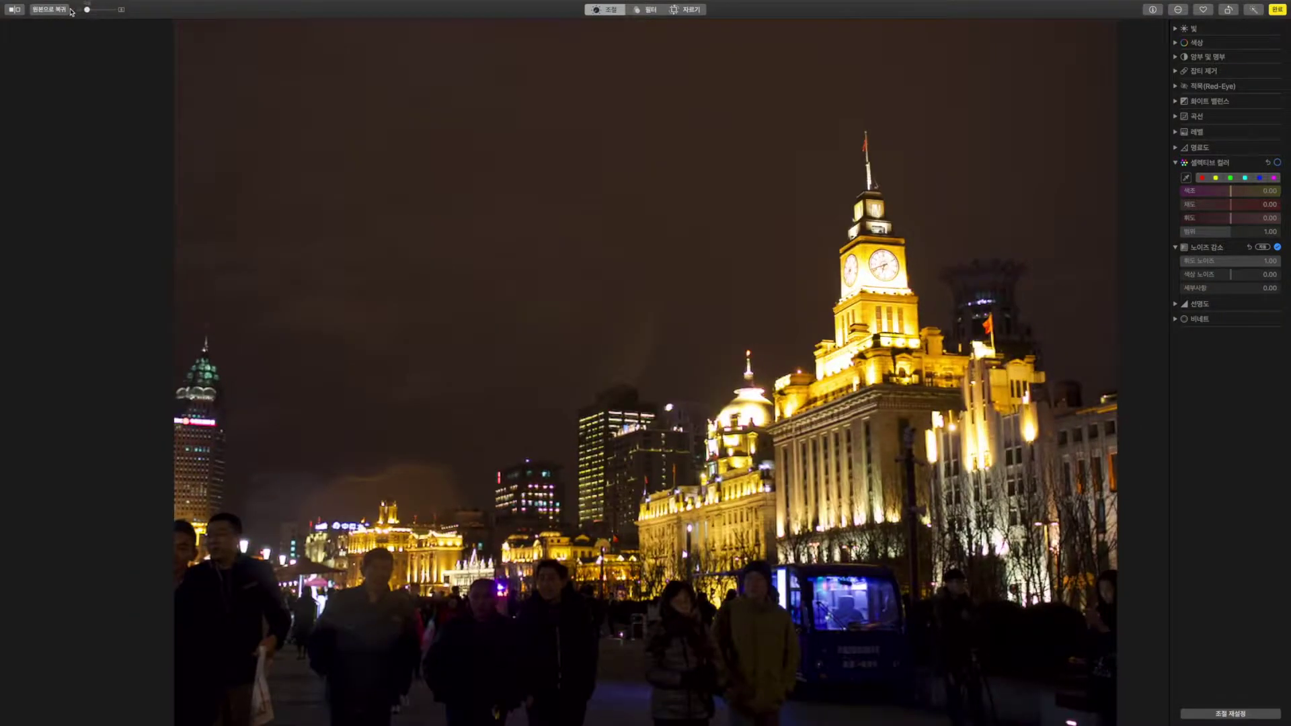
{"action": "left_click", "coordinate": [15, 12]}
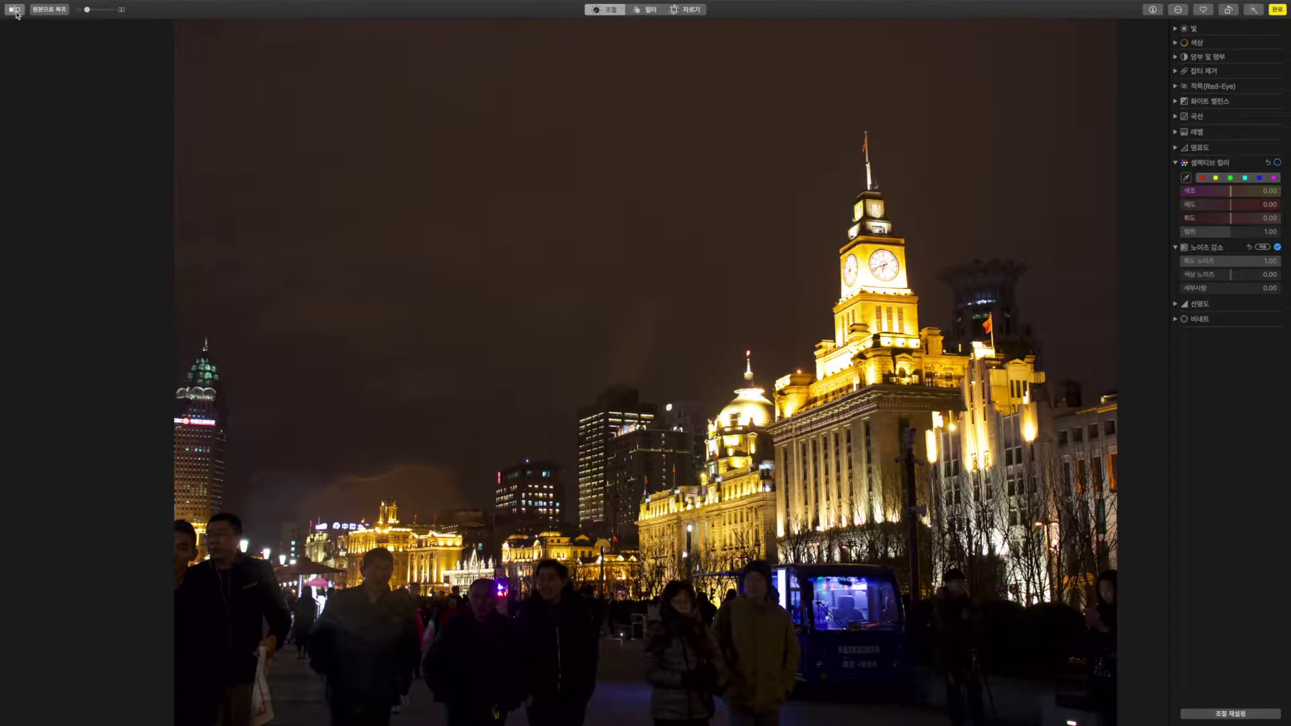
{"action": "left_click", "coordinate": [16, 12]}
- Lower 휘도 노이즈 to 0.00 and enter 1 as its exact value
{"action": "left_click_drag", "start_coordinate": [1276, 262], "coordinate": [1120, 268]}
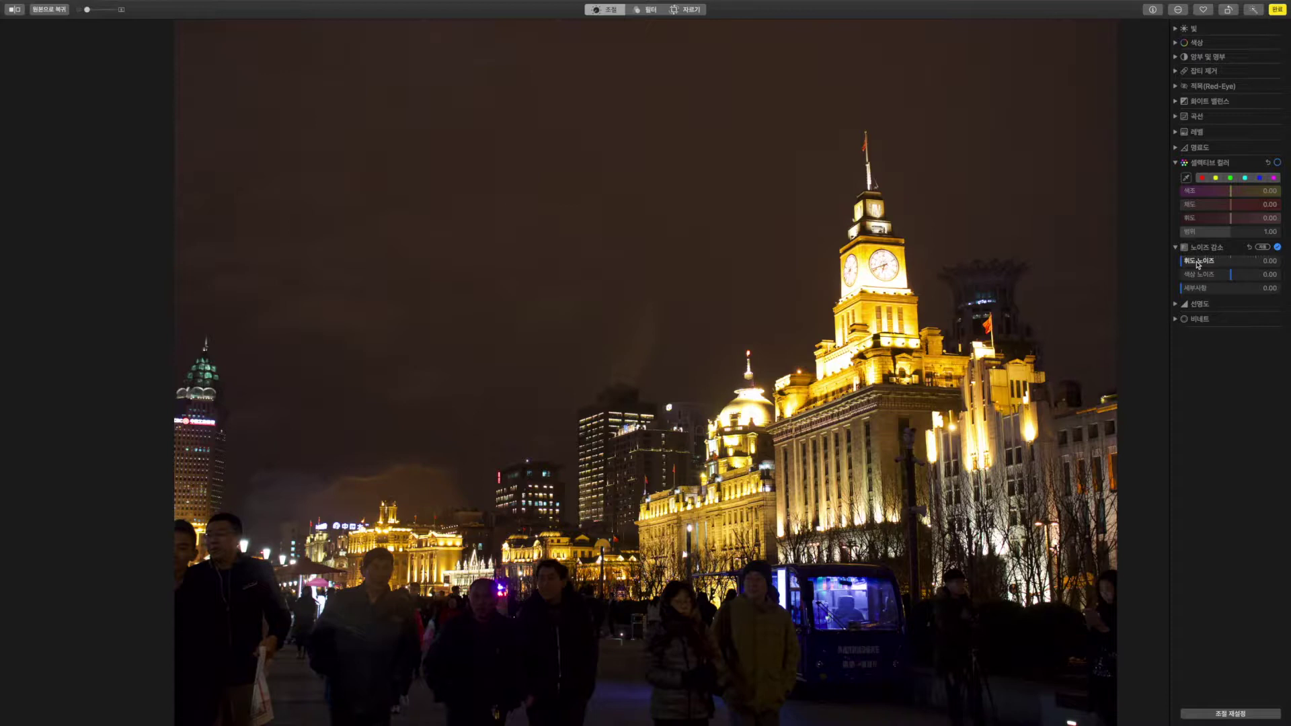
{"action": "left_click", "coordinate": [1276, 262]}
{"action": "type", "text": "1"}
{"action": "key", "text": "Return"}
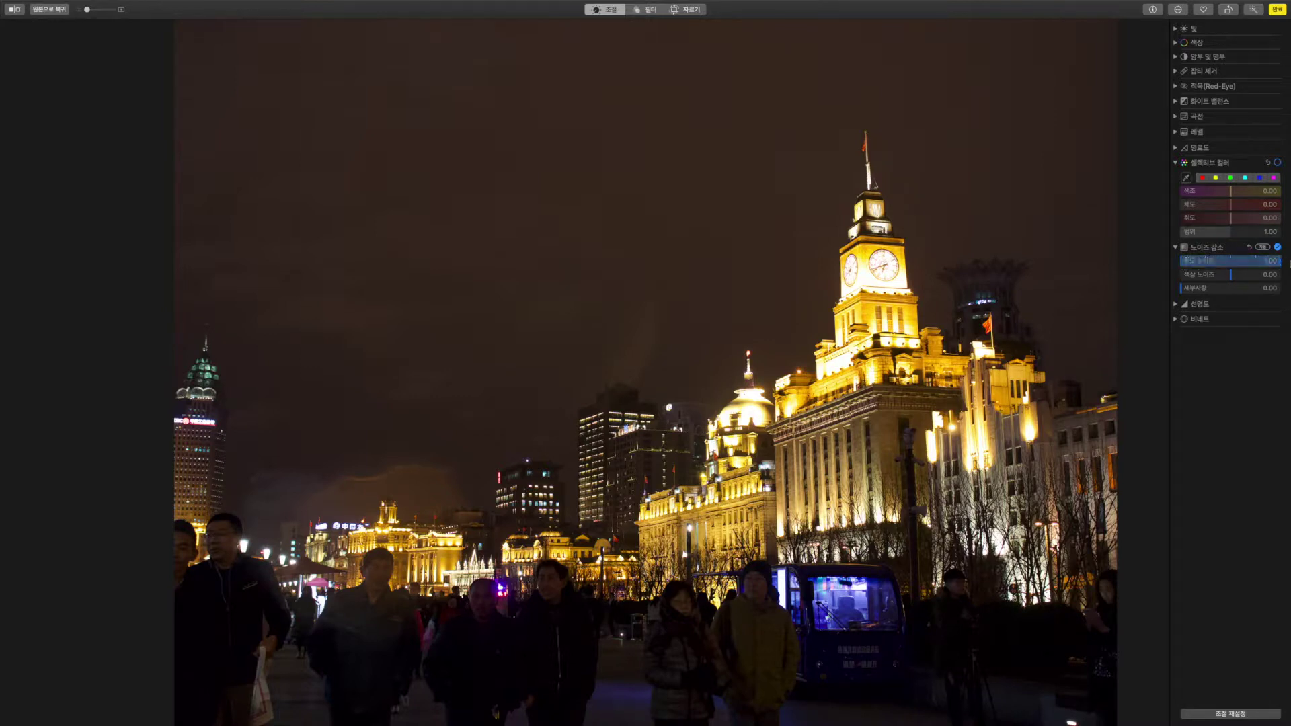
- Collapse 노이즈 감소, show the 선명도 and 비네트 settings, and finish editing the night cityscape
{"action": "left_click", "coordinate": [1176, 246]}
{"action": "left_click", "coordinate": [1175, 263]}
{"action": "left_click", "coordinate": [1175, 319]}
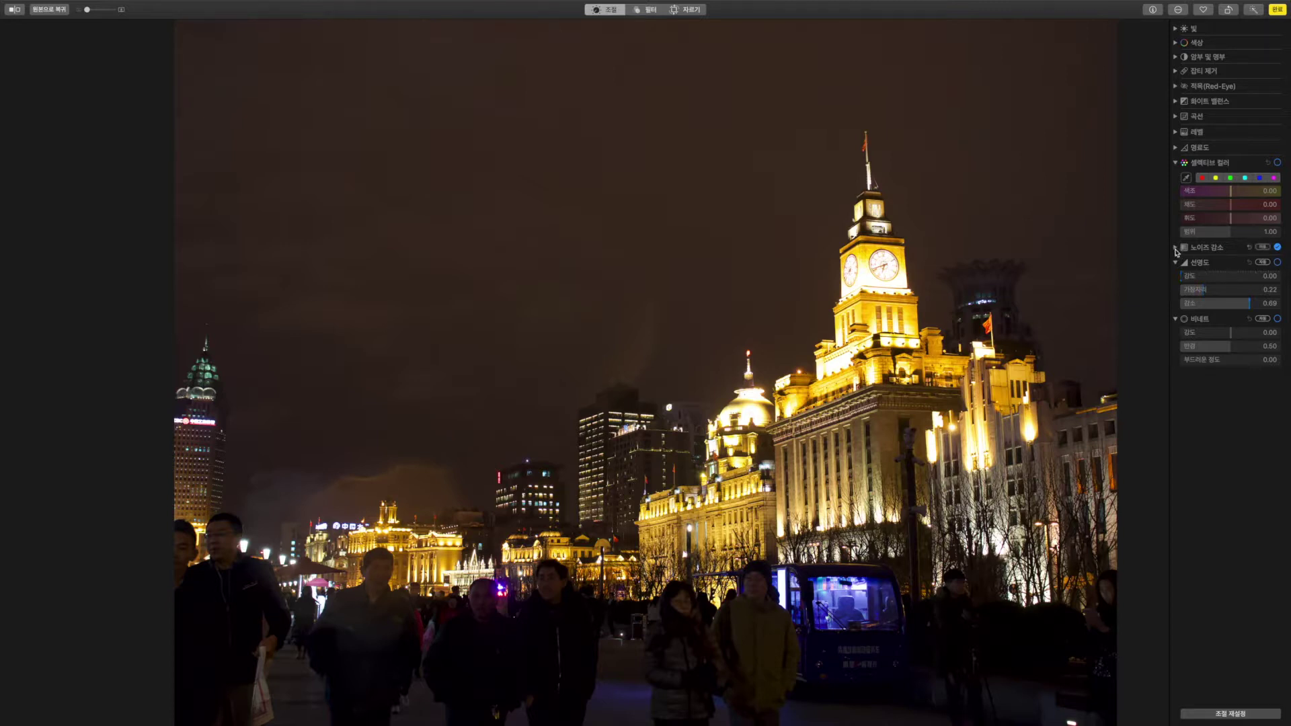
{"action": "left_click", "coordinate": [1277, 9]}
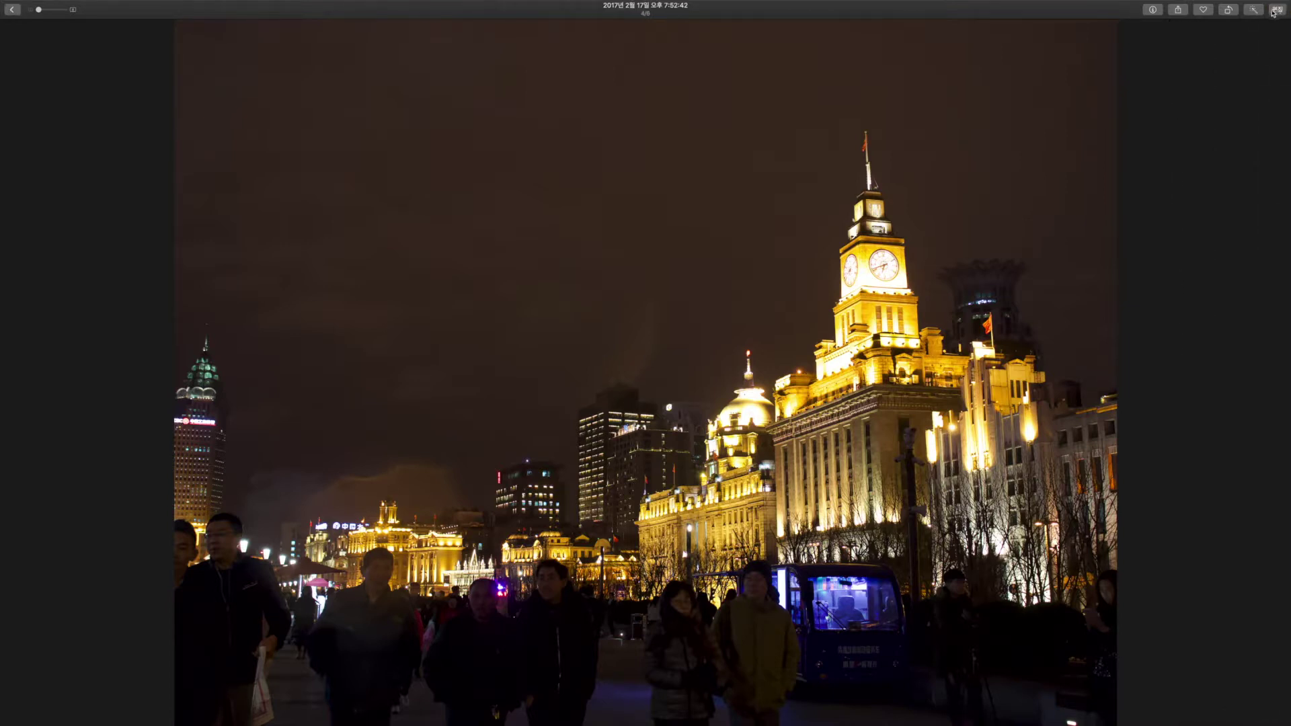